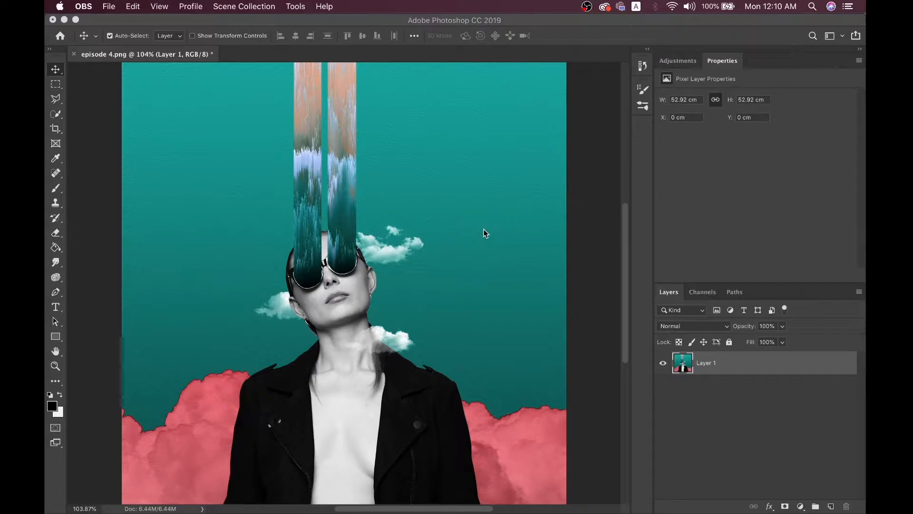
# Bring Photoshop to the front and open the New Document dialog with Cmd+N
pyautogui.click(483, 229)
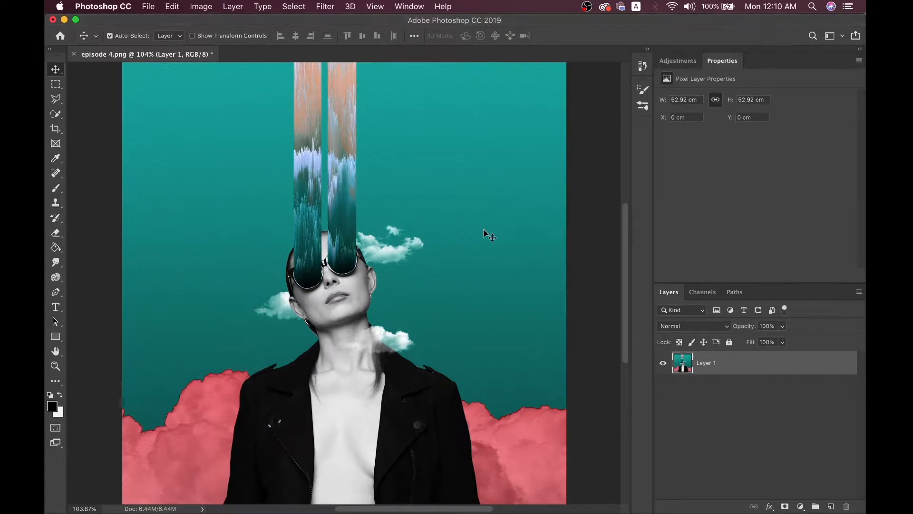
pyautogui.press('super+n')
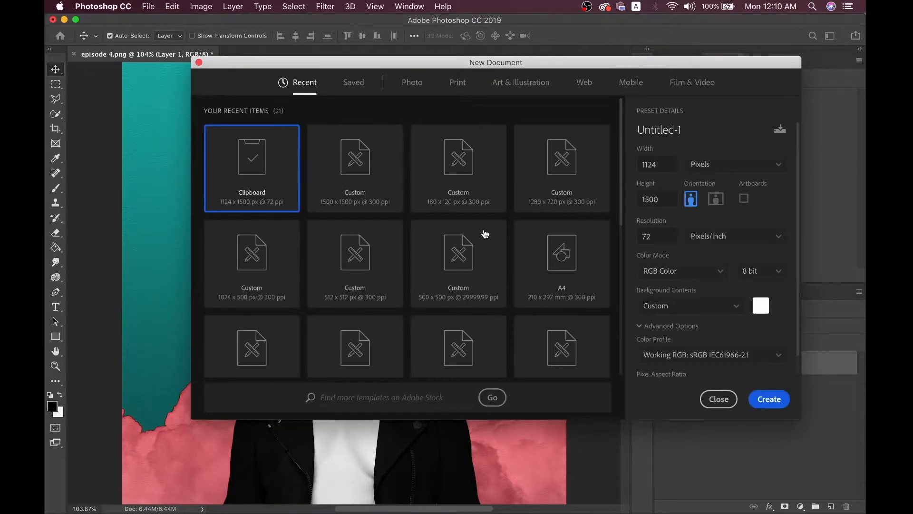
# Use the Custom 1500 x 1500 px preset at 300 ppi, 16-bit RGB, named coolstuff, and create it
pyautogui.click(327, 152)
pyautogui.doubleClick(667, 164)
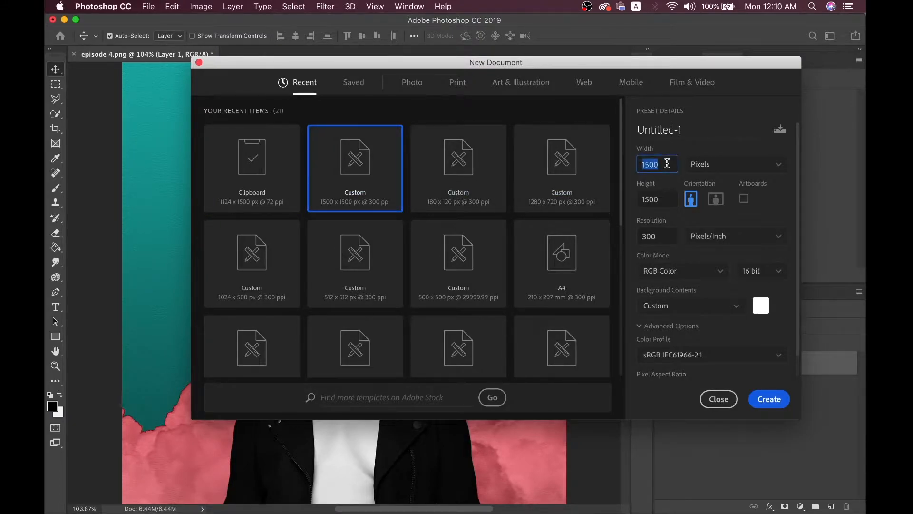
pyautogui.doubleClick(656, 236)
pyautogui.click(666, 270)
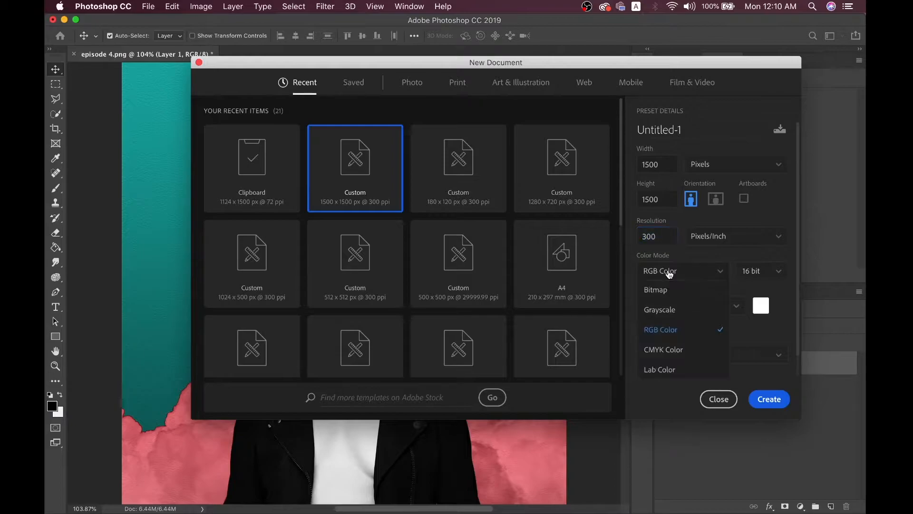
pyautogui.click(750, 270)
pyautogui.click(739, 254)
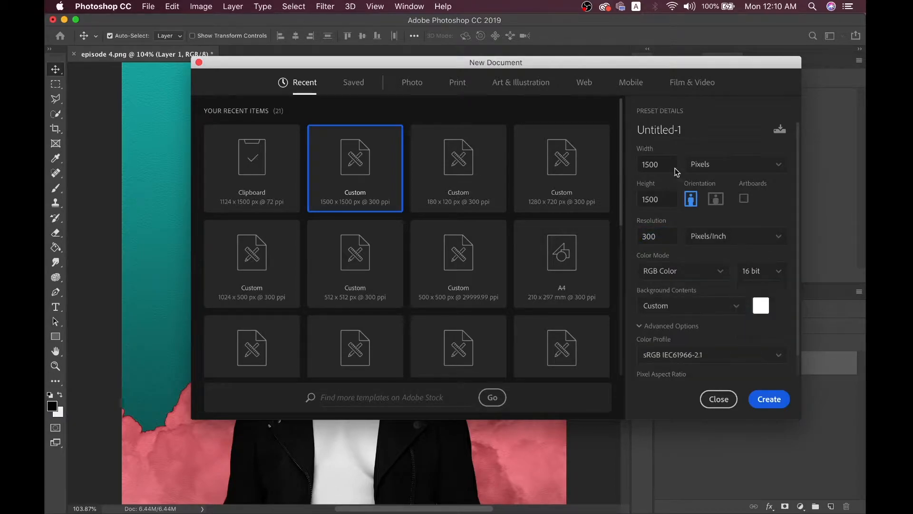
pyautogui.click(688, 133)
pyautogui.write('coolstuff')
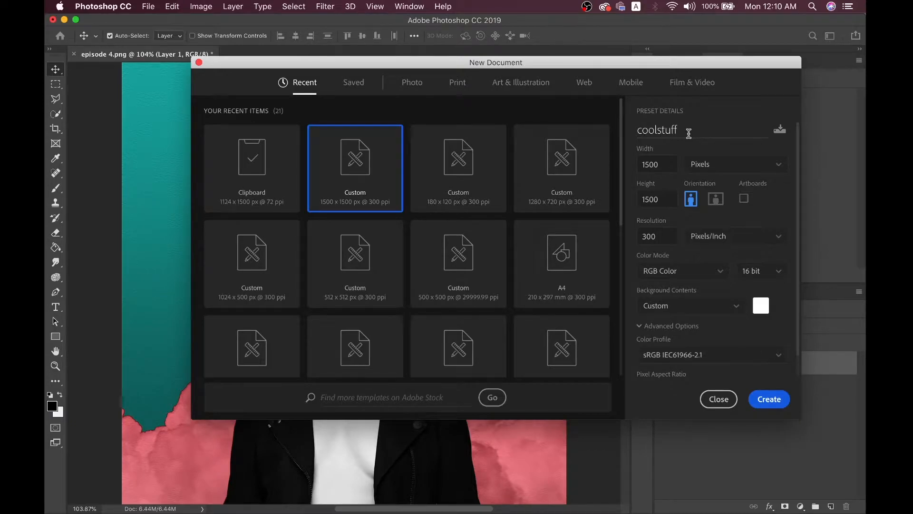
pyautogui.press('Return')
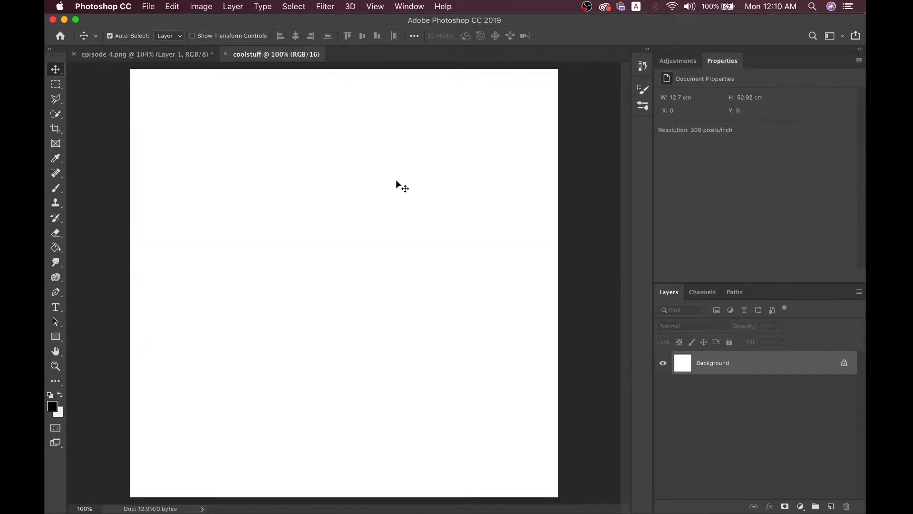
# Fit the coolstuff canvas and the episode 4.png collage to about 104% zoom, comparing them
pyautogui.press('super+0')
pyautogui.click(188, 55)
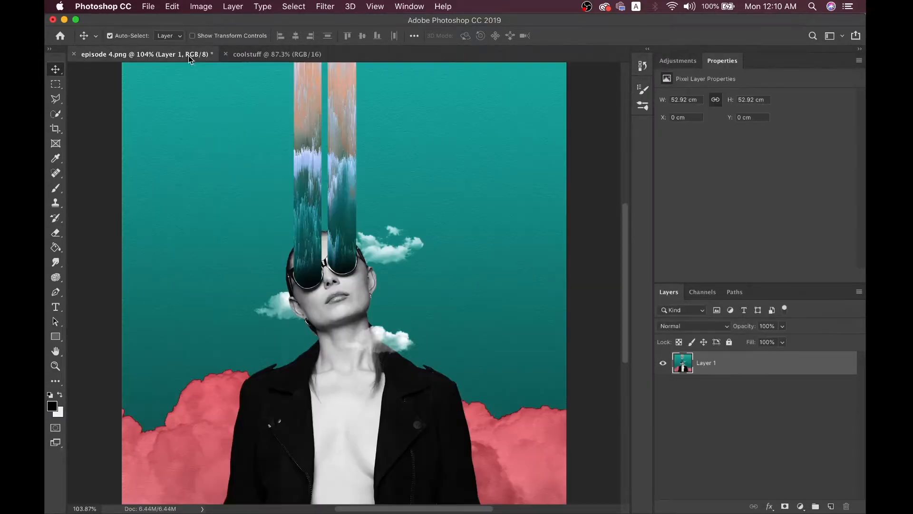
pyautogui.click(265, 55)
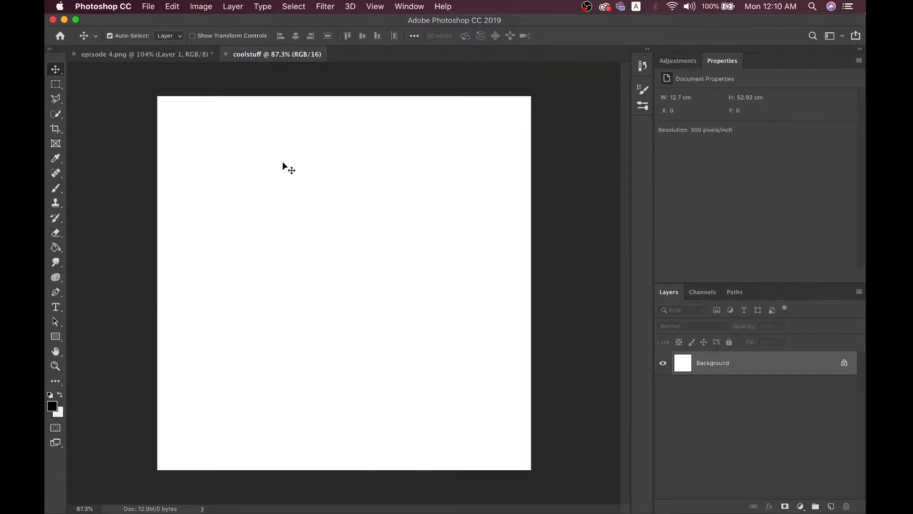
pyautogui.click(182, 53)
pyautogui.press('super+0')
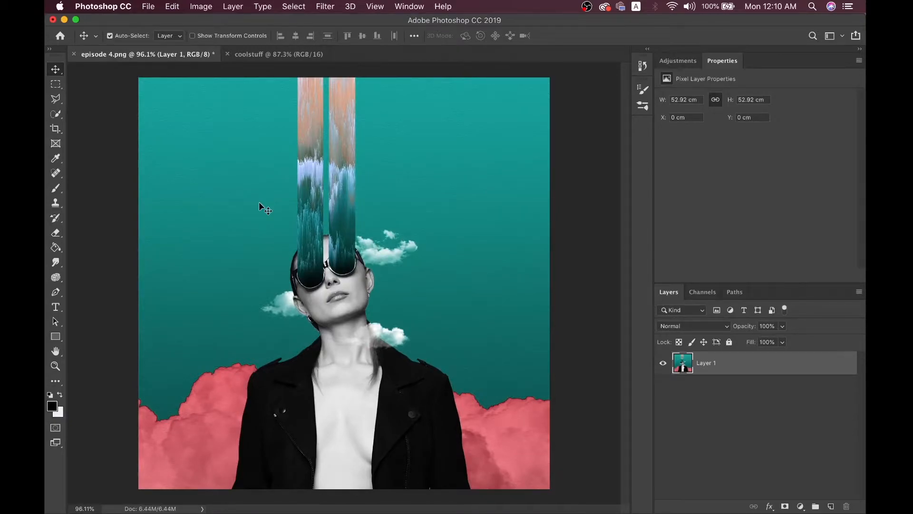
pyautogui.press('super+0')
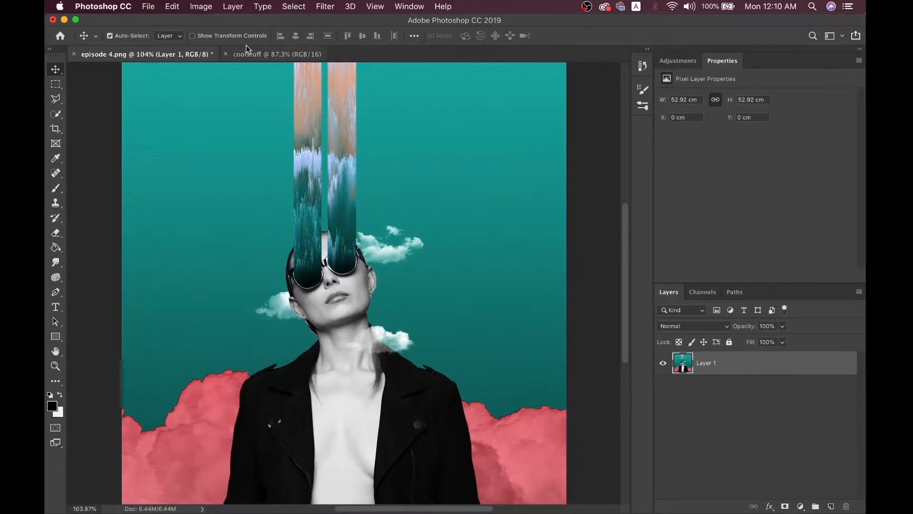
pyautogui.click(250, 50)
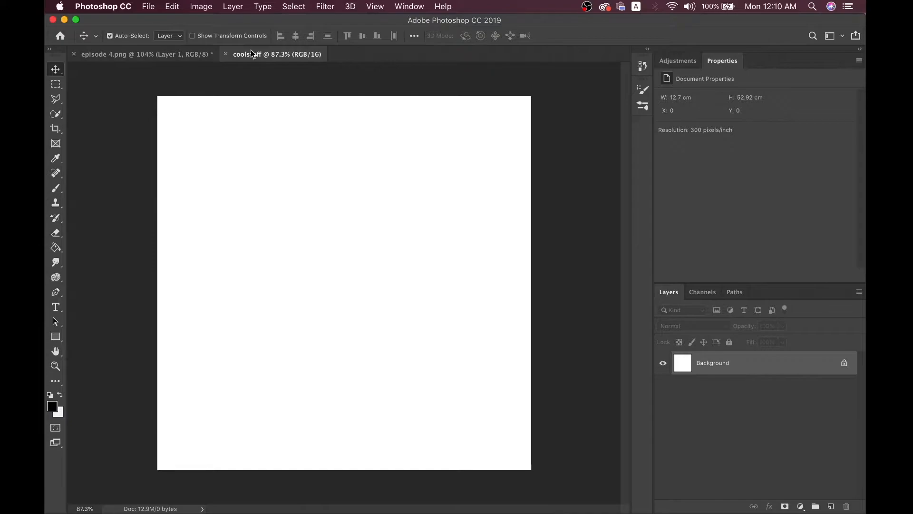
pyautogui.press('super+0')
pyautogui.click(183, 54)
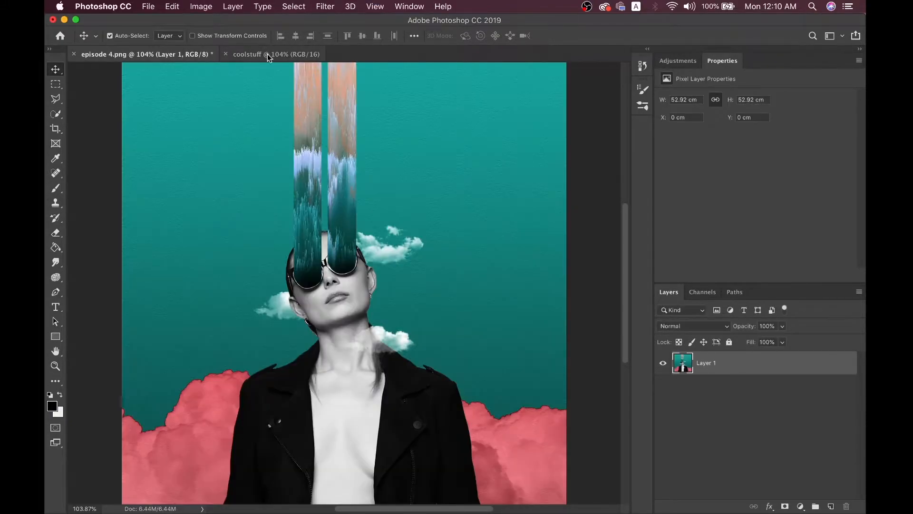
pyautogui.click(267, 54)
pyautogui.click(167, 56)
pyautogui.click(244, 56)
pyautogui.click(190, 55)
pyautogui.click(248, 57)
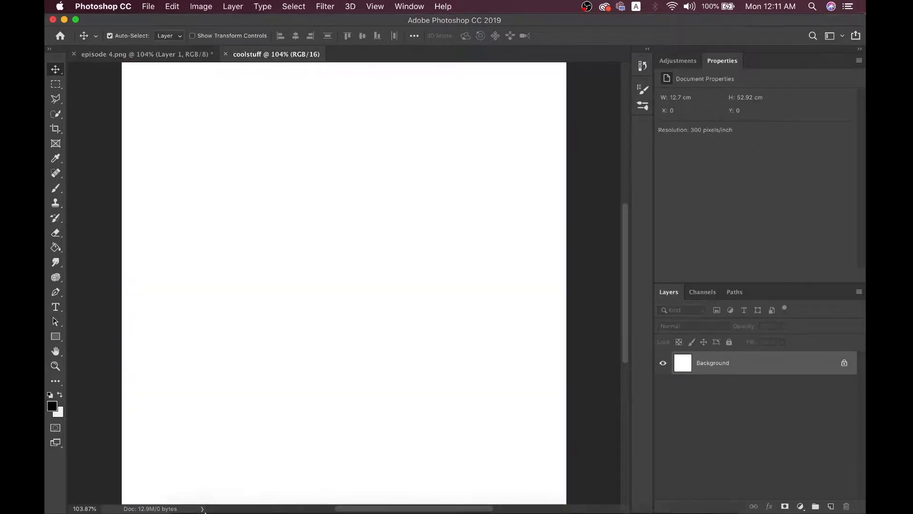
# Drag the downloaded photo from Finder's Downloads folder onto the coolstuff canvas
pyautogui.click(187, 485)
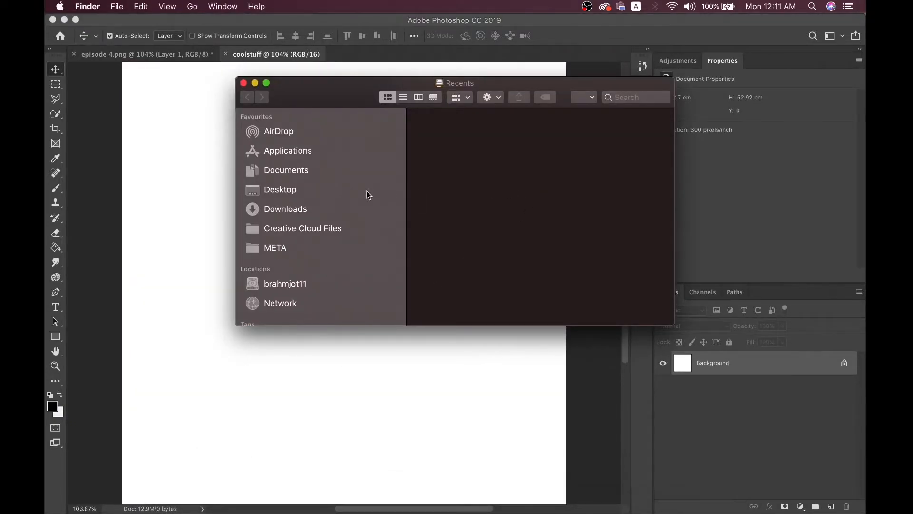
pyautogui.click(338, 212)
pyautogui.click(447, 137)
pyautogui.moveTo(447, 137); pyautogui.dragTo(397, 369)
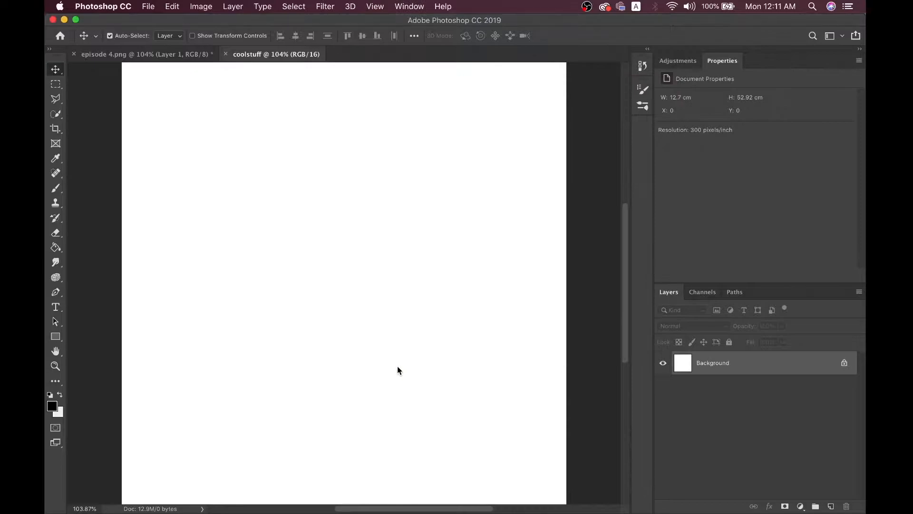
# Commit the placed photo and drag it down the coolstuff canvas
pyautogui.press('Return')
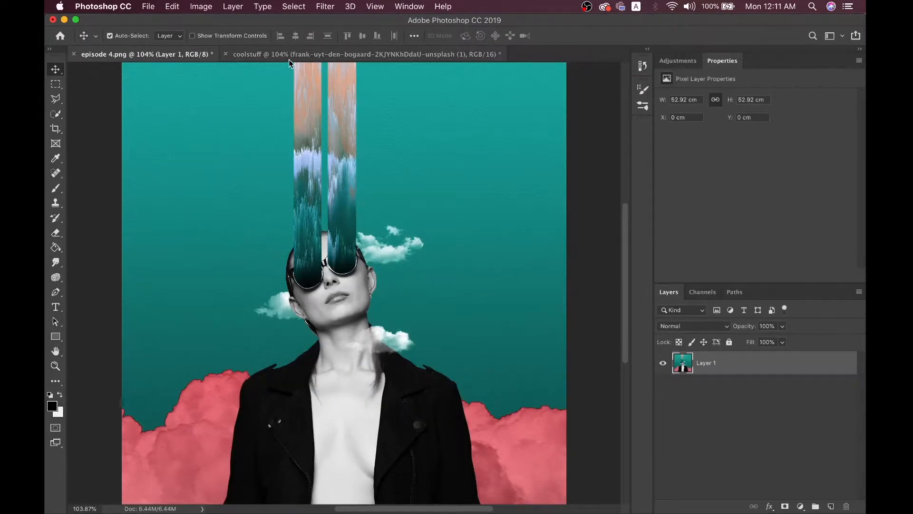
pyautogui.click(289, 56)
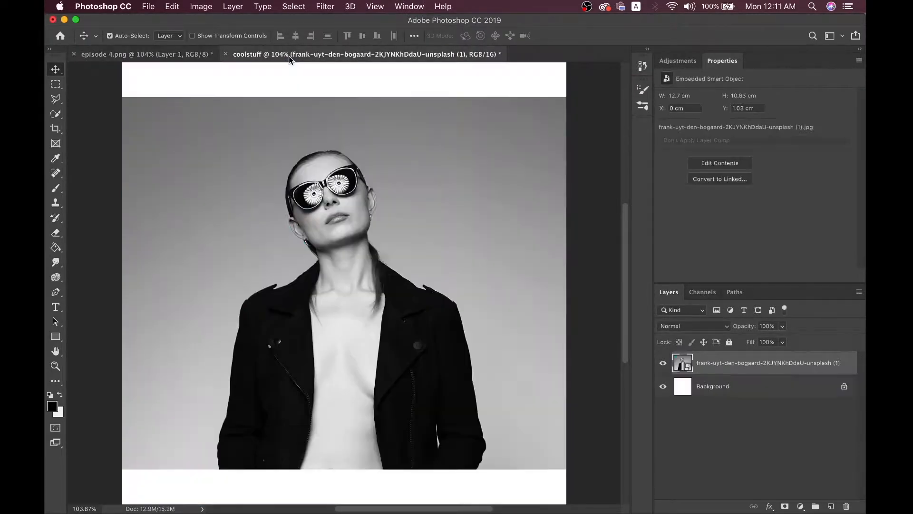
pyautogui.click(148, 55)
pyautogui.click(273, 54)
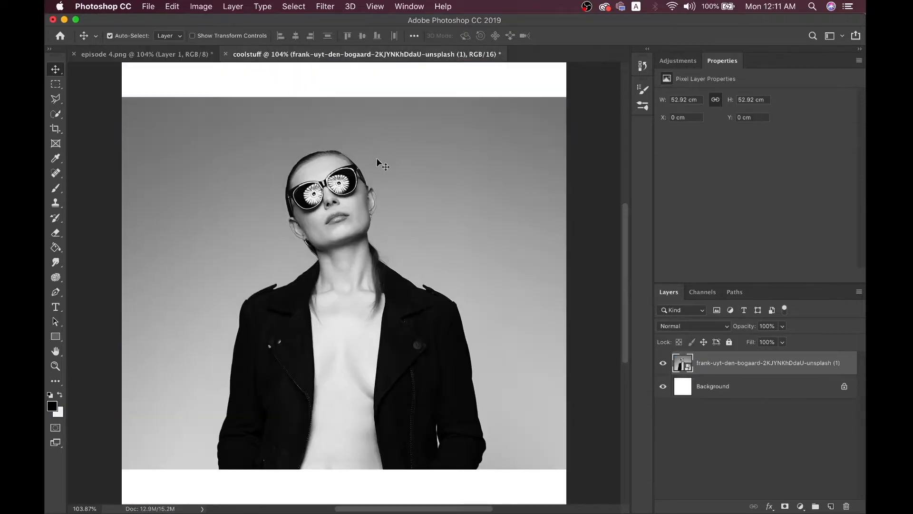
pyautogui.moveTo(393, 181); pyautogui.dragTo(393, 275)
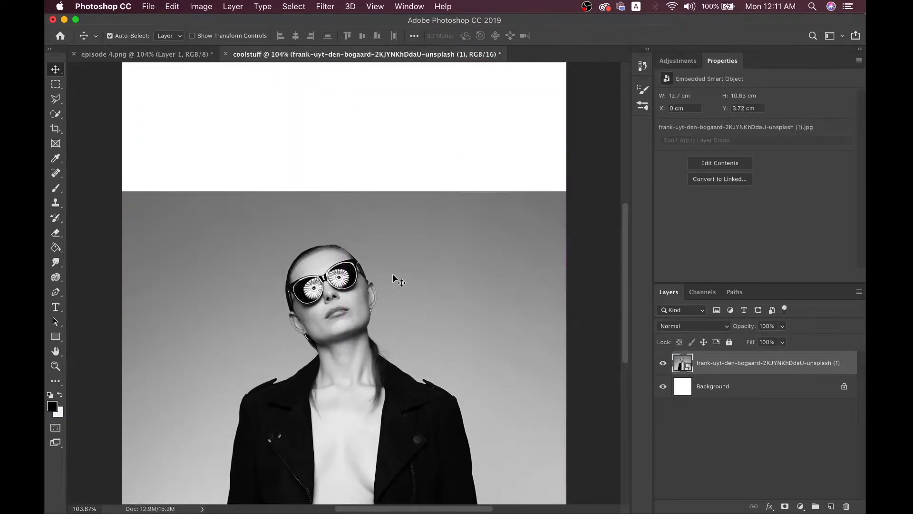
# Nudge the photo up four Shift+Up steps to Y 3.3 cm, checking against the episode 4.png collage
pyautogui.click(162, 56)
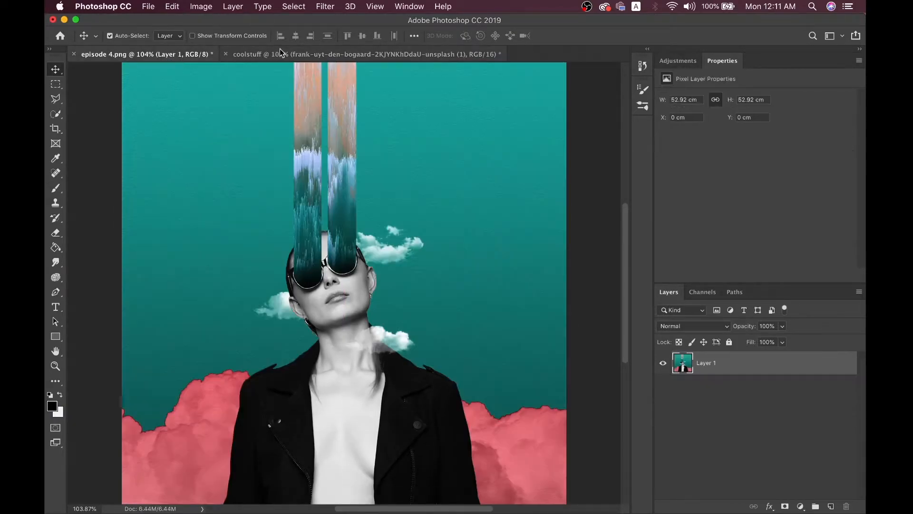
pyautogui.click(280, 53)
pyautogui.click(162, 54)
pyautogui.click(262, 53)
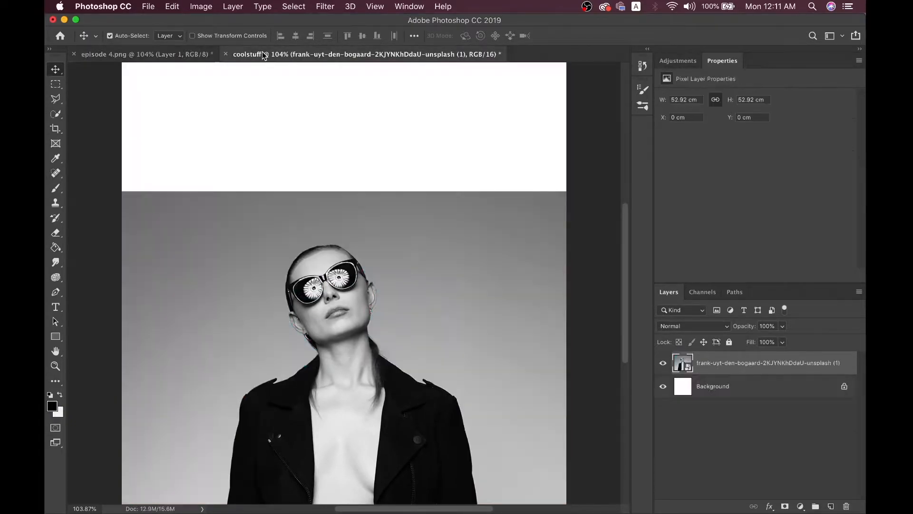
pyautogui.hotkey('shift', 'Up')
pyautogui.hotkey('shift', 'Up')
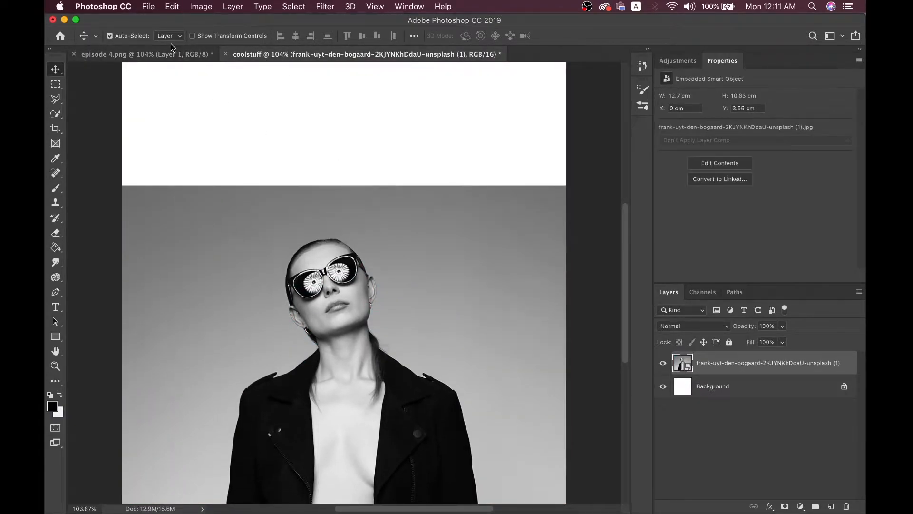
pyautogui.click(175, 57)
pyautogui.click(302, 50)
pyautogui.hotkey('shift', 'Up')
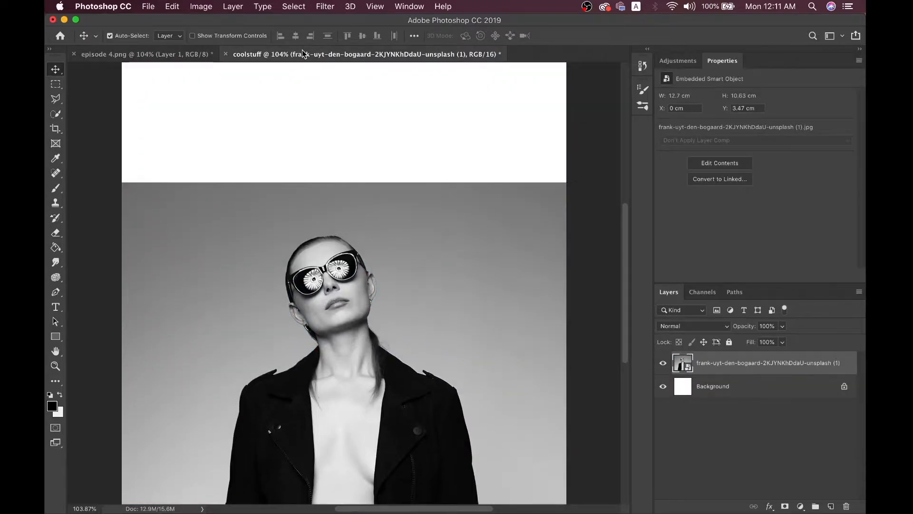
pyautogui.click(204, 55)
pyautogui.click(270, 54)
pyautogui.hotkey('shift', 'Up')
pyautogui.click(197, 56)
pyautogui.click(290, 54)
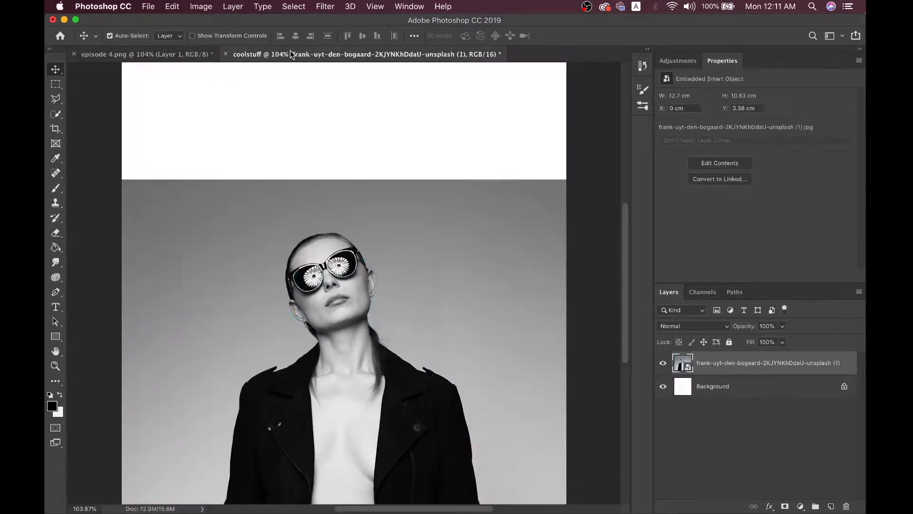
pyautogui.hotkey('shift', 'Up')
pyautogui.click(195, 55)
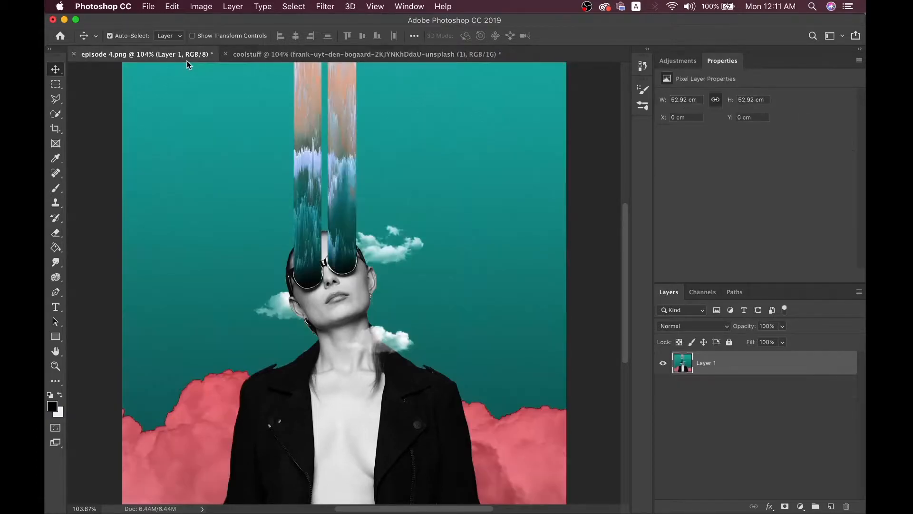
pyautogui.click(293, 56)
pyautogui.click(199, 54)
pyautogui.click(308, 53)
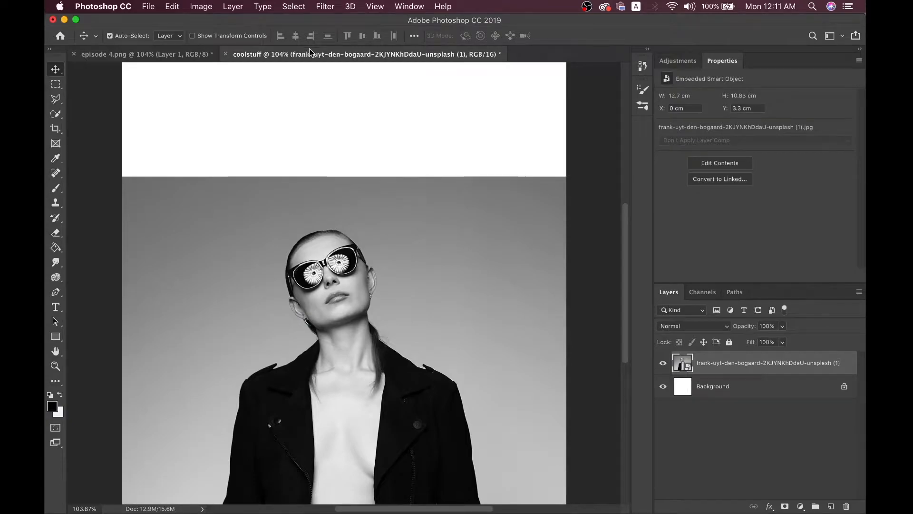
# Switch to the Eraser and rasterize the smart-object photo into a pixel layer
pyautogui.scroll(-2, 387, 327)
pyautogui.scroll(2, 388, 336)
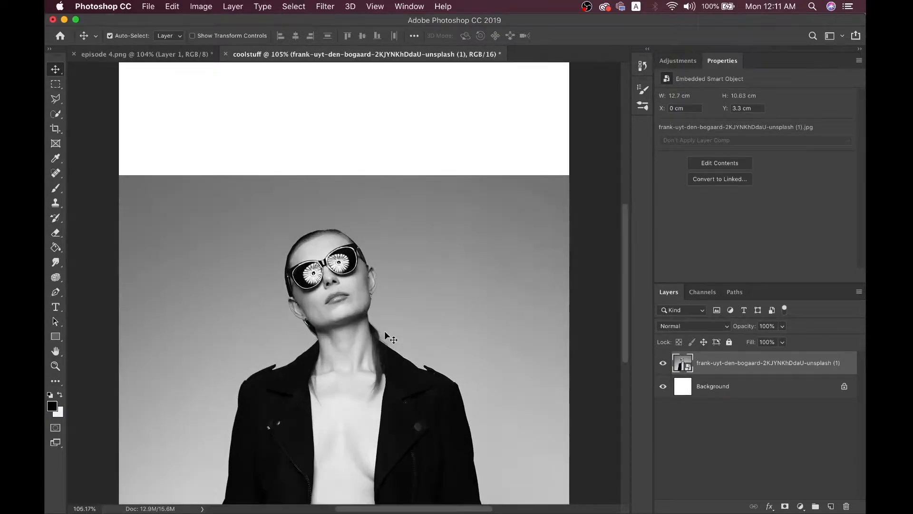
pyautogui.scroll(4, 387, 336)
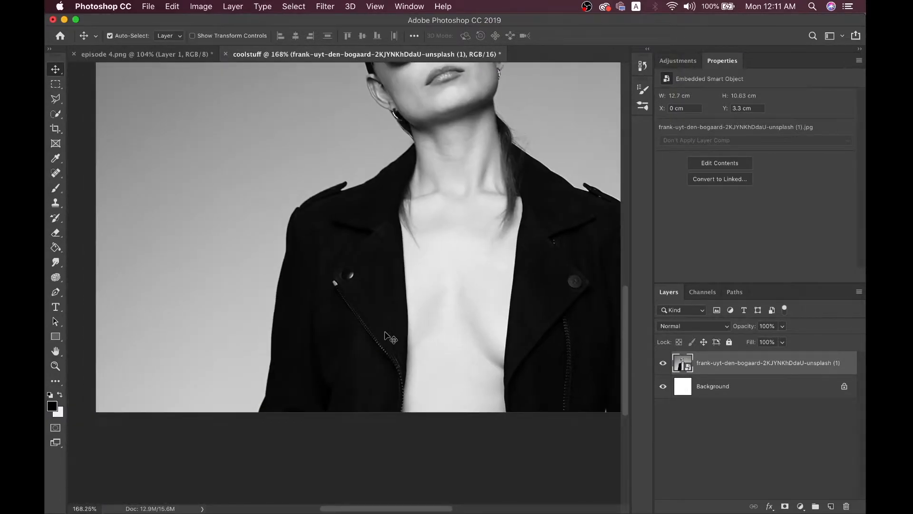
pyautogui.scroll(6, 386, 335)
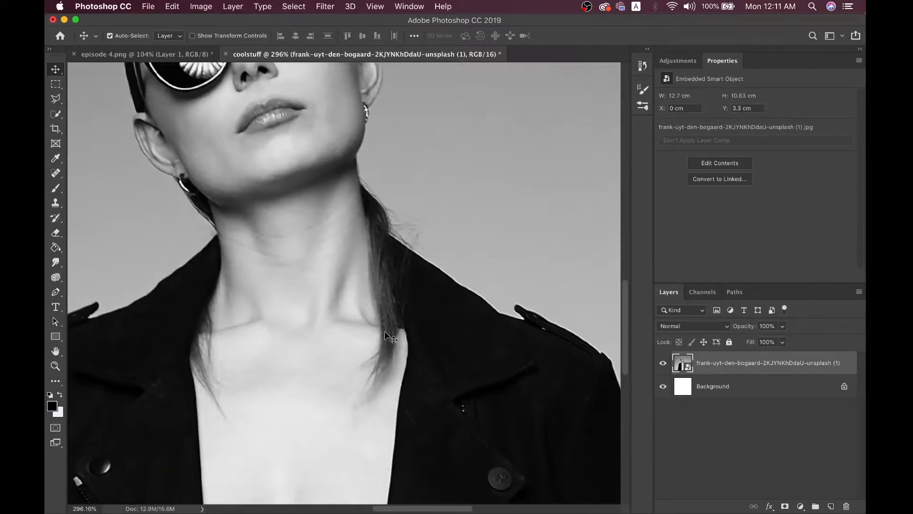
pyautogui.scroll(2, 387, 336)
pyautogui.press('e')
pyautogui.click(452, 219)
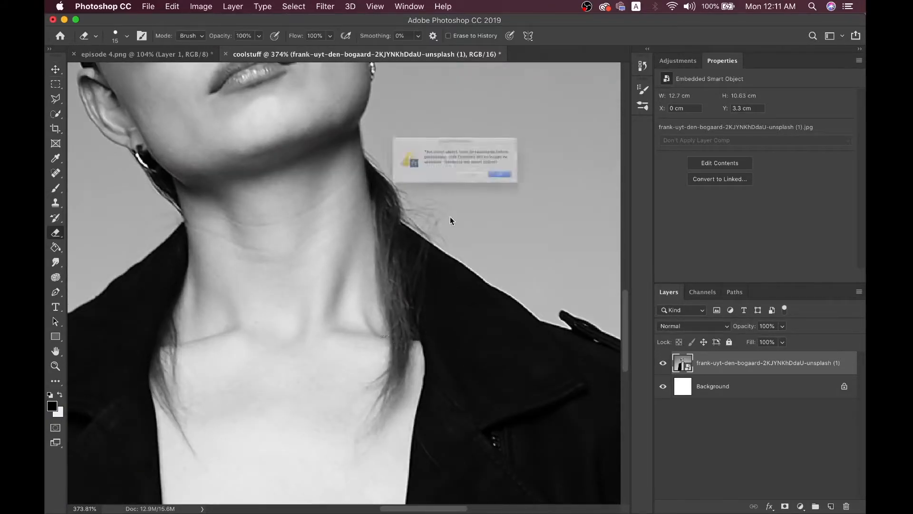
pyautogui.click(535, 191)
# Erase a first white strip along the neck and hair and above the head
pyautogui.scroll(2, 448, 179)
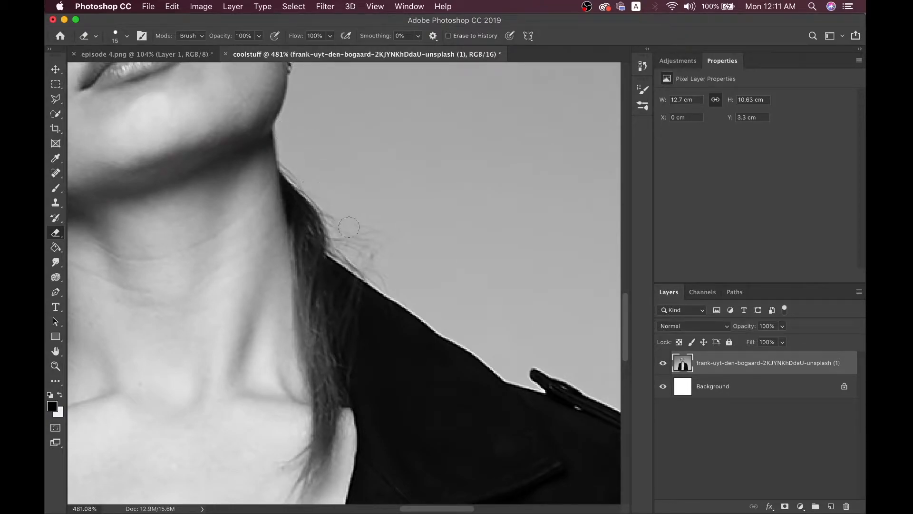
pyautogui.moveTo(286, 162)
pyautogui.mouseDown()
pyautogui.moveTo(330, 214)
pyautogui.moveTo(340, 252)
pyautogui.moveTo(397, 265)
pyautogui.mouseUp()
pyautogui.hscroll(-10, 397, 264)
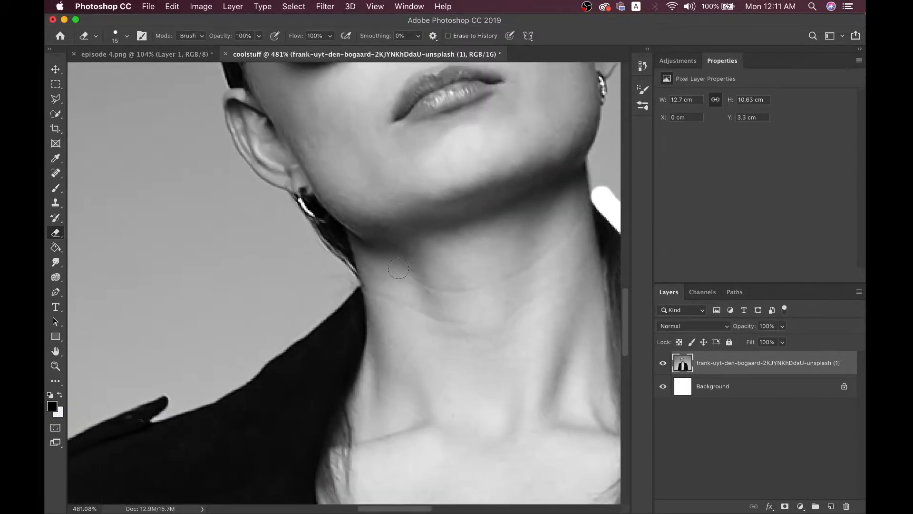
pyautogui.moveTo(306, 237); pyautogui.dragTo(346, 275)
pyautogui.scroll(15, 346, 276)
pyautogui.click(424, 113)
pyautogui.moveTo(418, 113); pyautogui.dragTo(391, 114)
pyautogui.click(459, 136)
pyautogui.moveTo(459, 136); pyautogui.dragTo(485, 152)
pyautogui.scroll(-5, 487, 150)
pyautogui.scroll(-3, 488, 151)
pyautogui.scroll(-1, 487, 150)
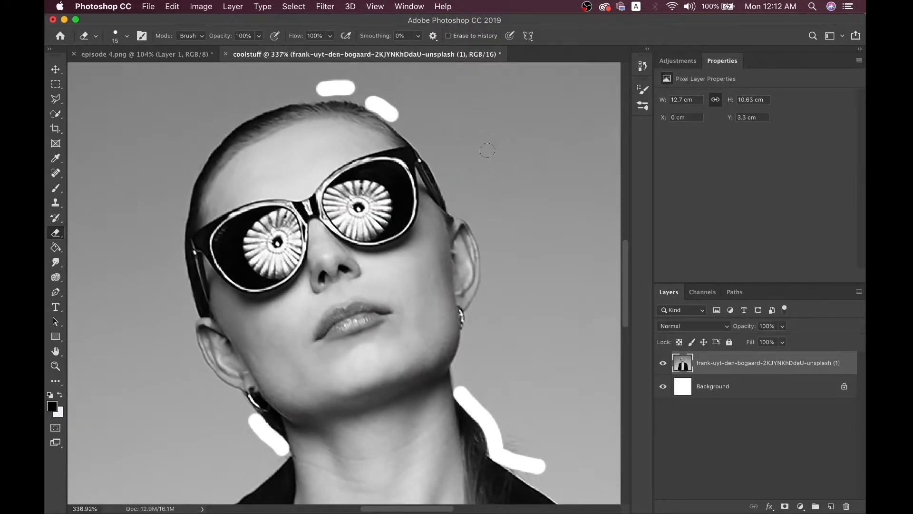
pyautogui.scroll(-5, 487, 150)
# Undo the stray eraser strokes and keep the standard Eraser variant
pyautogui.press('super+z')
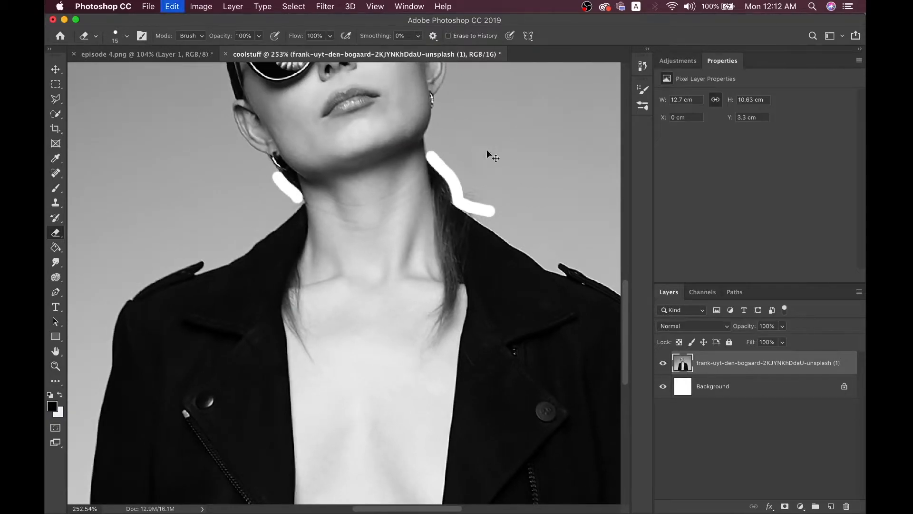
pyautogui.press('super+z')
pyautogui.scroll(-2, 487, 150)
pyautogui.hscroll(-3, 487, 150)
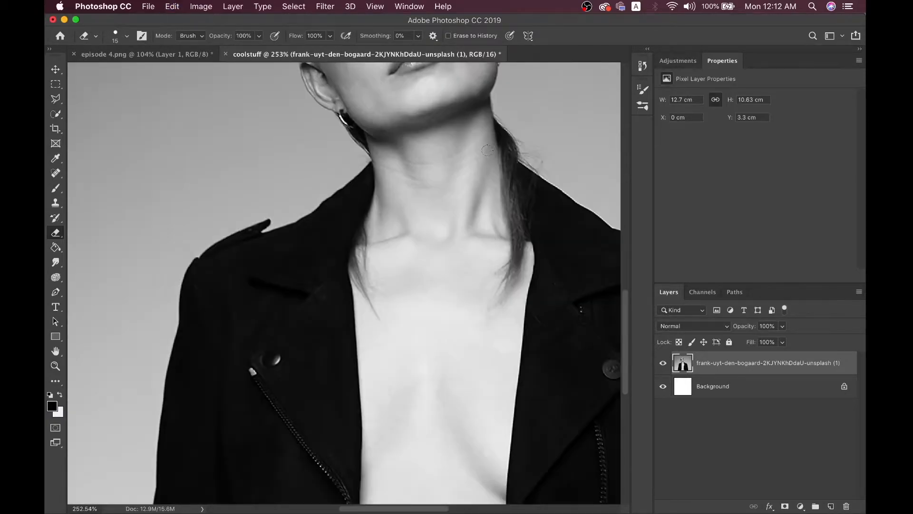
pyautogui.scroll(-2, 487, 150)
pyautogui.scroll(-3, 500, 183)
pyautogui.hscroll(-2, 500, 184)
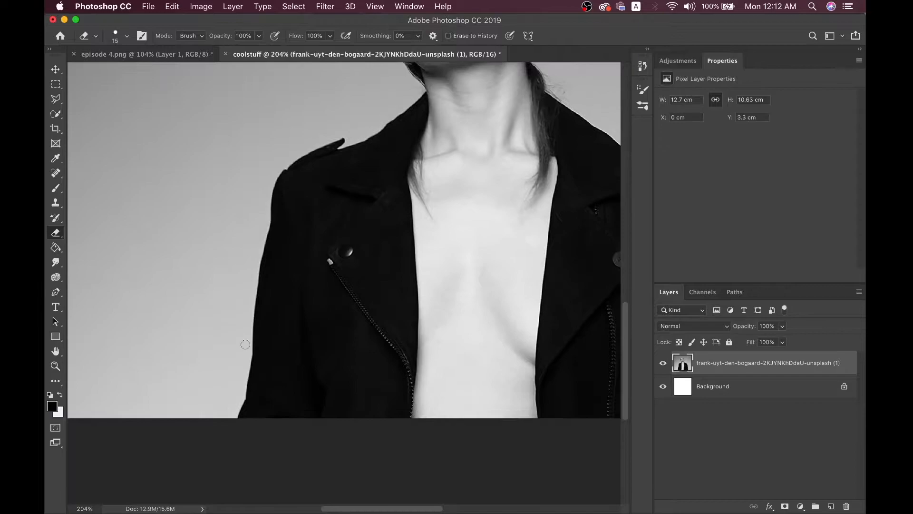
pyautogui.rightClick(55, 232)
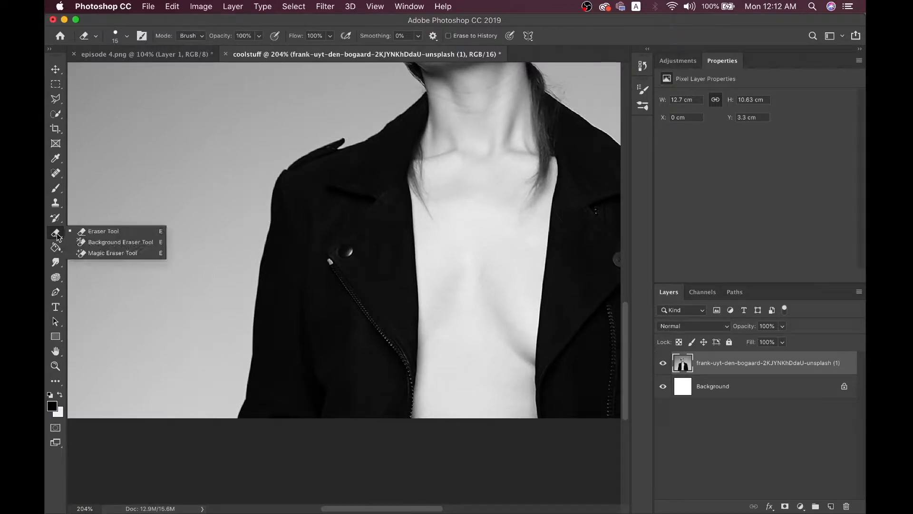
pyautogui.click(83, 232)
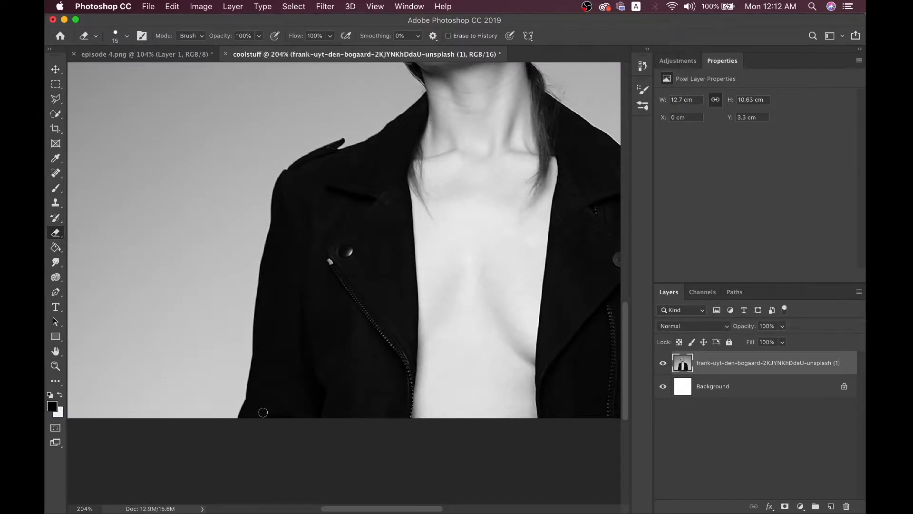
pyautogui.scroll(3, 263, 413)
pyautogui.scroll(-2, 262, 413)
pyautogui.scroll(-3, 262, 413)
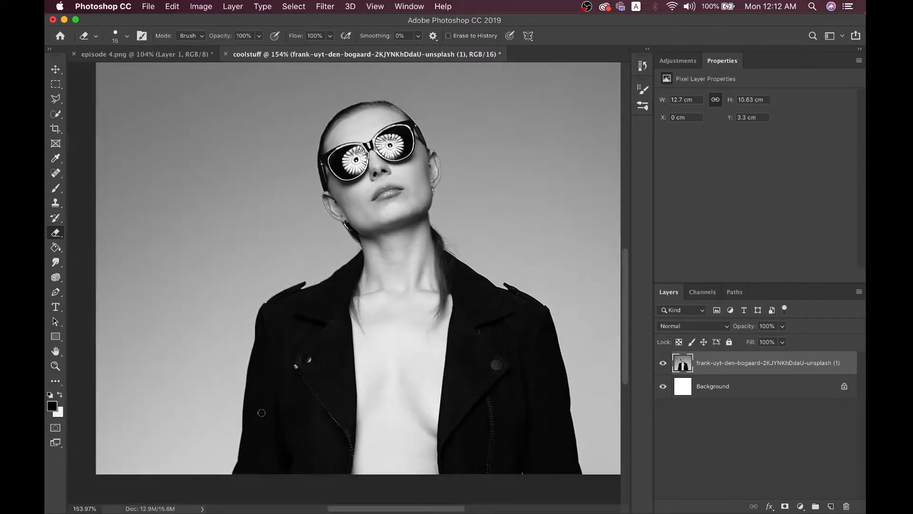
# Check the episode 4 collage for reference, then return to the coolstuff portrait
pyautogui.click(157, 54)
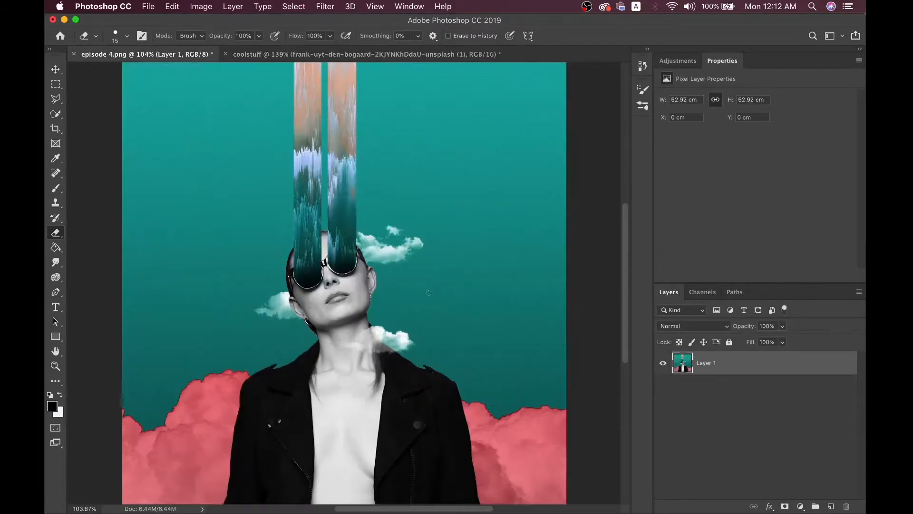
pyautogui.click(349, 55)
pyautogui.scroll(5, 288, 336)
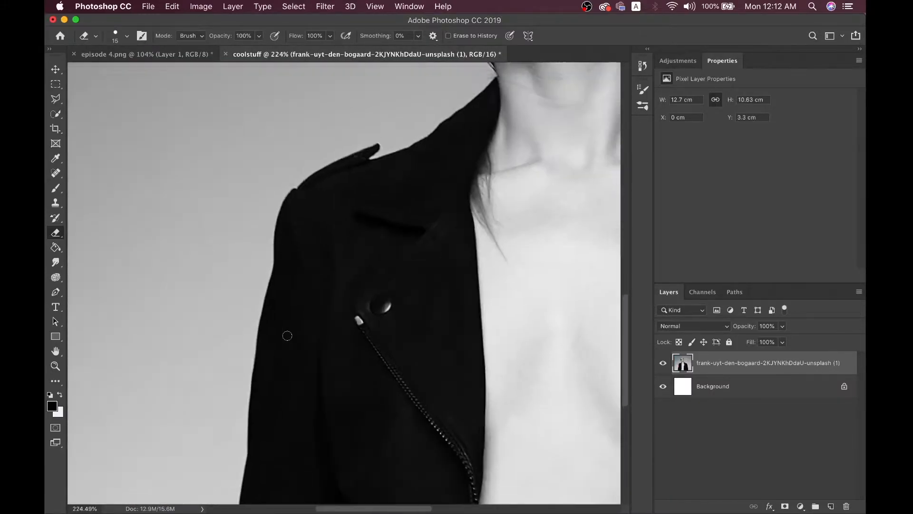
pyautogui.scroll(2, 286, 352)
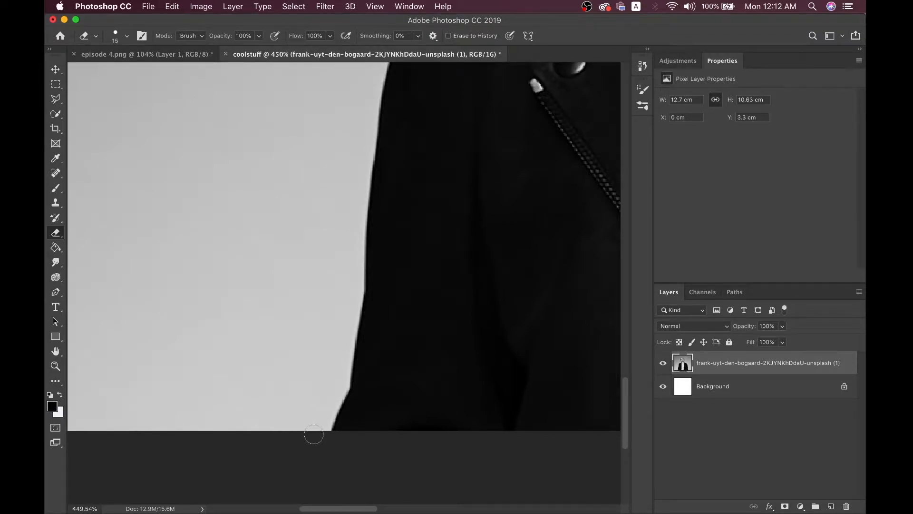
# Erase a white border from the jacket's bottom edge along the shoulder and collar
pyautogui.click(319, 434)
pyautogui.moveTo(341, 389)
pyautogui.mouseDown()
pyautogui.moveTo(361, 188)
pyautogui.moveTo(352, 205)
pyautogui.moveTo(351, 184)
pyautogui.moveTo(363, 135)
pyautogui.moveTo(329, 179)
pyautogui.moveTo(339, 177)
pyautogui.moveTo(348, 98)
pyautogui.moveTo(331, 120)
pyautogui.moveTo(333, 127)
pyautogui.moveTo(352, 109)
pyautogui.mouseUp()
pyautogui.scroll(3, 359, 180)
pyautogui.scroll(3, 330, 179)
pyautogui.scroll(2, 301, 159)
pyautogui.moveTo(350, 135)
pyautogui.mouseDown()
pyautogui.moveTo(397, 116)
pyautogui.moveTo(448, 113)
pyautogui.moveTo(373, 158)
pyautogui.moveTo(485, 90)
pyautogui.moveTo(457, 165)
pyautogui.mouseUp()
pyautogui.moveTo(457, 166)
pyautogui.mouseDown()
pyautogui.moveTo(493, 125)
pyautogui.moveTo(467, 99)
pyautogui.moveTo(466, 137)
pyautogui.mouseUp()
pyautogui.moveTo(466, 137); pyautogui.dragTo(434, 90)
pyautogui.scroll(4, 434, 91)
pyautogui.scroll(5, 405, 97)
# Continue the white border under the ear, along the hairline and over the head
pyautogui.moveTo(361, 198); pyautogui.dragTo(426, 242)
pyautogui.scroll(2, 426, 243)
pyautogui.moveTo(335, 191)
pyautogui.mouseDown()
pyautogui.moveTo(376, 260)
pyautogui.moveTo(346, 233)
pyautogui.moveTo(355, 246)
pyautogui.moveTo(350, 173)
pyautogui.moveTo(331, 190)
pyautogui.mouseUp()
pyautogui.scroll(2, 373, 258)
pyautogui.scroll(3, 347, 179)
pyautogui.scroll(3, 331, 191)
pyautogui.moveTo(314, 276); pyautogui.dragTo(306, 190)
pyautogui.scroll(3, 306, 189)
pyautogui.moveTo(270, 266)
pyautogui.mouseDown()
pyautogui.moveTo(277, 190)
pyautogui.moveTo(303, 132)
pyautogui.mouseUp()
pyautogui.scroll(3, 303, 132)
pyautogui.moveTo(262, 205)
pyautogui.mouseDown()
pyautogui.moveTo(281, 170)
pyautogui.moveTo(371, 86)
pyautogui.moveTo(313, 145)
pyautogui.mouseUp()
pyautogui.moveTo(314, 144)
pyautogui.mouseDown()
pyautogui.moveTo(375, 118)
pyautogui.moveTo(499, 100)
pyautogui.moveTo(353, 65)
pyautogui.mouseUp()
pyautogui.moveTo(353, 65)
pyautogui.mouseDown()
pyautogui.moveTo(385, 70)
pyautogui.moveTo(502, 132)
pyautogui.moveTo(581, 231)
pyautogui.mouseUp()
# Extend the border past the glasses' arm and down over the right ear
pyautogui.scroll(-3, 580, 230)
pyautogui.moveTo(545, 176); pyautogui.dragTo(568, 241)
pyautogui.hscroll(2, 568, 241)
pyautogui.moveTo(560, 241)
pyautogui.mouseDown()
pyautogui.moveTo(590, 270)
pyautogui.moveTo(580, 337)
pyautogui.moveTo(546, 408)
pyautogui.mouseUp()
pyautogui.scroll(-3, 590, 270)
pyautogui.scroll(-3, 546, 408)
pyautogui.moveTo(538, 354)
pyautogui.mouseDown()
pyautogui.moveTo(531, 396)
pyautogui.moveTo(528, 378)
pyautogui.moveTo(504, 421)
pyautogui.mouseUp()
pyautogui.scroll(-3, 532, 393)
pyautogui.scroll(-5, 508, 419)
pyautogui.moveTo(461, 312); pyautogui.dragTo(530, 428)
pyautogui.scroll(-4, 533, 431)
pyautogui.moveTo(512, 343); pyautogui.dragTo(524, 407)
pyautogui.hscroll(5, 523, 408)
pyautogui.hscroll(4, 500, 419)
pyautogui.moveTo(406, 359)
pyautogui.mouseDown()
pyautogui.moveTo(500, 424)
pyautogui.moveTo(481, 413)
pyautogui.moveTo(565, 408)
pyautogui.moveTo(573, 419)
pyautogui.moveTo(542, 435)
pyautogui.mouseUp()
# Erase the border down the jacket's right edge to the bottom of the image
pyautogui.hscroll(4, 499, 423)
pyautogui.scroll(-3, 499, 424)
pyautogui.hscroll(3, 545, 405)
pyautogui.scroll(-2, 545, 405)
pyautogui.hscroll(4, 573, 419)
pyautogui.scroll(-2, 572, 419)
pyautogui.scroll(-2, 542, 435)
pyautogui.hscroll(2, 541, 435)
pyautogui.moveTo(478, 365)
pyautogui.mouseDown()
pyautogui.moveTo(505, 393)
pyautogui.moveTo(509, 412)
pyautogui.mouseUp()
pyautogui.scroll(-3, 509, 412)
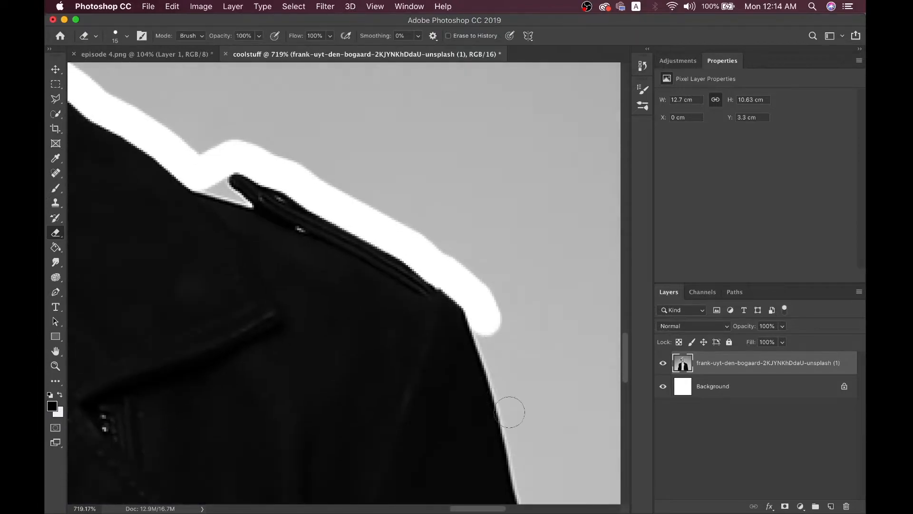
pyautogui.moveTo(496, 289); pyautogui.dragTo(526, 384)
pyautogui.scroll(-4, 526, 384)
pyautogui.moveTo(471, 195); pyautogui.dragTo(511, 357)
pyautogui.scroll(-4, 511, 357)
pyautogui.moveTo(486, 164); pyautogui.dragTo(513, 320)
pyautogui.scroll(-2, 514, 321)
pyautogui.moveTo(505, 268); pyautogui.dragTo(514, 335)
pyautogui.scroll(-3, 515, 335)
pyautogui.moveTo(499, 202); pyautogui.dragTo(518, 362)
pyautogui.scroll(-2, 517, 363)
pyautogui.moveTo(508, 319); pyautogui.dragTo(549, 472)
pyautogui.scroll(-5, 549, 473)
pyautogui.scroll(7, 549, 473)
pyautogui.hscroll(-5, 549, 472)
# Place trial Polygonal Lasso points around the ear and earring, discarding the first outline
pyautogui.click(56, 99)
pyautogui.scroll(8, 386, 351)
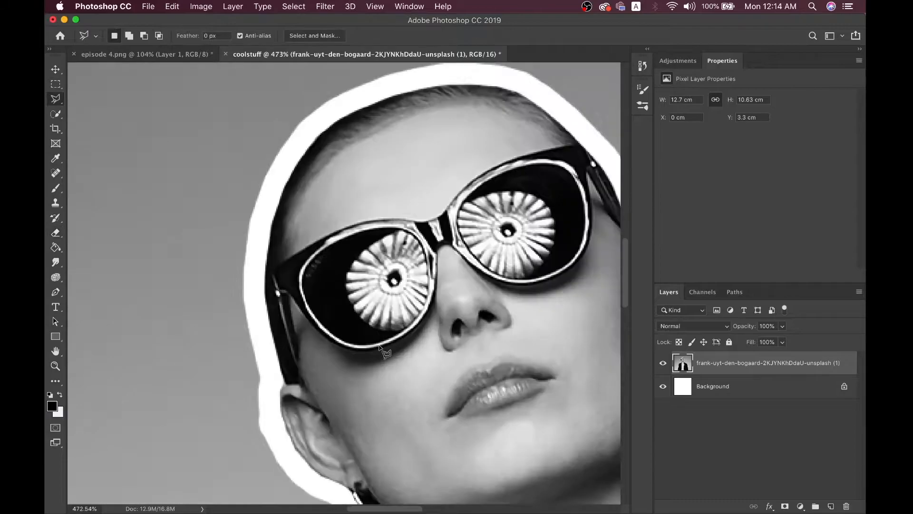
pyautogui.hscroll(-5, 456, 409)
pyautogui.click(452, 375)
pyautogui.scroll(-8, 435, 408)
pyautogui.hscroll(3, 435, 408)
pyautogui.scroll(8, 438, 413)
pyautogui.hscroll(5, 444, 392)
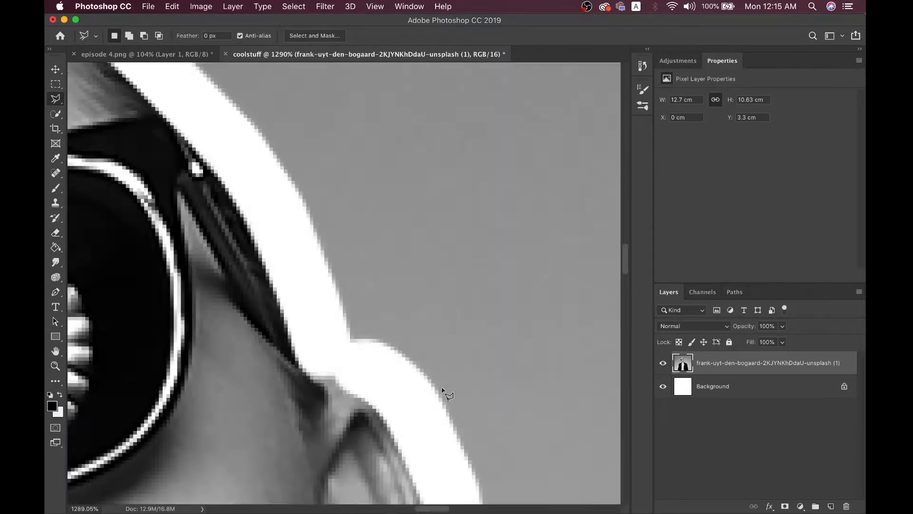
pyautogui.click(333, 399)
pyautogui.click(351, 390)
pyautogui.press('super+d')
pyautogui.scroll(-5, 323, 352)
pyautogui.scroll(-5, 312, 360)
pyautogui.click(500, 241)
pyautogui.click(498, 231)
pyautogui.click(510, 222)
pyautogui.scroll(-3, 589, 193)
pyautogui.scroll(2, 514, 134)
pyautogui.doubleClick(529, 147)
pyautogui.scroll(-15, 532, 149)
pyautogui.scroll(2, 451, 228)
# Start another lasso outline at the jacket shoulder and below the earring
pyautogui.click(459, 239)
pyautogui.click(546, 261)
pyautogui.hscroll(5, 543, 275)
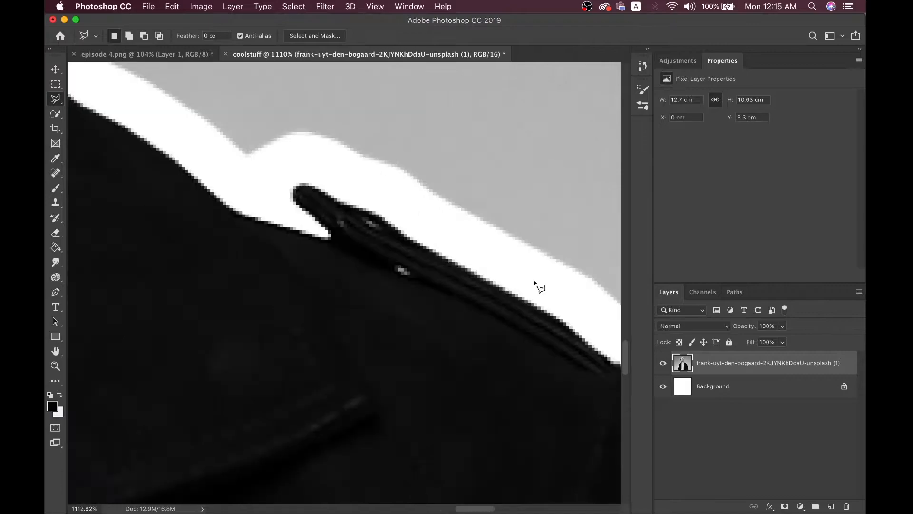
pyautogui.scroll(-3, 534, 283)
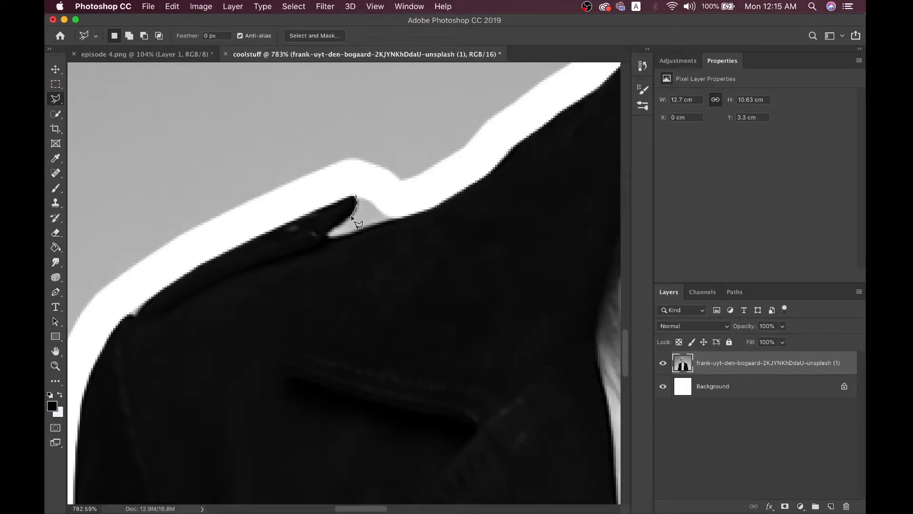
pyautogui.scroll(-2, 366, 200)
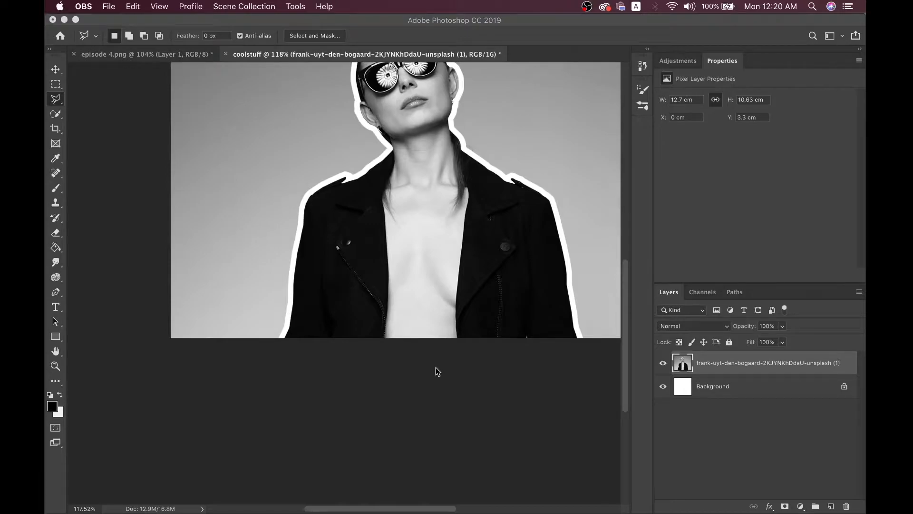
pyautogui.scroll(5, 436, 368)
pyautogui.hscroll(2, 436, 367)
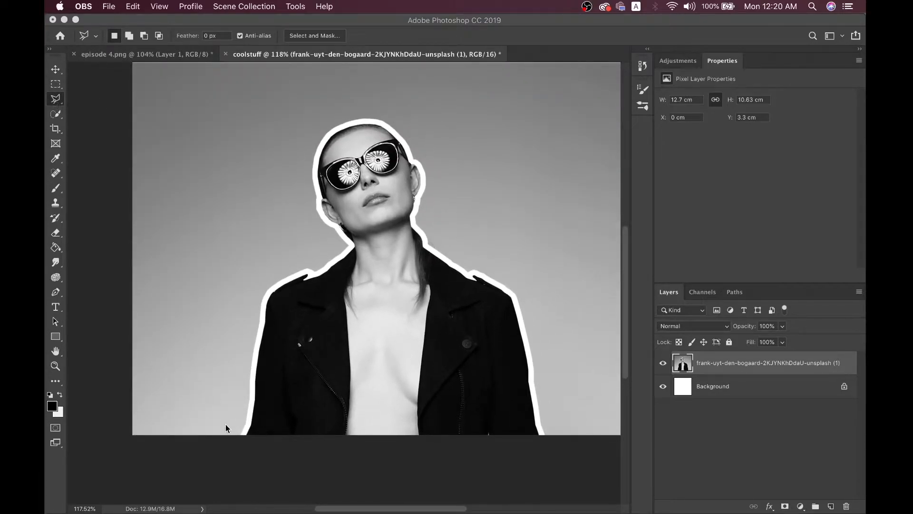
pyautogui.click(198, 205)
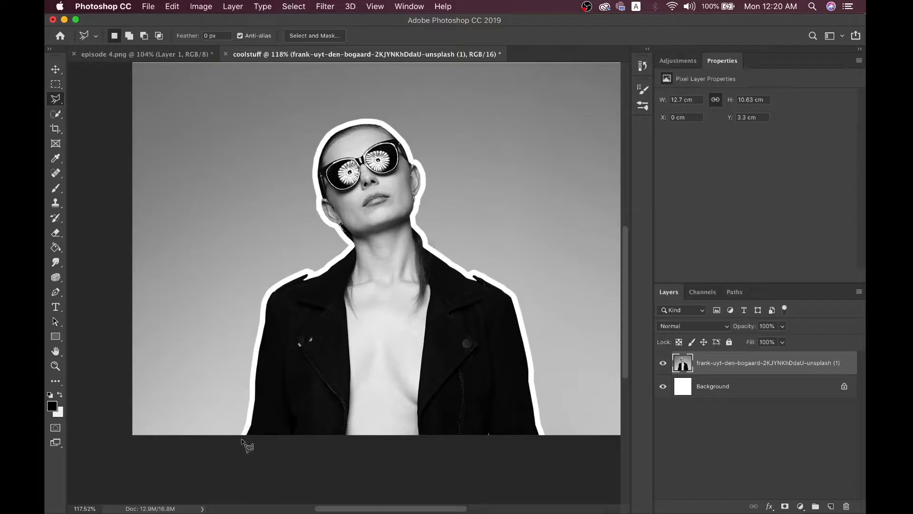
# Trace the lasso from the jacket's bottom-left up past shoulder, neck and ear to the head
pyautogui.click(250, 421)
pyautogui.click(254, 363)
pyautogui.click(265, 299)
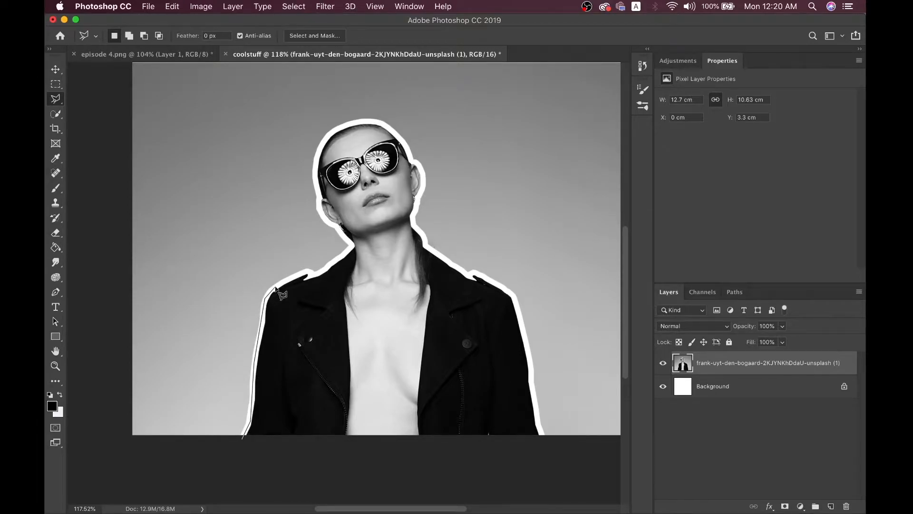
pyautogui.click(310, 273)
pyautogui.click(352, 247)
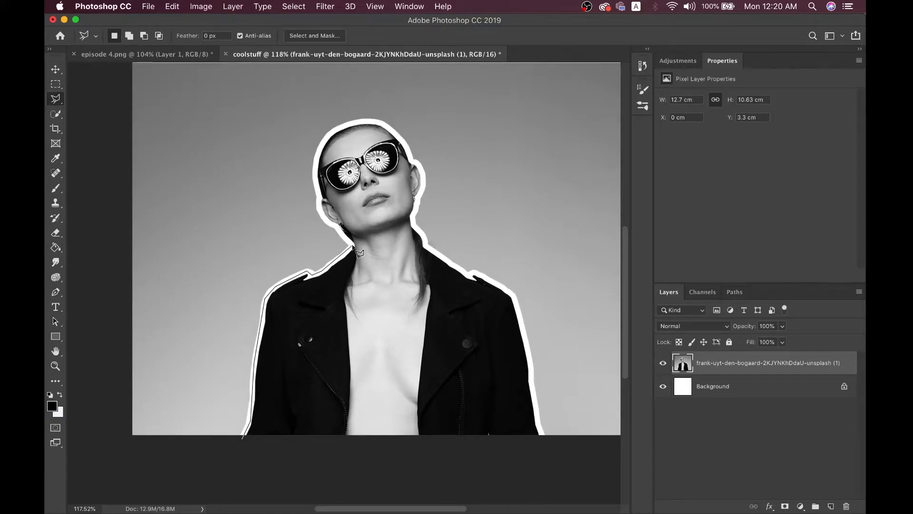
pyautogui.click(328, 221)
pyautogui.click(321, 208)
pyautogui.click(320, 195)
pyautogui.click(315, 168)
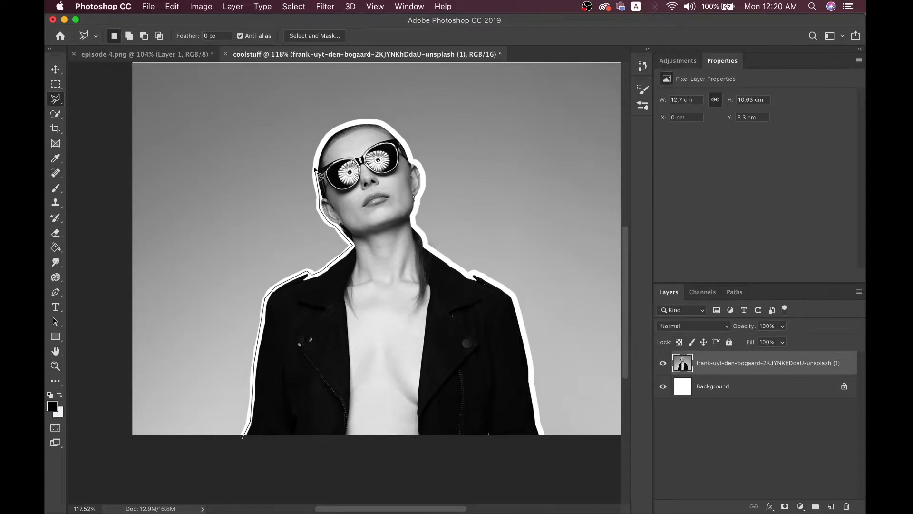
pyautogui.click(324, 139)
# Continue the lasso over the head, down the right side, and close it at the bottom
pyautogui.click(355, 123)
pyautogui.click(382, 122)
pyautogui.click(402, 143)
pyautogui.click(424, 179)
pyautogui.click(417, 208)
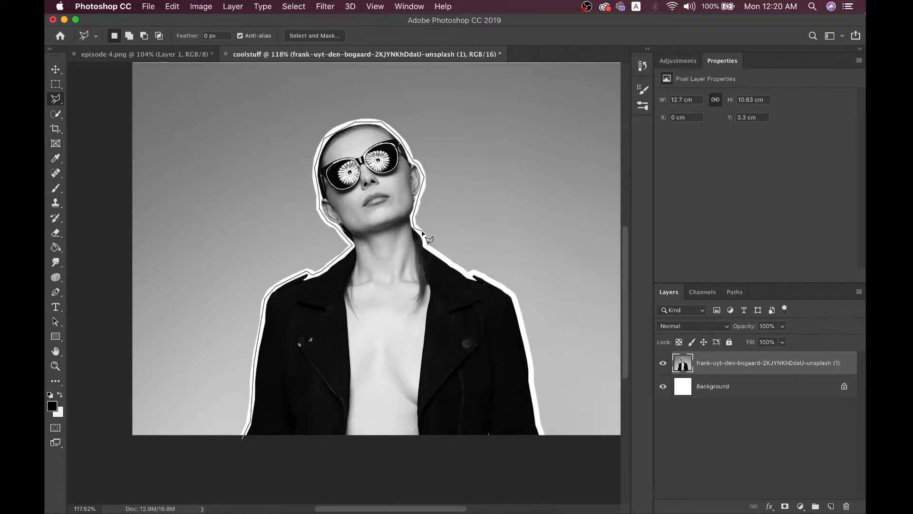
pyautogui.click(425, 239)
pyautogui.click(469, 274)
pyautogui.click(513, 296)
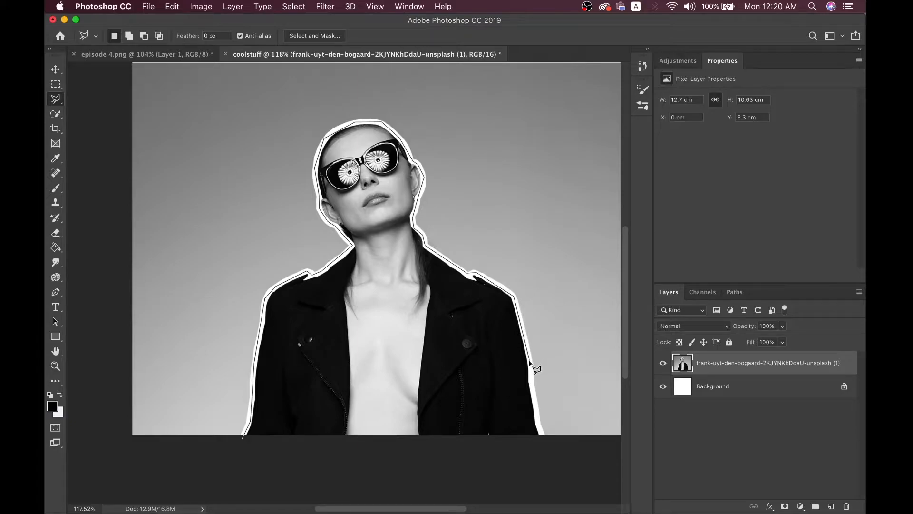
pyautogui.click(542, 441)
pyautogui.click(243, 437)
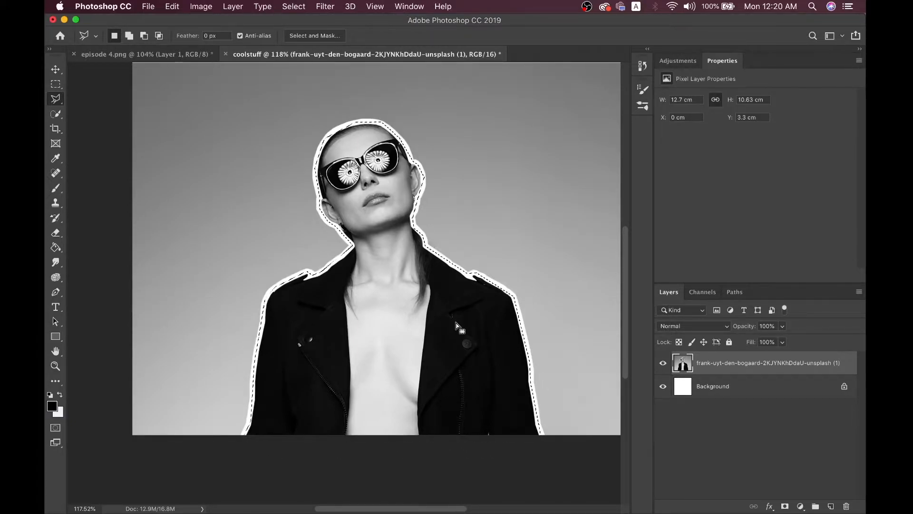
# Invert the selection, delete the grey backdrop, and deselect to leave the woman on white
pyautogui.scroll(-5, 456, 324)
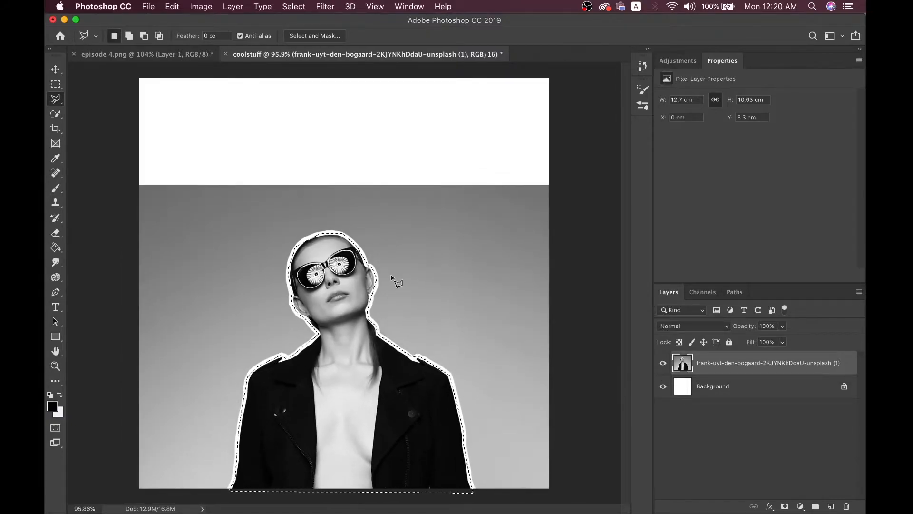
pyautogui.rightClick(390, 281)
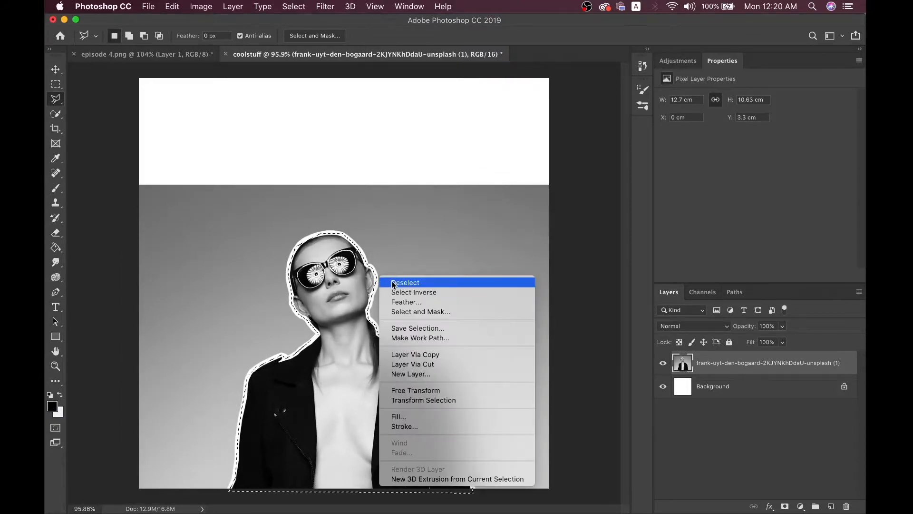
pyautogui.click(393, 292)
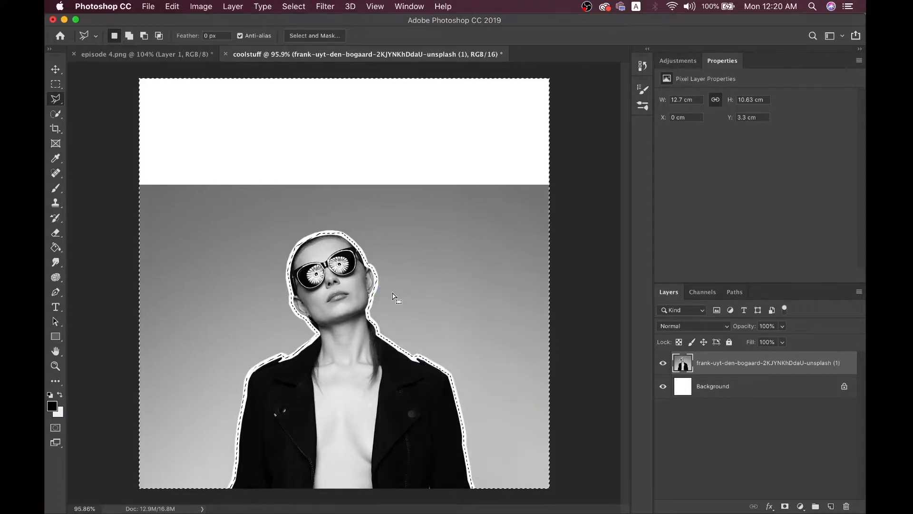
pyautogui.press('Delete')
pyautogui.press('super+d')
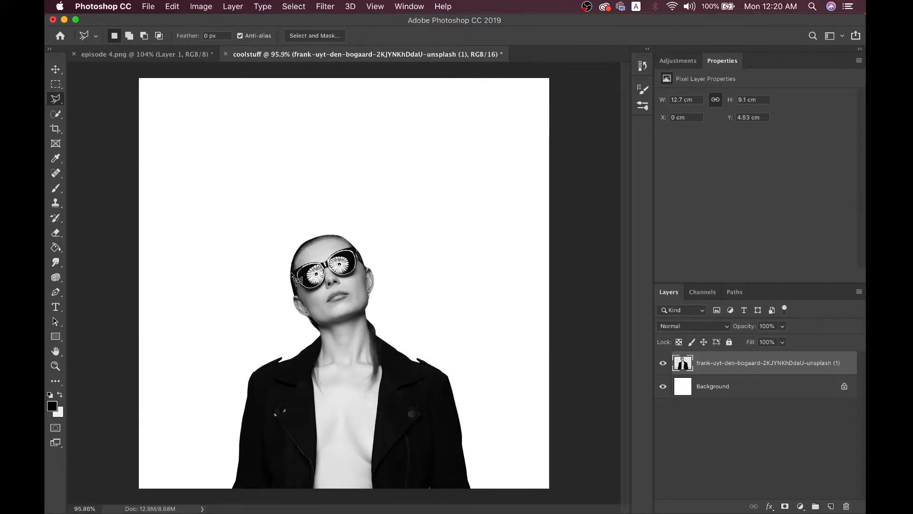
# Crop the coolstuff canvas to a 1:1 square framing the woman
pyautogui.click(58, 129)
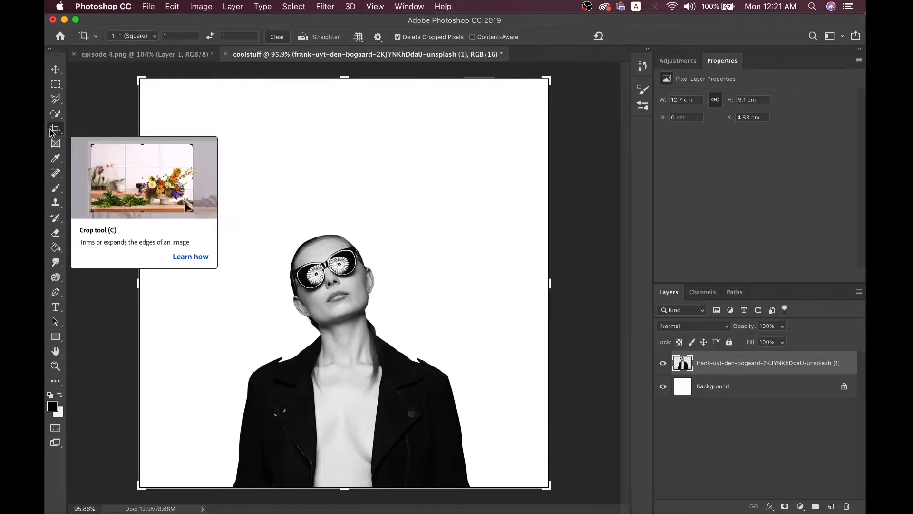
pyautogui.moveTo(132, 280)
pyautogui.mouseDown()
pyautogui.moveTo(108, 282)
pyautogui.moveTo(137, 281)
pyautogui.mouseUp()
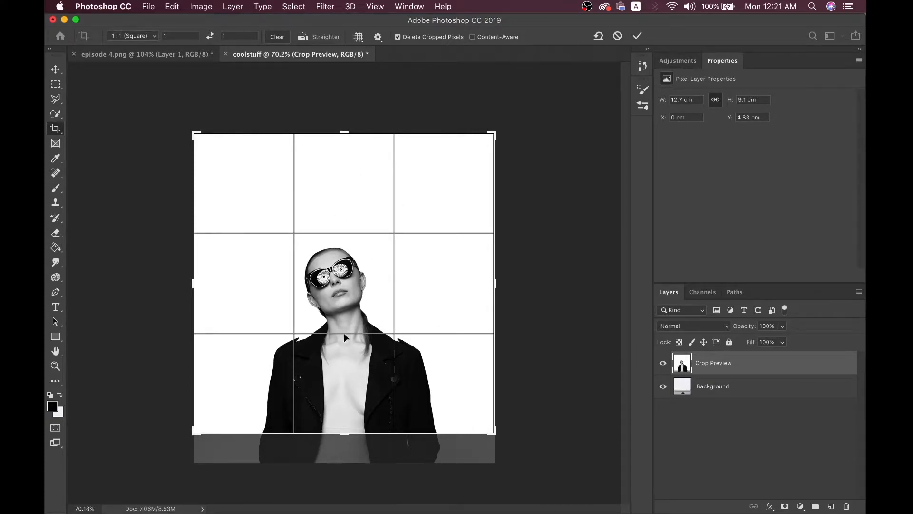
pyautogui.press('Return')
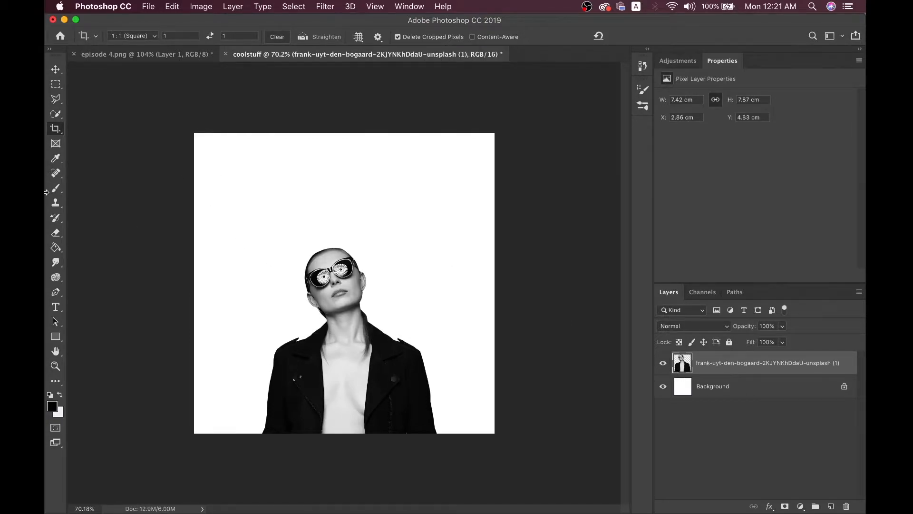
# Try moving the portrait layer up and undo it, then compare with episode 4.png
pyautogui.click(56, 69)
pyautogui.moveTo(327, 348); pyautogui.dragTo(327, 331)
pyautogui.press('super+z')
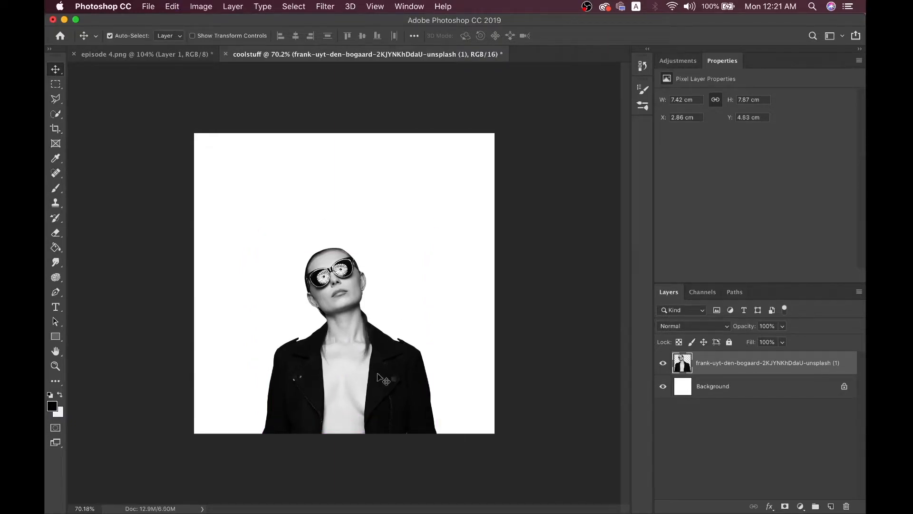
pyautogui.press('super+equal')
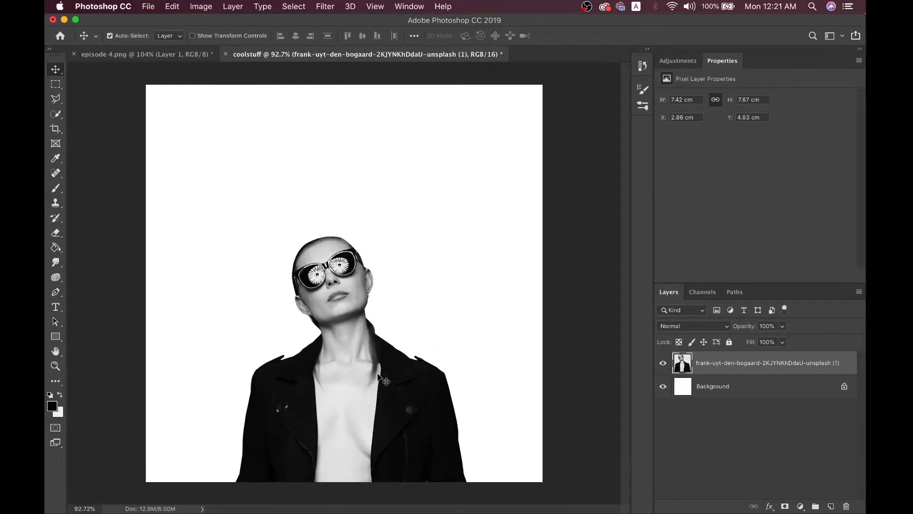
pyautogui.click(191, 52)
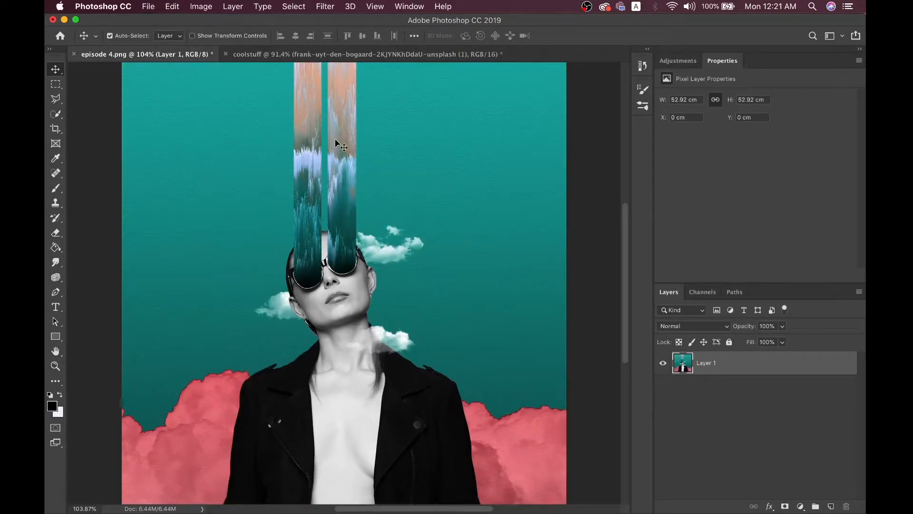
pyautogui.scroll(-1, 341, 164)
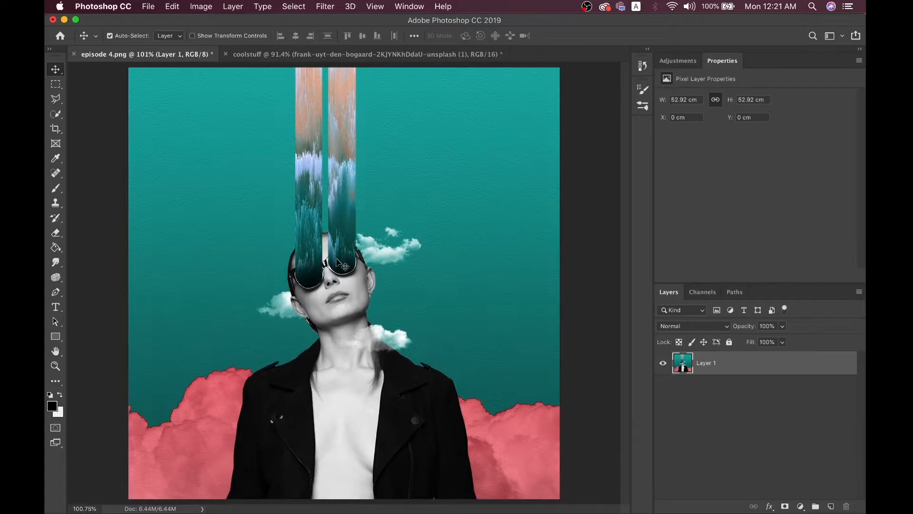
pyautogui.click(282, 57)
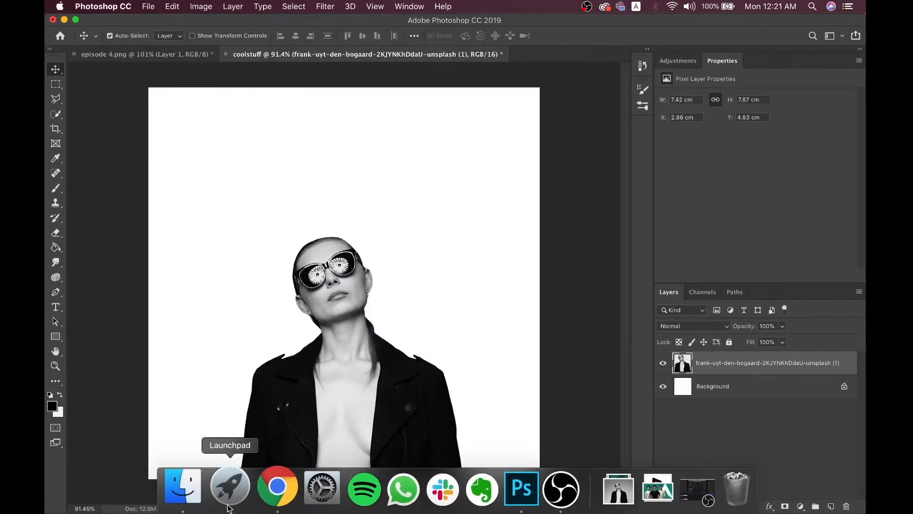
# Drag the aerial pexels beach photo from Finder's Downloads onto the coolstuff canvas
pyautogui.click(184, 483)
pyautogui.click(316, 210)
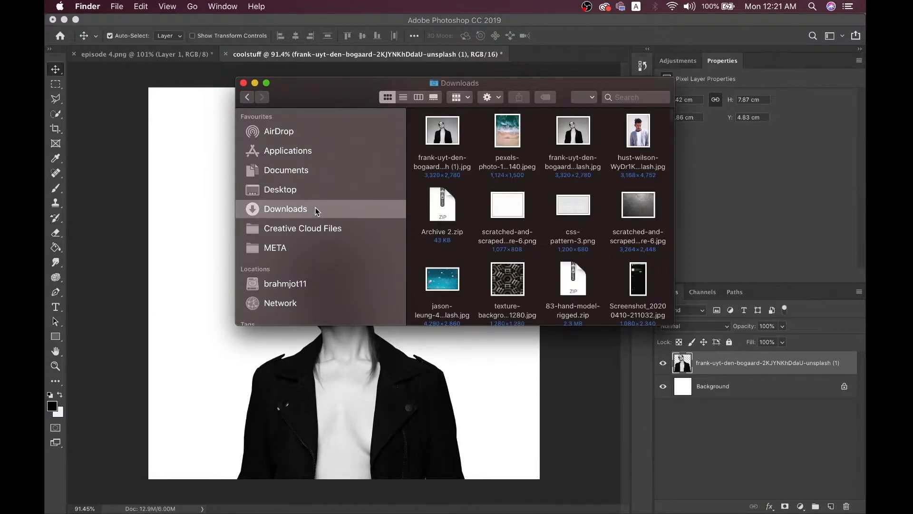
pyautogui.click(502, 133)
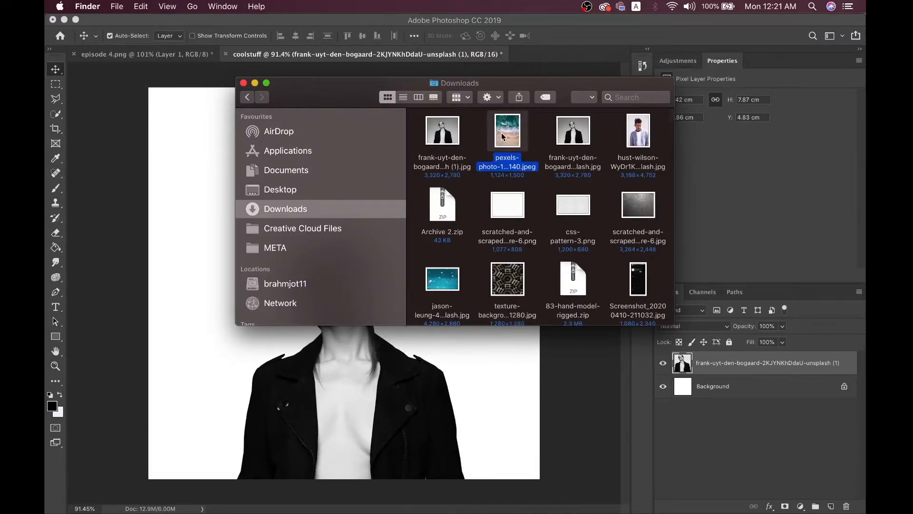
pyautogui.rightClick(502, 133)
pyautogui.click(477, 143)
pyautogui.moveTo(506, 126); pyautogui.dragTo(336, 381)
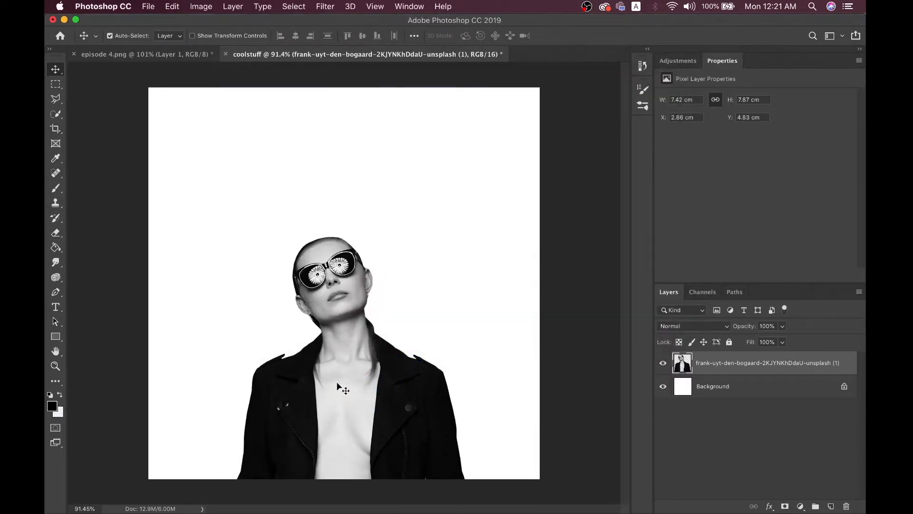
# Commit the placed beach photo, glance at the Stylize filters, then delete the layer
pyautogui.press('Return')
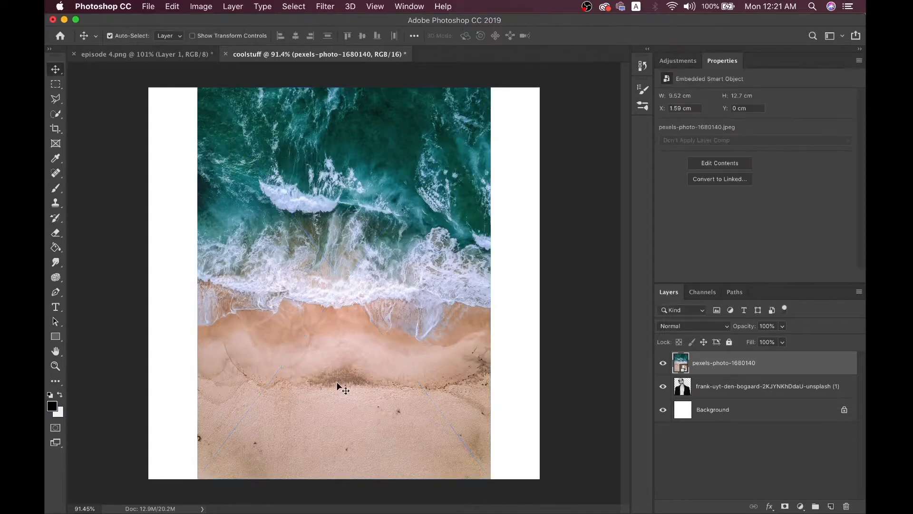
pyautogui.click(320, 6)
pyautogui.moveTo(385, 219)
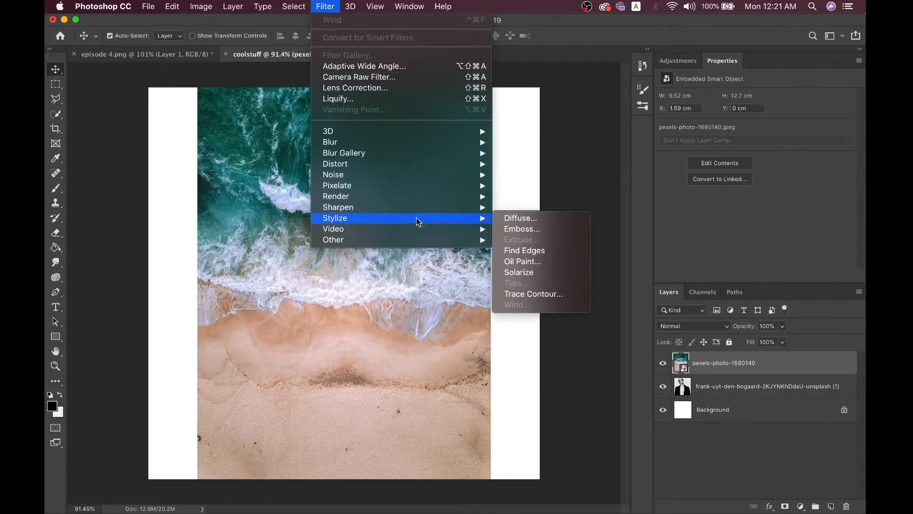
pyautogui.click(518, 350)
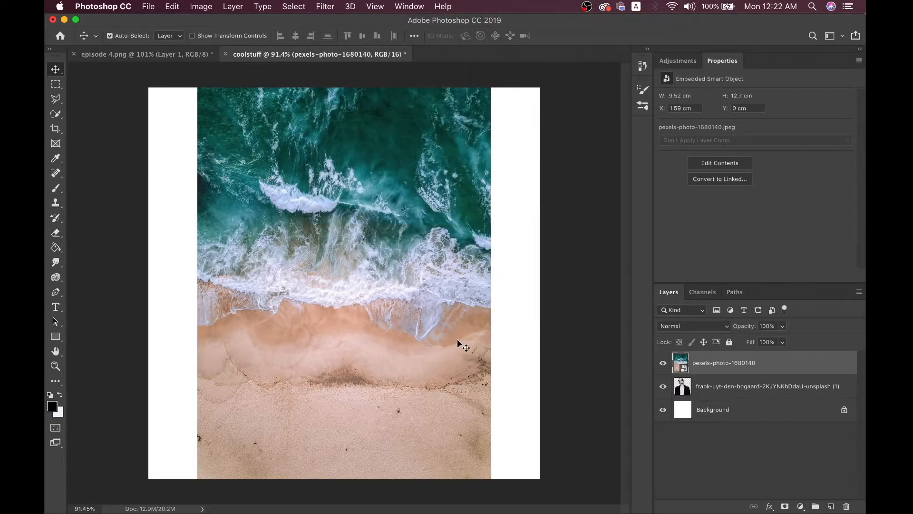
pyautogui.press('BackSpace')
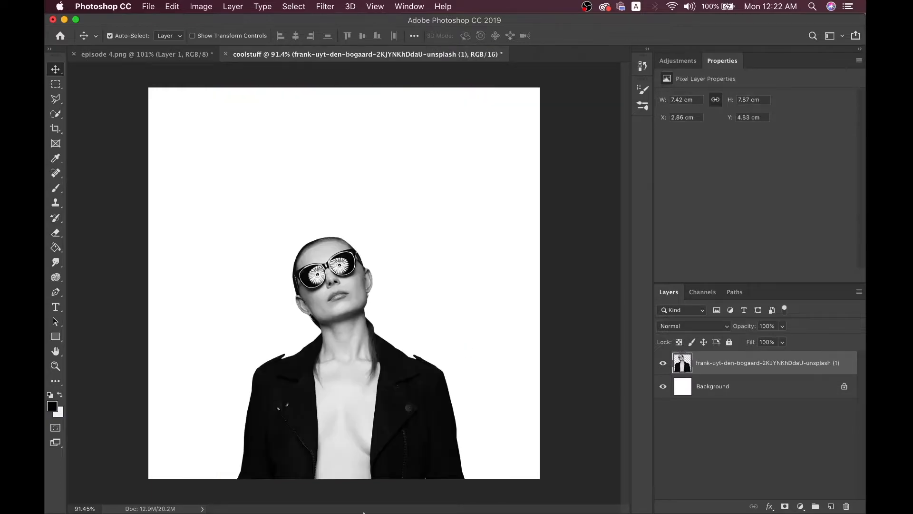
# Open the beach photo from Downloads with Adobe Photoshop CC 2019 as its own document
pyautogui.click(200, 499)
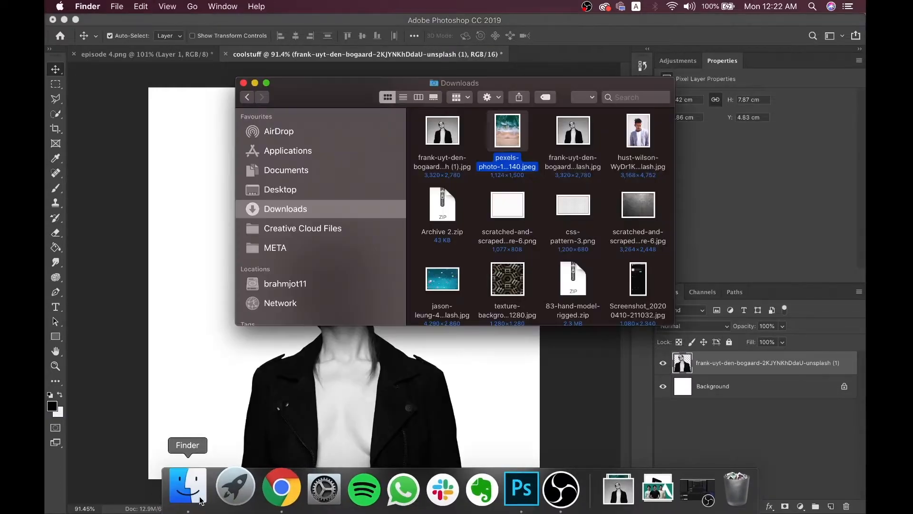
pyautogui.rightClick(507, 128)
pyautogui.moveTo(632, 145)
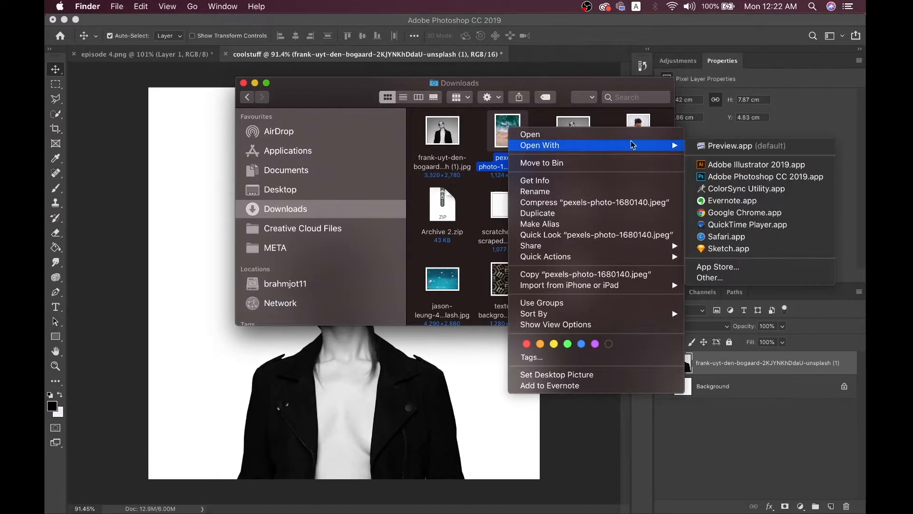
pyautogui.click(722, 179)
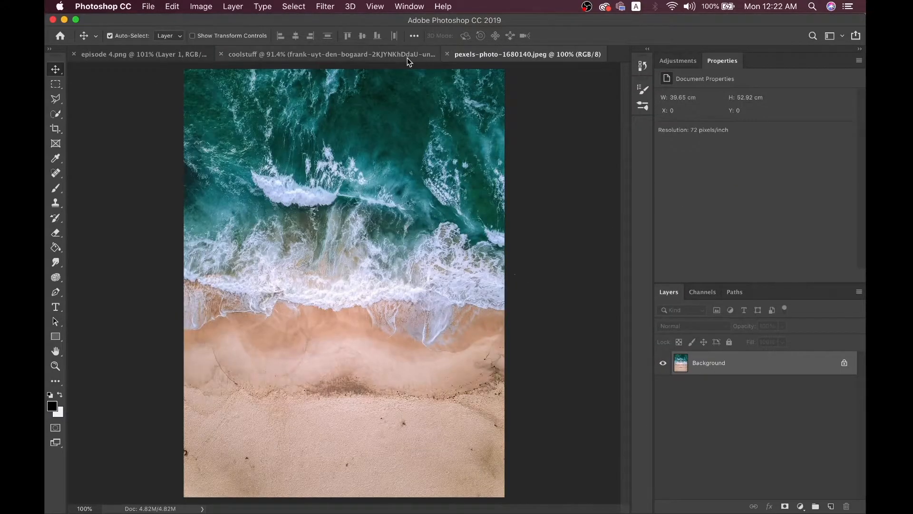
# Turn the pexels-photo-1680140 beach document 90° counter-clockwise via Image Rotation
pyautogui.click(408, 58)
pyautogui.click(511, 54)
pyautogui.click(195, 5)
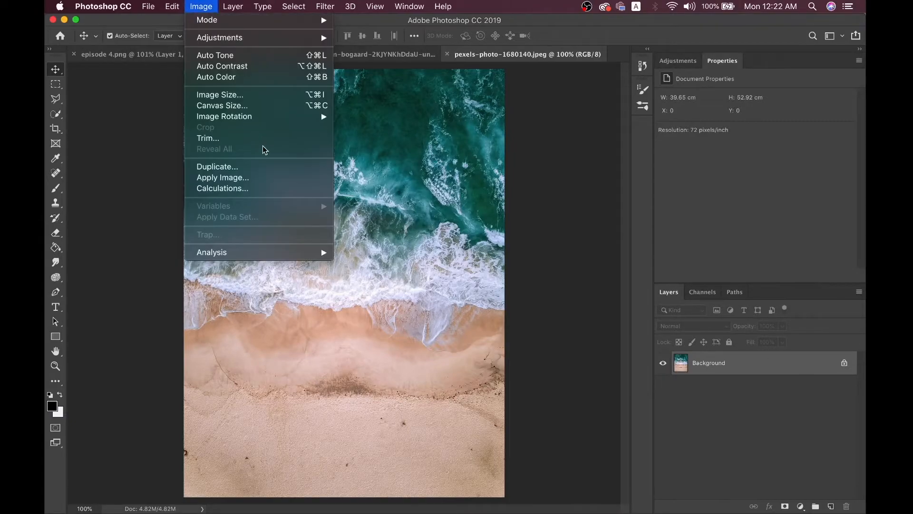
pyautogui.moveTo(264, 116)
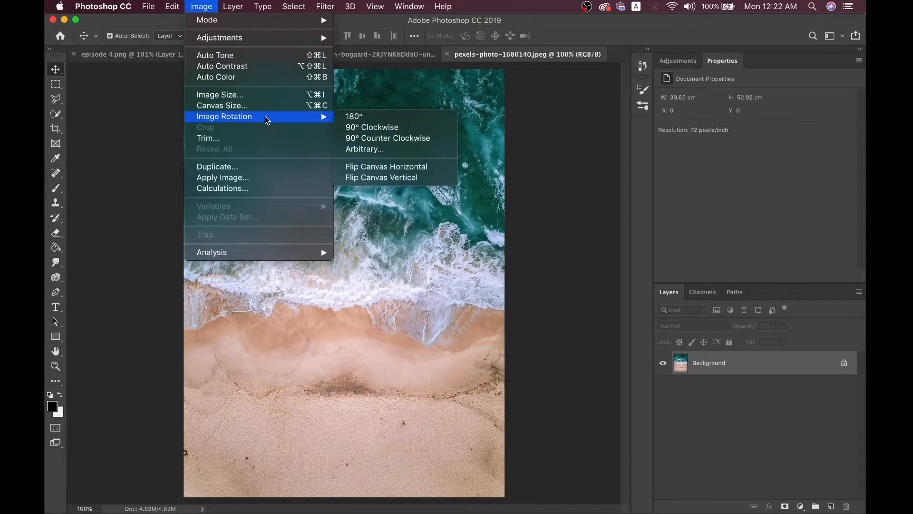
pyautogui.click(391, 138)
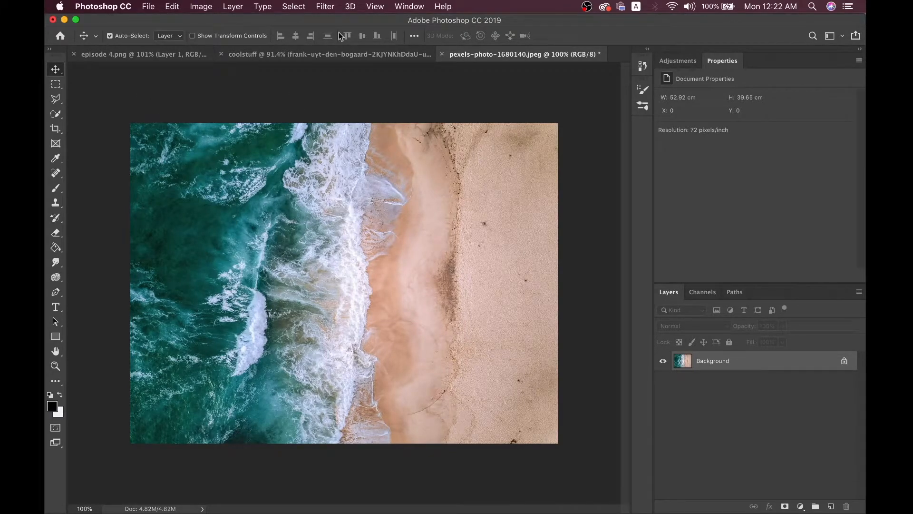
# Apply the Wind filter with Stagger method From the Left, previewing at 300%
pyautogui.click(328, 3)
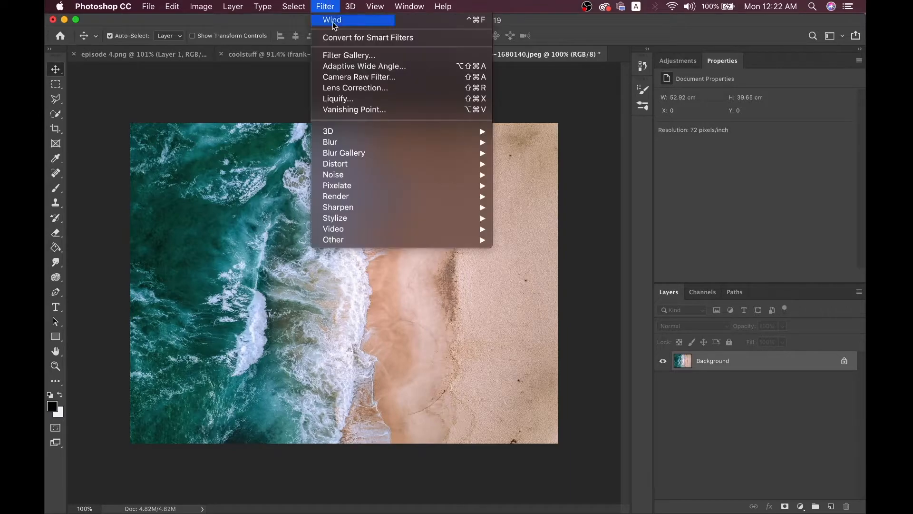
pyautogui.moveTo(351, 218)
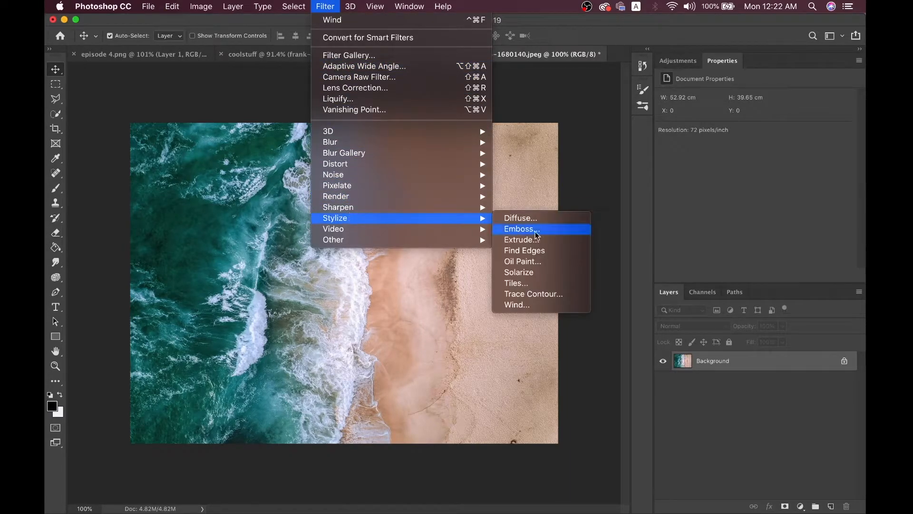
pyautogui.click(519, 307)
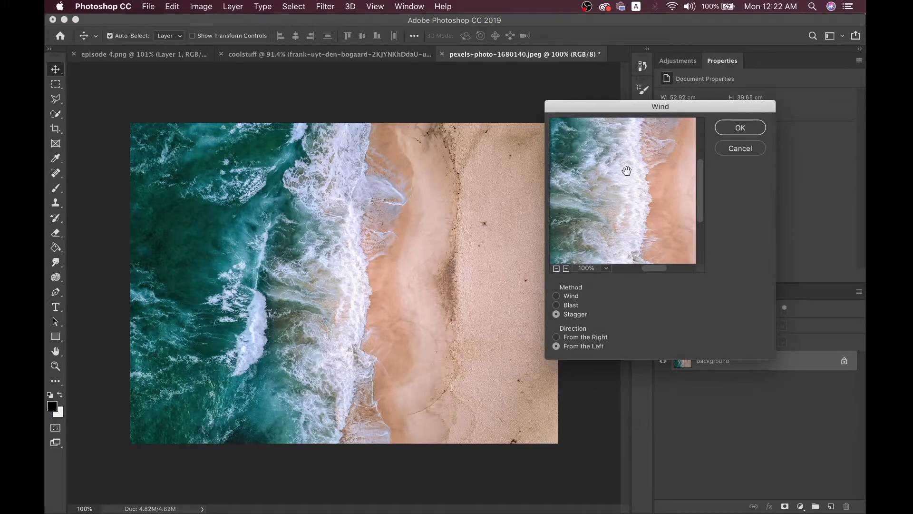
pyautogui.click(567, 269)
pyautogui.click(566, 269)
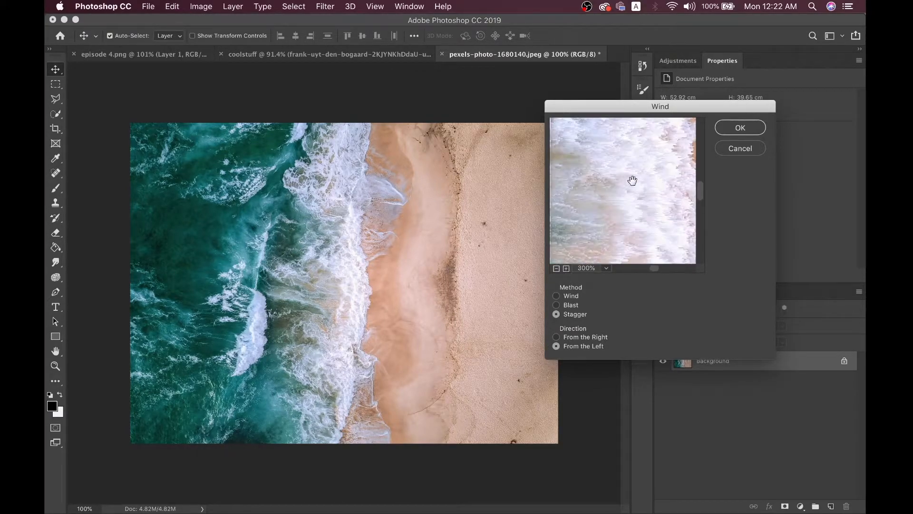
pyautogui.moveTo(646, 171); pyautogui.dragTo(653, 219)
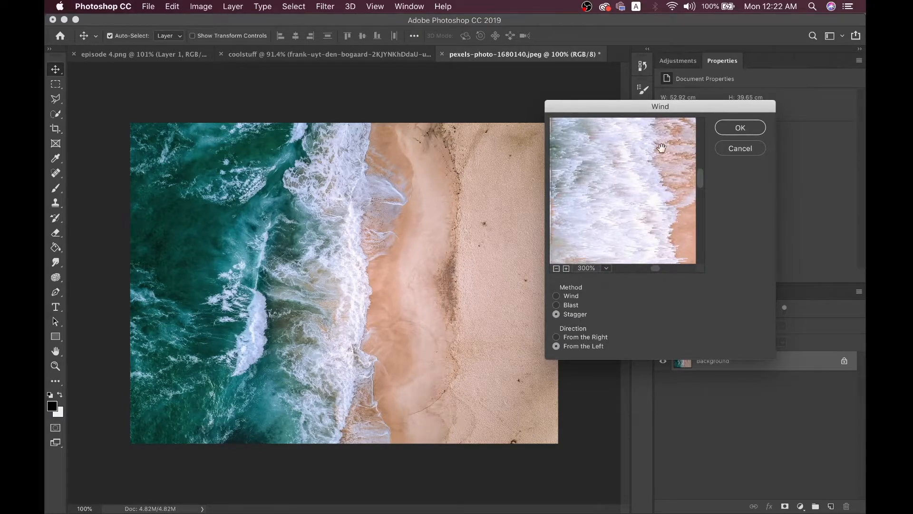
pyautogui.click(740, 127)
# Reapply the Wind filter several more times to lengthen the horizontal streaks
pyautogui.scroll(5, 347, 284)
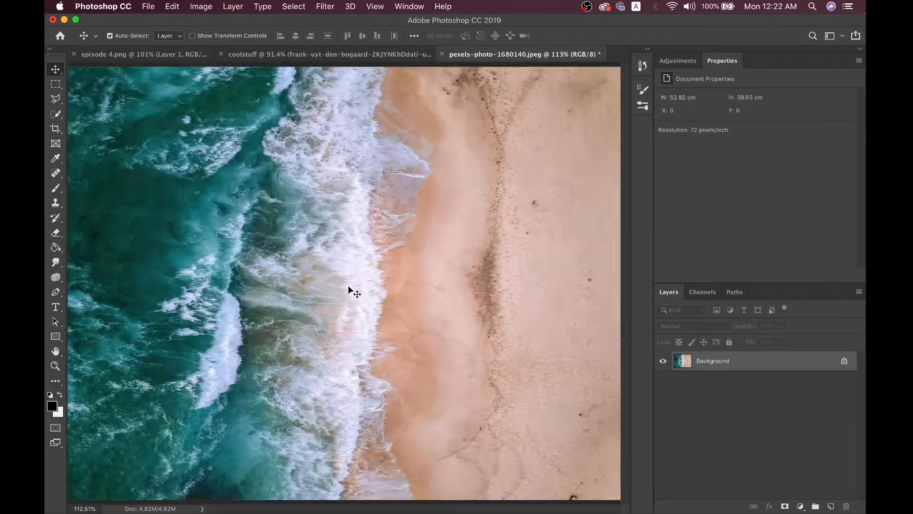
pyautogui.scroll(3, 347, 288)
pyautogui.scroll(-8, 347, 288)
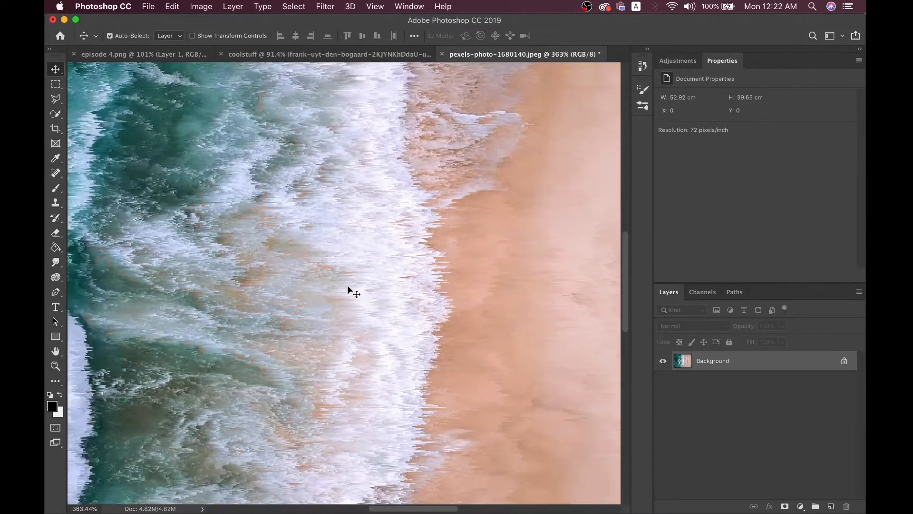
pyautogui.scroll(1, 347, 286)
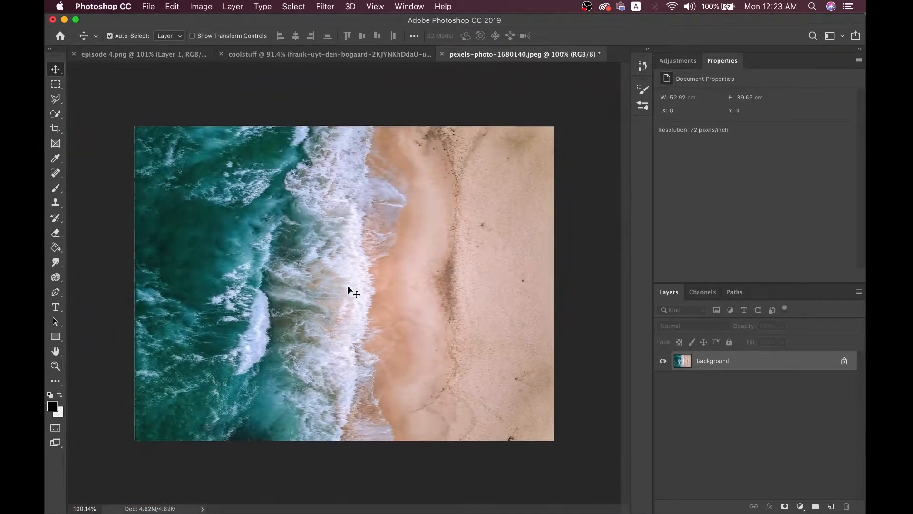
pyautogui.click(325, 6)
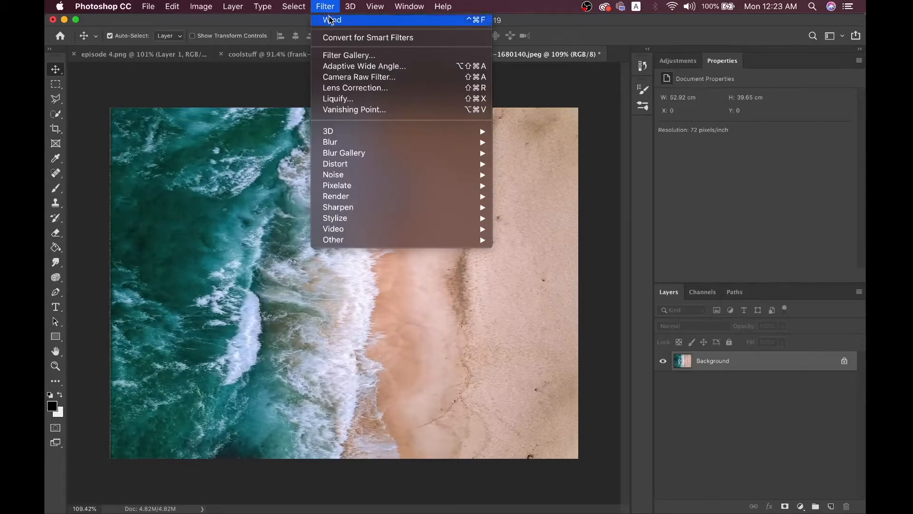
pyautogui.click(330, 20)
pyautogui.click(327, 6)
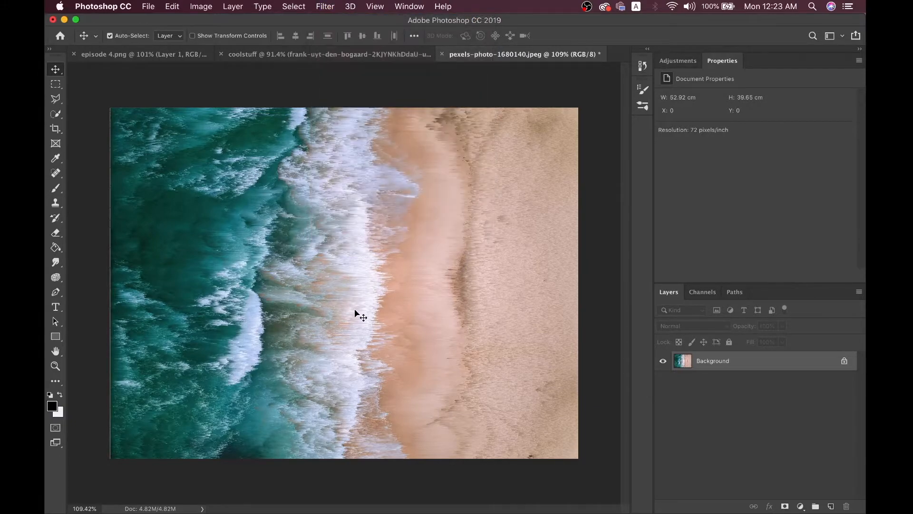
pyautogui.press('super+f')
pyautogui.press('super+f')
pyautogui.press('super+f')
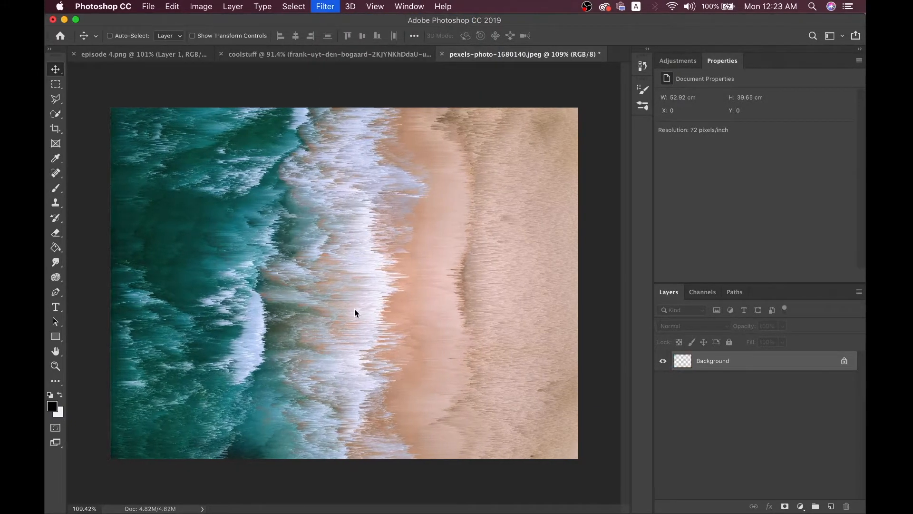
pyautogui.press('super+f')
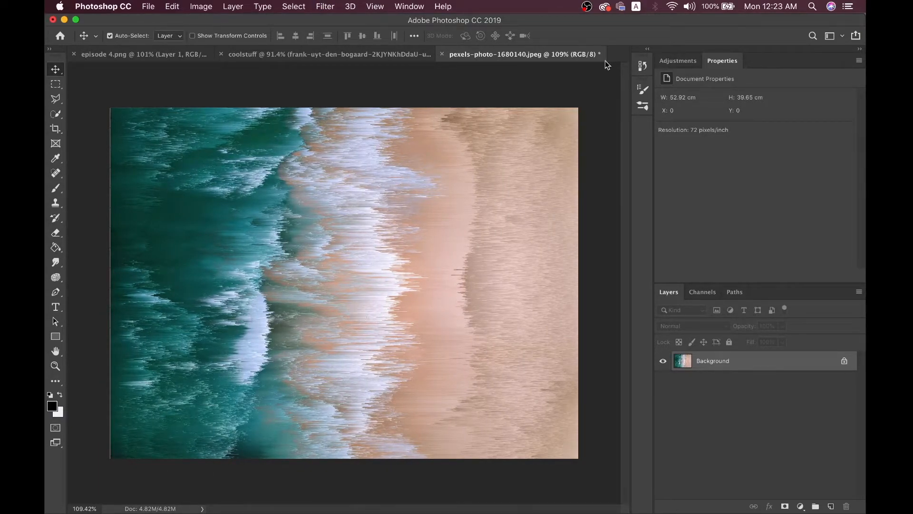
# Unlock the streaked beach Background, copy it, and paste it into coolstuff as a new layer
pyautogui.click(844, 362)
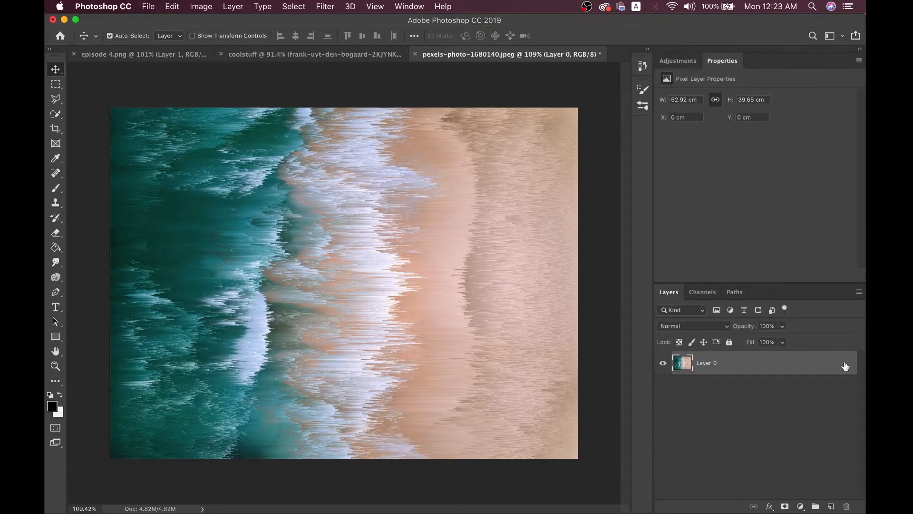
pyautogui.click(328, 6)
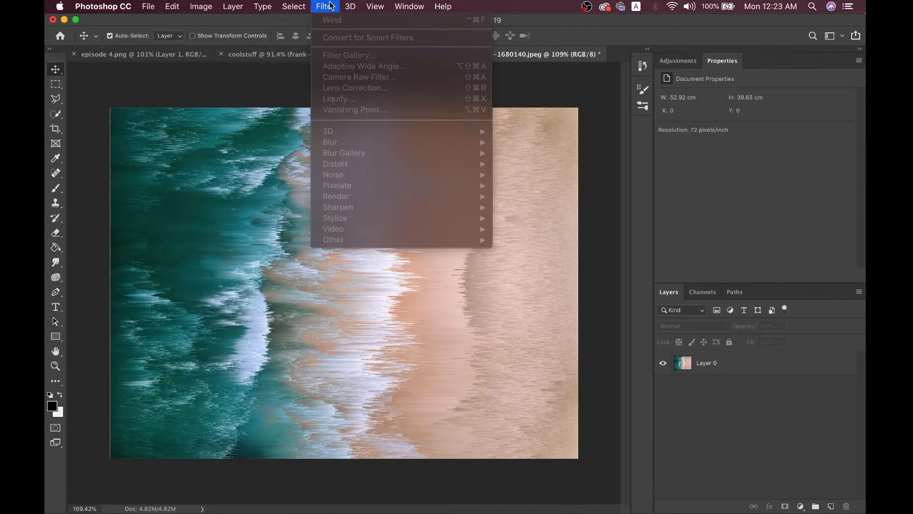
pyautogui.moveTo(351, 6)
pyautogui.click(826, 440)
pyautogui.click(727, 365)
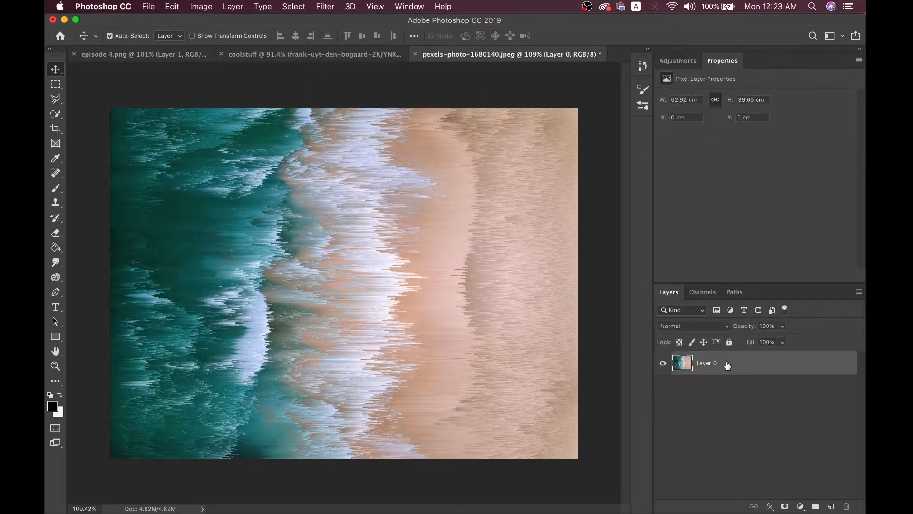
pyautogui.press('super+c')
pyautogui.click(293, 56)
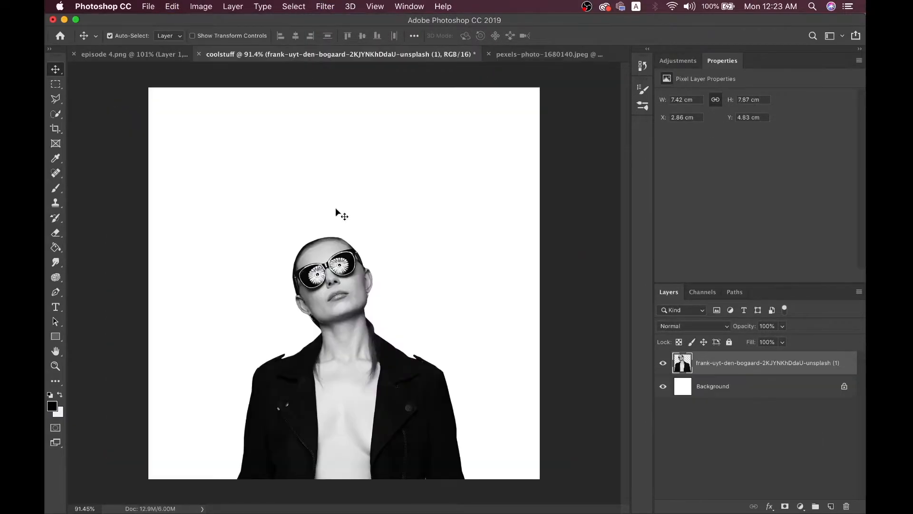
pyautogui.scroll(-2, 377, 322)
pyautogui.press('super+v')
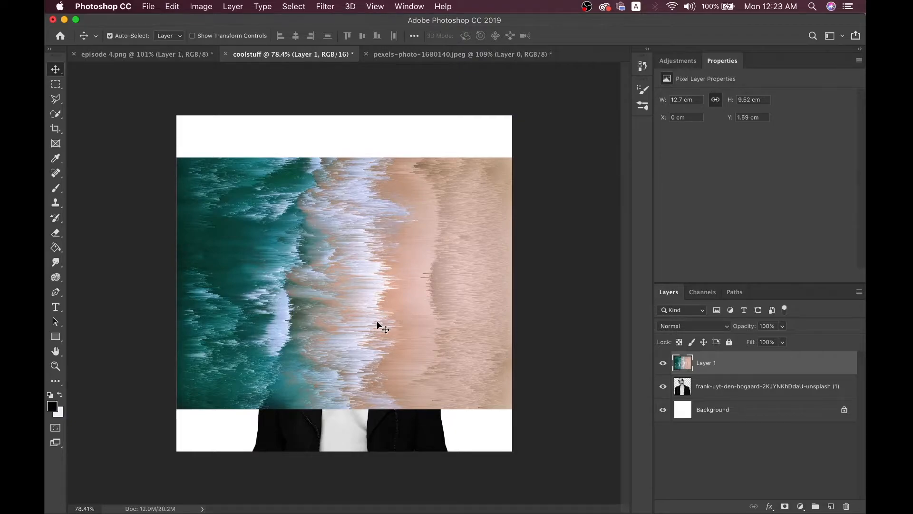
# Rotate the pasted beach layer 90° clockwise and flip it vertically, then view episode 4.png
pyautogui.press('super+t')
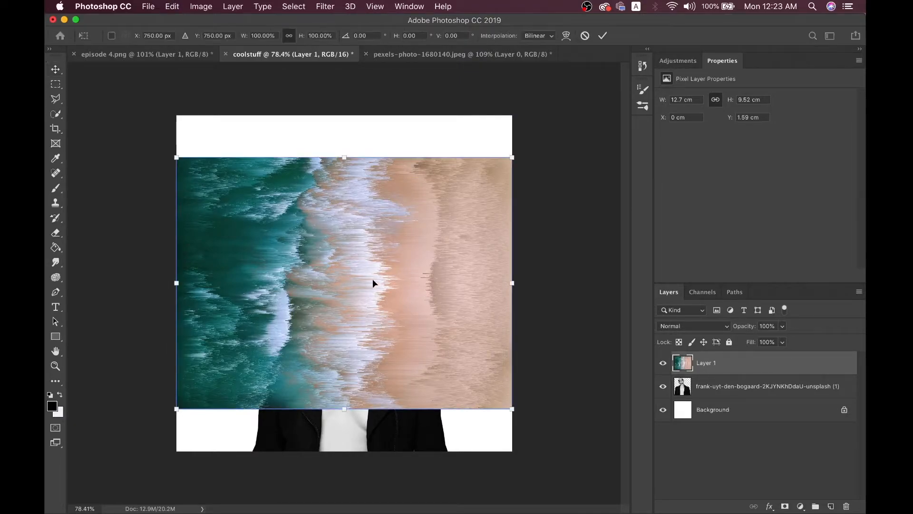
pyautogui.rightClick(372, 277)
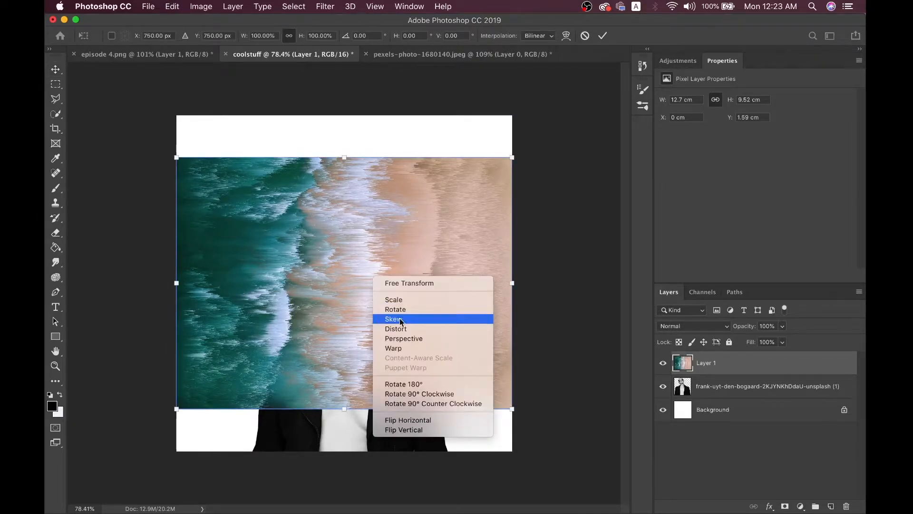
pyautogui.click(420, 395)
pyautogui.rightClick(347, 252)
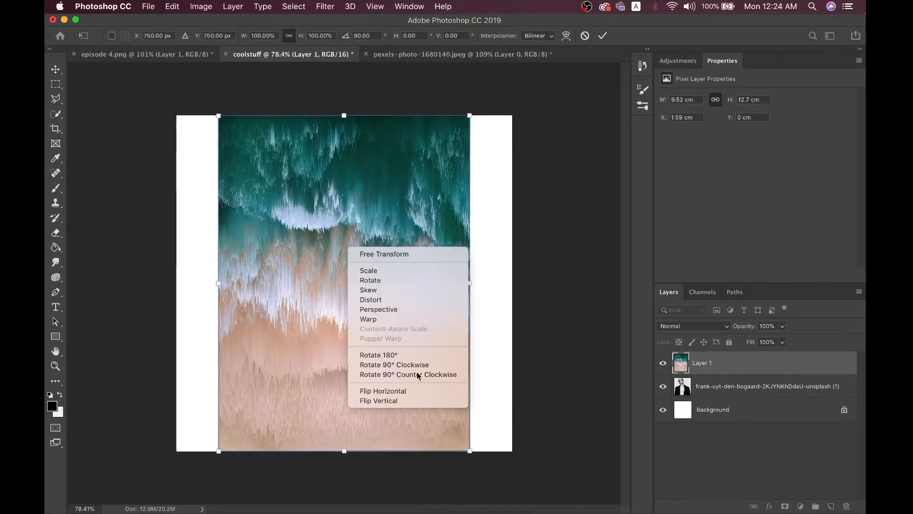
pyautogui.click(429, 401)
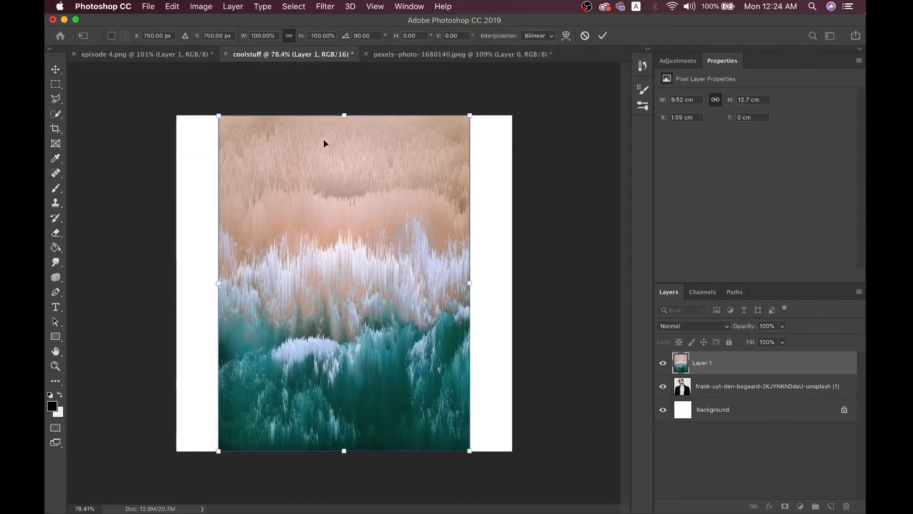
pyautogui.press('Return')
pyautogui.click(192, 53)
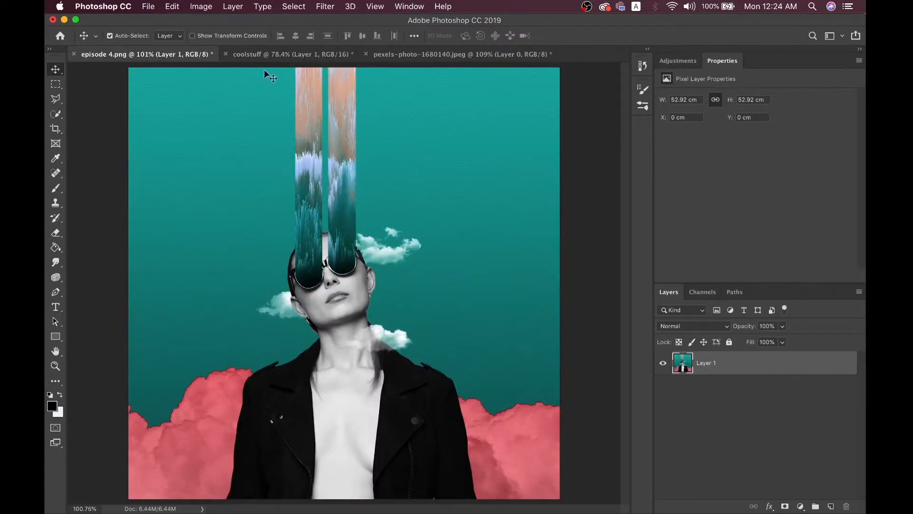
# Back in coolstuff, mask the beach layer, paint trial black dabs, then undo them
pyautogui.click(290, 55)
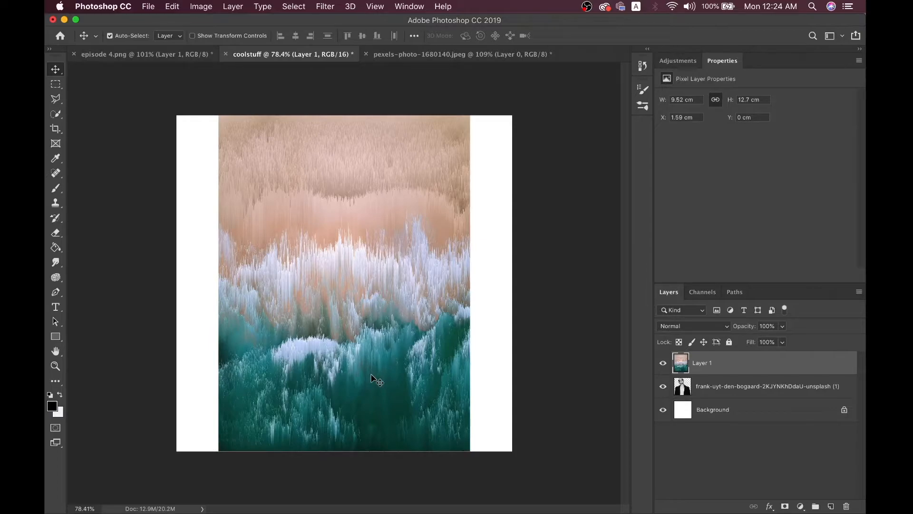
pyautogui.scroll(2, 438, 407)
pyautogui.scroll(-1, 435, 406)
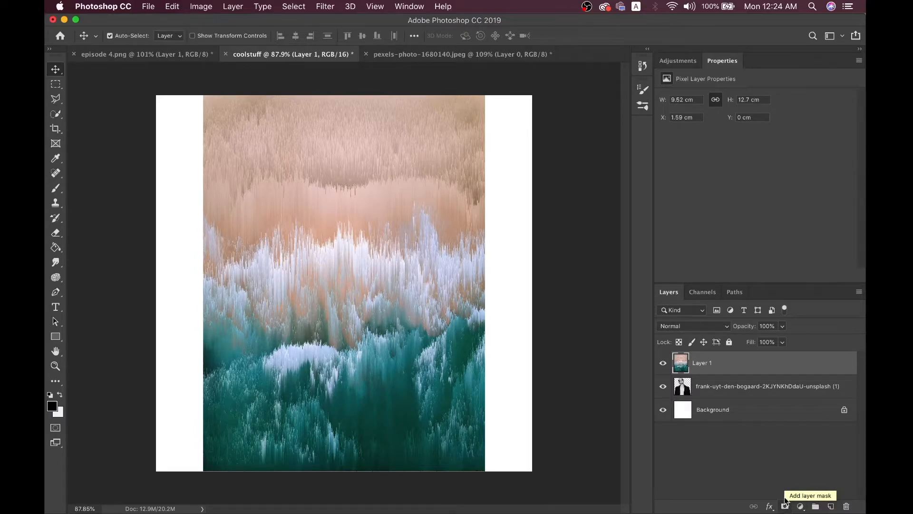
pyautogui.click(786, 507)
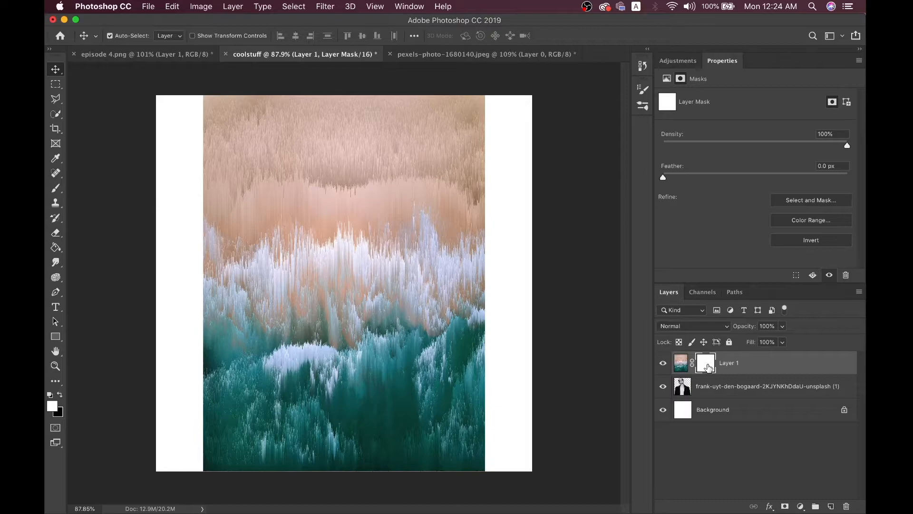
pyautogui.press('b')
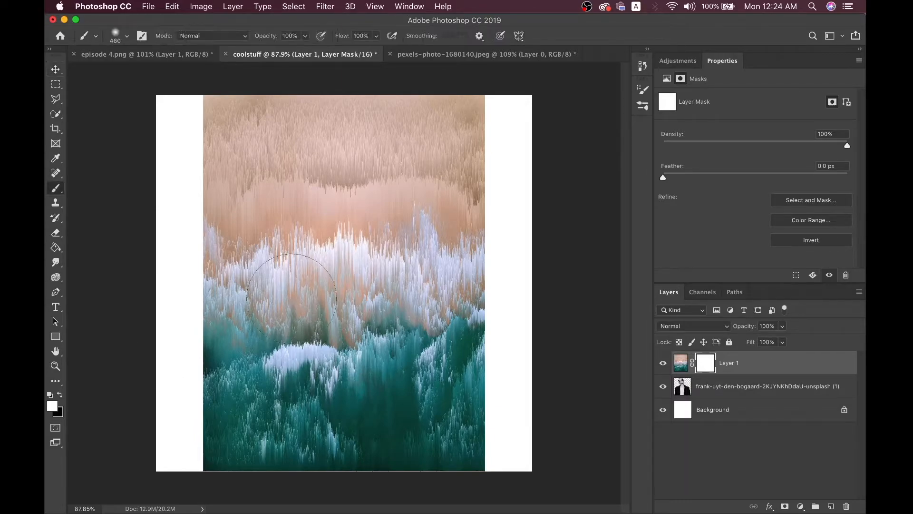
pyautogui.click(60, 396)
pyautogui.click(316, 263)
pyautogui.click(373, 278)
pyautogui.click(419, 281)
pyautogui.press('super+z')
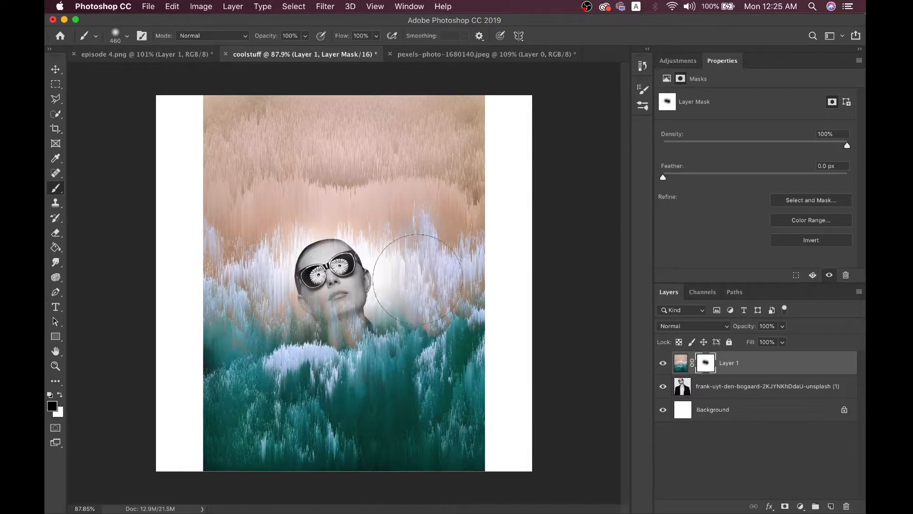
pyautogui.press('super+z')
pyautogui.press('super+z')
# Set a hard 114 px brush, paint a face-revealing stroke, undo it, and clear the mask
pyautogui.rightClick(363, 245)
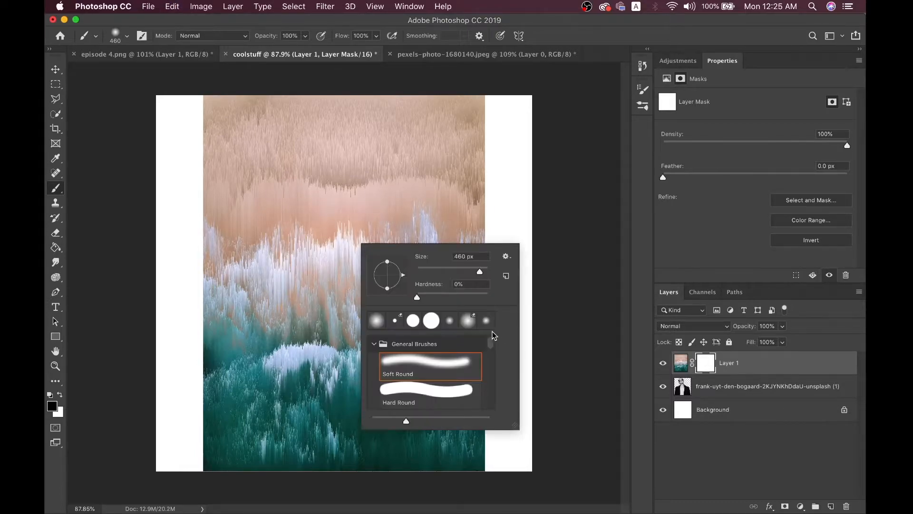
pyautogui.moveTo(461, 295); pyautogui.dragTo(456, 271)
pyautogui.moveTo(468, 208)
pyautogui.mouseDown()
pyautogui.moveTo(289, 298)
pyautogui.moveTo(406, 308)
pyautogui.moveTo(384, 287)
pyautogui.moveTo(409, 283)
pyautogui.mouseUp()
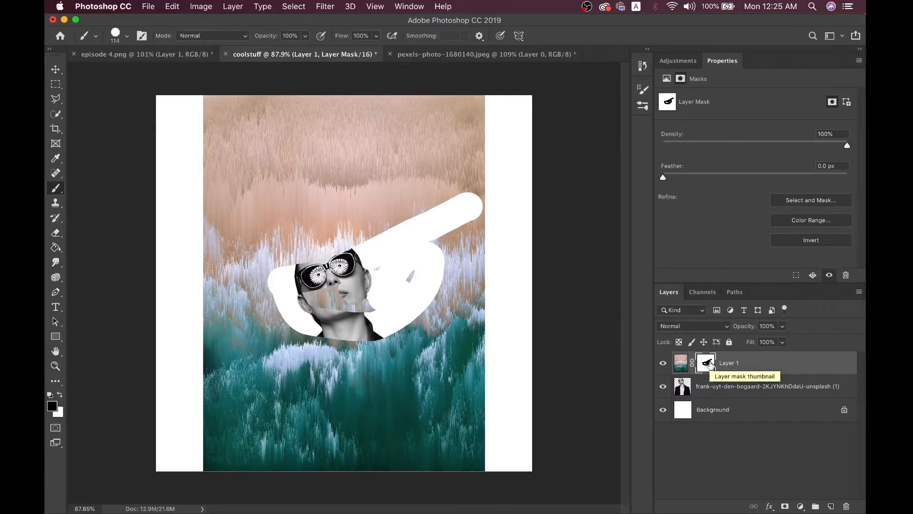
pyautogui.press('super+z')
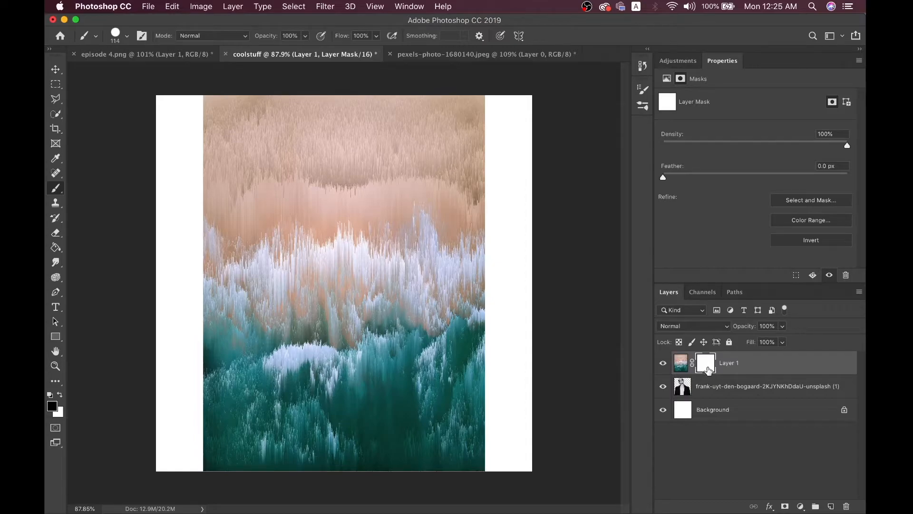
pyautogui.press('BackSpace')
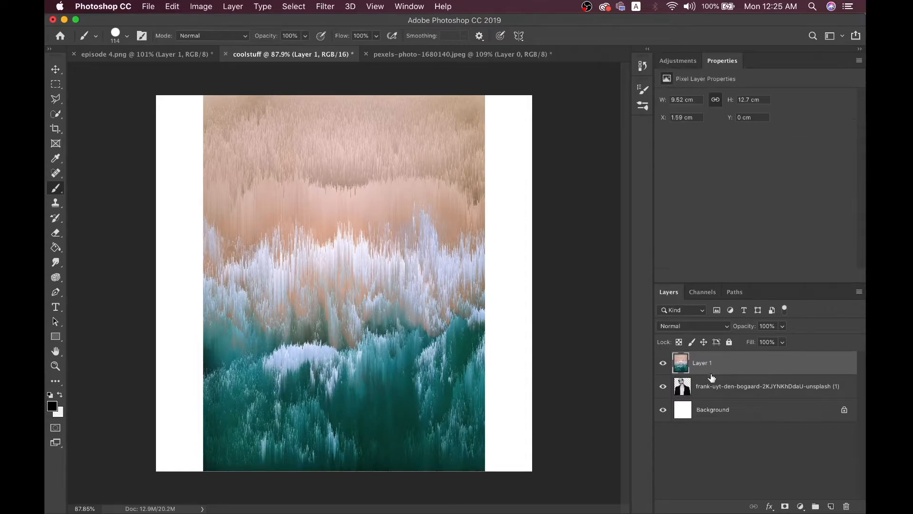
# Add a hide-all mask to Layer 1 and set a white brush at 45 px
pyautogui.keyDown('alt'); pyautogui.click(785, 507); pyautogui.keyUp('alt')
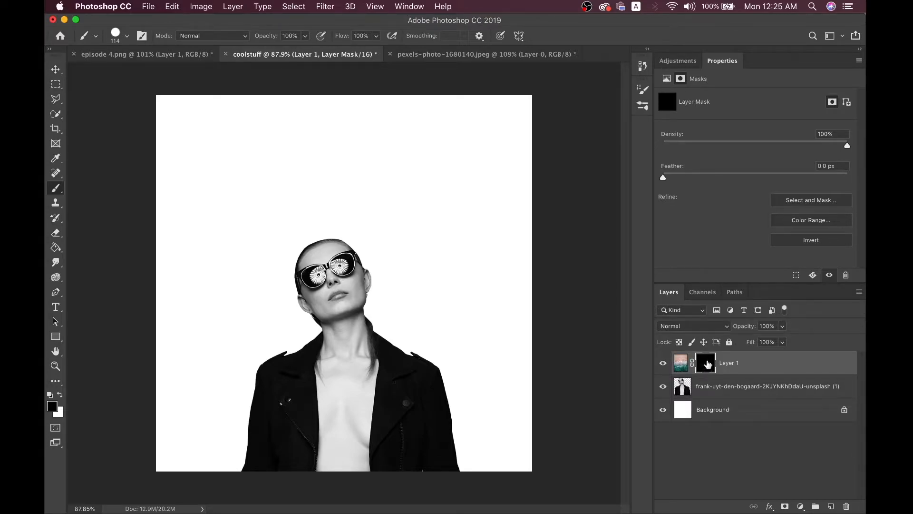
pyautogui.click(60, 395)
pyautogui.scroll(3, 323, 255)
pyautogui.scroll(4, 309, 246)
pyautogui.press('[')
pyautogui.press('[')
pyautogui.press('[')
pyautogui.press('[')
pyautogui.press('[')
pyautogui.press('[')
pyautogui.press('[')
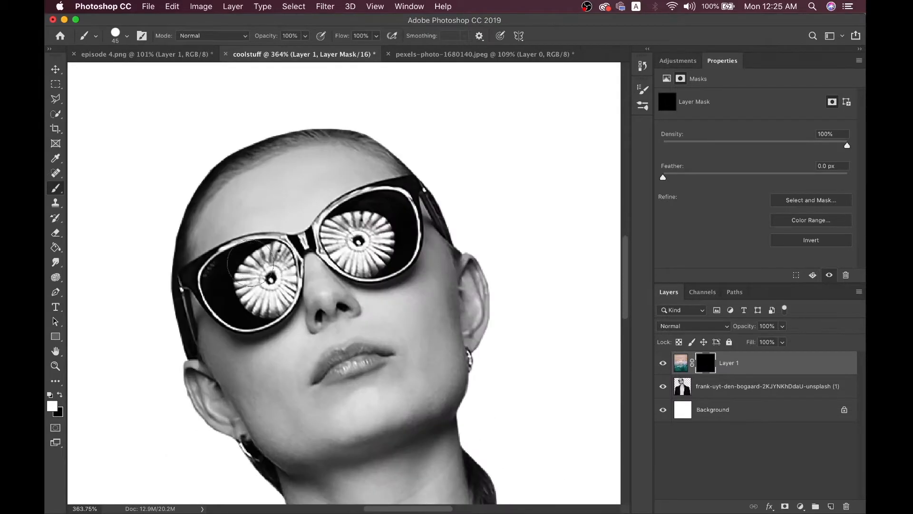
# Paint white on the mask to reveal the glitch texture in both lenses
pyautogui.moveTo(249, 279)
pyautogui.mouseDown()
pyautogui.moveTo(246, 271)
pyautogui.moveTo(250, 284)
pyautogui.moveTo(238, 284)
pyautogui.moveTo(241, 266)
pyautogui.moveTo(257, 275)
pyautogui.moveTo(242, 286)
pyautogui.moveTo(225, 278)
pyautogui.moveTo(234, 271)
pyautogui.mouseUp()
pyautogui.hscroll(-2, 235, 270)
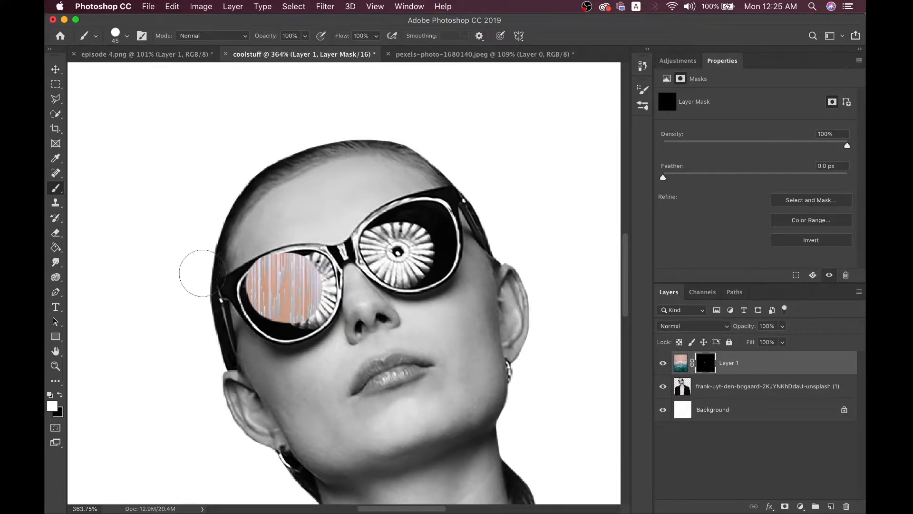
pyautogui.scroll(3, 267, 289)
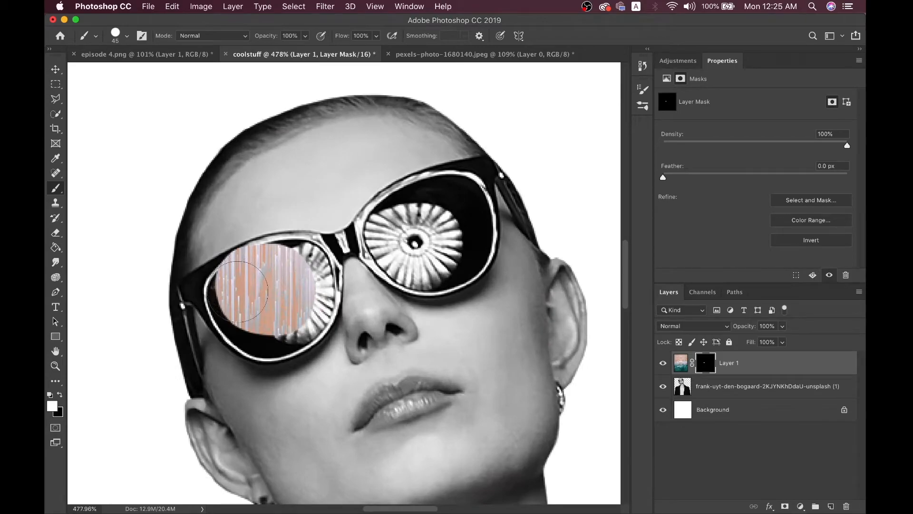
pyautogui.moveTo(242, 292)
pyautogui.mouseDown()
pyautogui.moveTo(237, 275)
pyautogui.moveTo(237, 309)
pyautogui.moveTo(240, 286)
pyautogui.moveTo(244, 311)
pyautogui.moveTo(262, 323)
pyautogui.moveTo(247, 297)
pyautogui.moveTo(269, 336)
pyautogui.moveTo(261, 327)
pyautogui.moveTo(285, 317)
pyautogui.moveTo(271, 342)
pyautogui.moveTo(257, 324)
pyautogui.moveTo(306, 323)
pyautogui.moveTo(294, 309)
pyautogui.moveTo(317, 314)
pyautogui.moveTo(299, 310)
pyautogui.moveTo(304, 278)
pyautogui.mouseUp()
pyautogui.moveTo(395, 234)
pyautogui.mouseDown()
pyautogui.moveTo(411, 257)
pyautogui.moveTo(433, 259)
pyautogui.moveTo(469, 240)
pyautogui.moveTo(452, 220)
pyautogui.moveTo(459, 202)
pyautogui.moveTo(417, 220)
pyautogui.mouseUp()
# Undo a stray glitch band painted beside the glasses
pyautogui.hscroll(-2, 417, 219)
pyautogui.scroll(1, 418, 220)
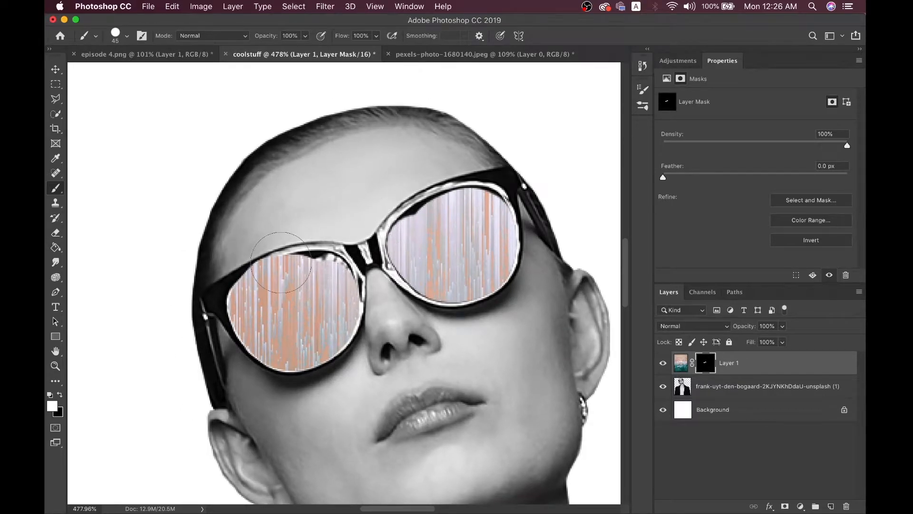
pyautogui.scroll(-5, 285, 273)
pyautogui.scroll(2, 281, 262)
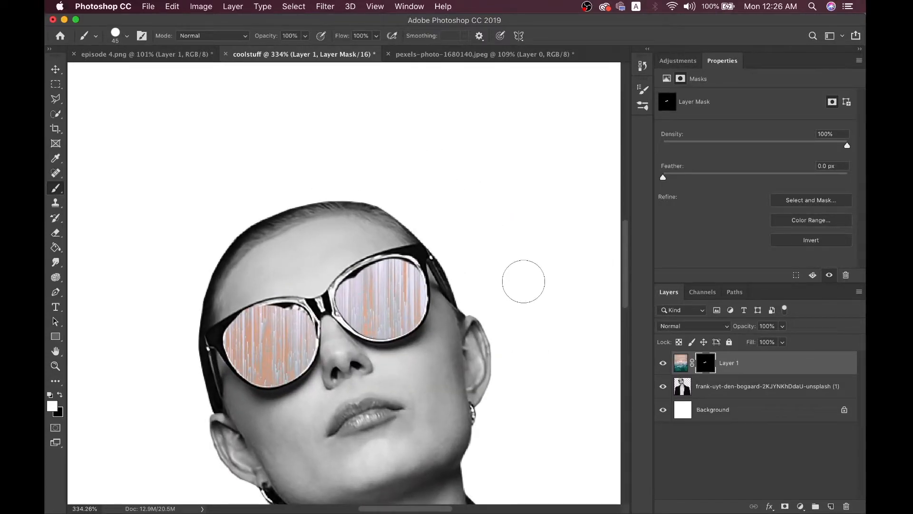
pyautogui.moveTo(523, 281)
pyautogui.mouseDown()
pyautogui.moveTo(526, 174)
pyautogui.moveTo(541, 156)
pyautogui.moveTo(541, 433)
pyautogui.mouseUp()
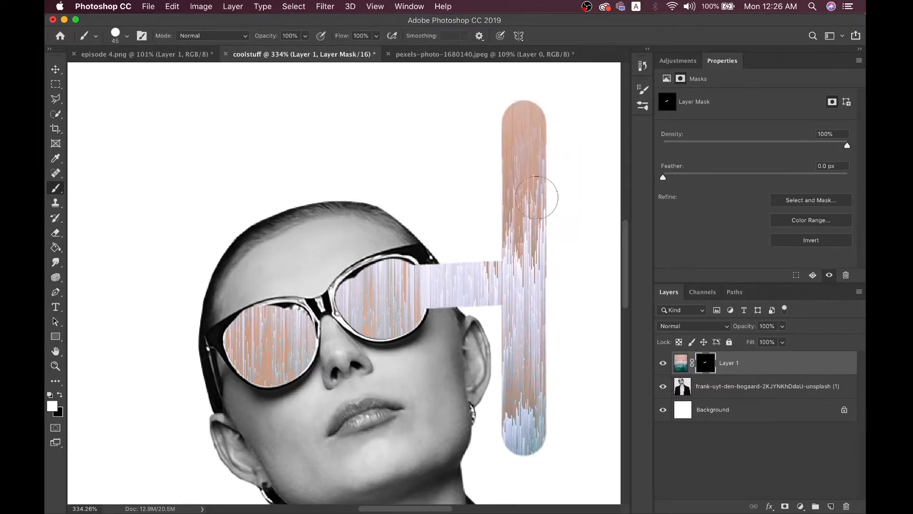
pyautogui.scroll(-2, 542, 418)
pyautogui.press('super+z')
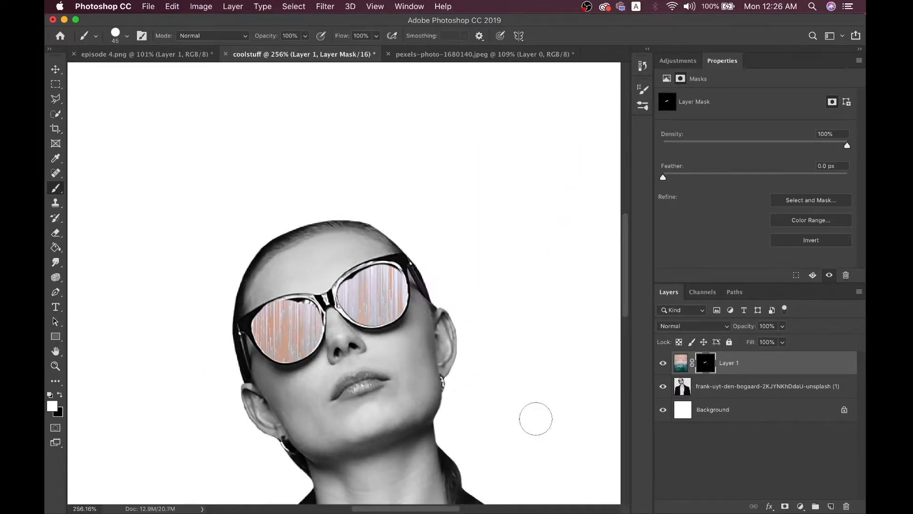
# Compare against the episode 4.png reference, then return to coolstuff
pyautogui.click(147, 53)
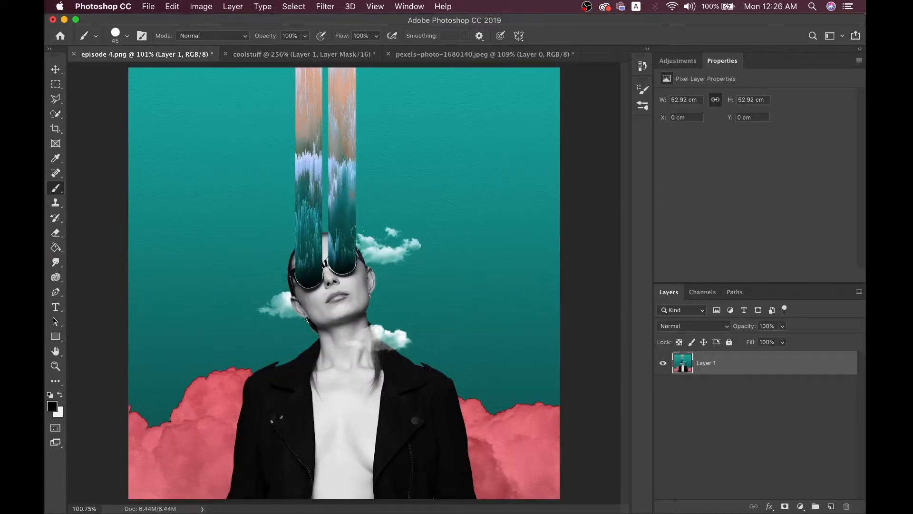
pyautogui.click(302, 54)
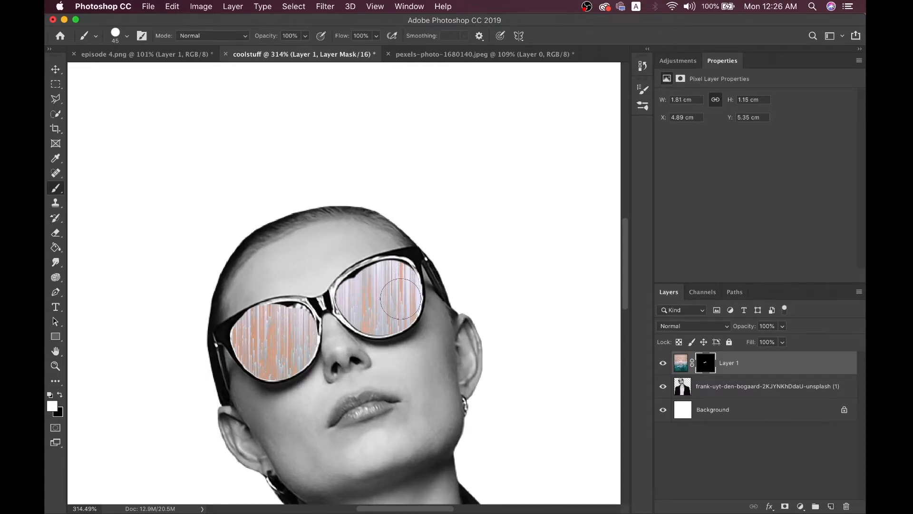
pyautogui.scroll(-10, 401, 297)
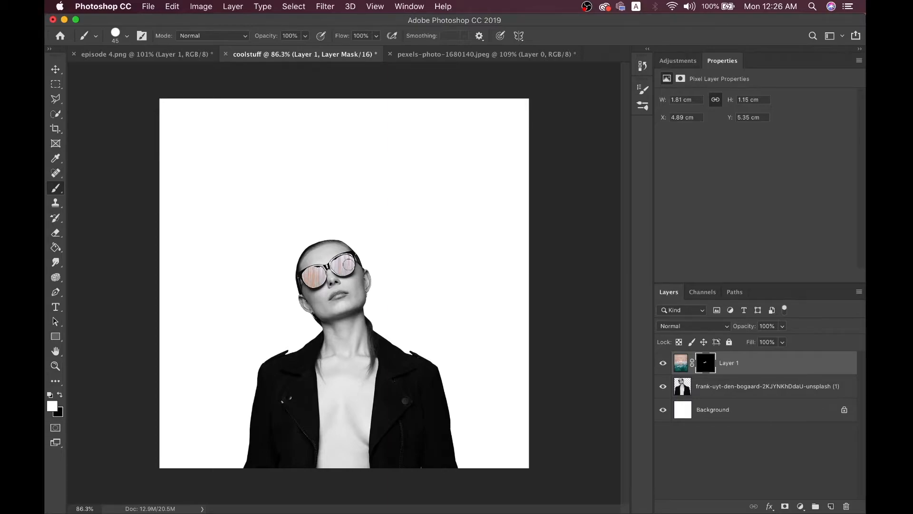
# Paint vertical white mask strokes from the right and left lenses up to the canvas top
pyautogui.moveTo(349, 264); pyautogui.dragTo(348, 86)
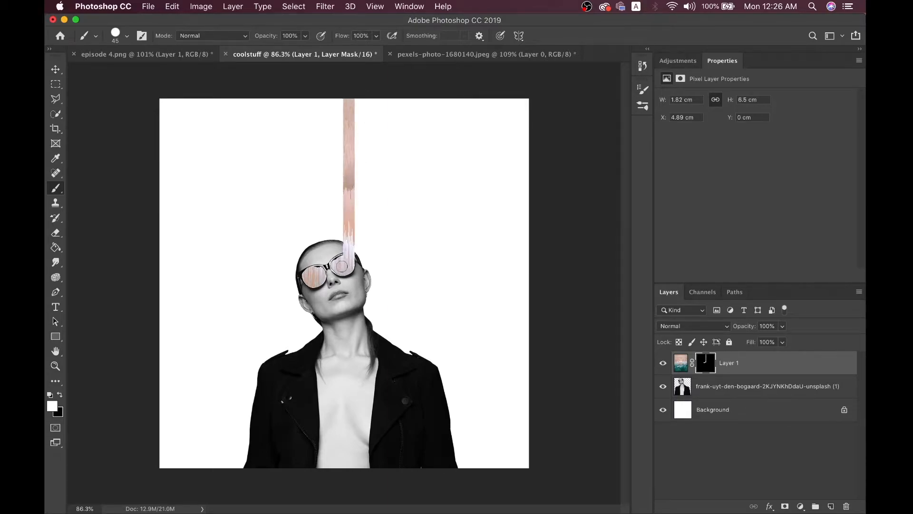
pyautogui.moveTo(337, 264)
pyautogui.mouseDown()
pyautogui.moveTo(333, 103)
pyautogui.moveTo(323, 76)
pyautogui.mouseUp()
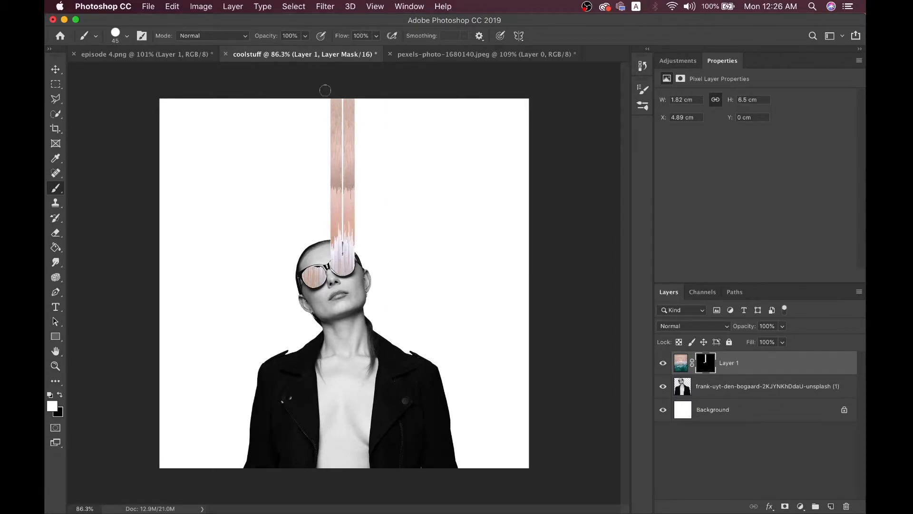
pyautogui.moveTo(344, 261); pyautogui.dragTo(342, 79)
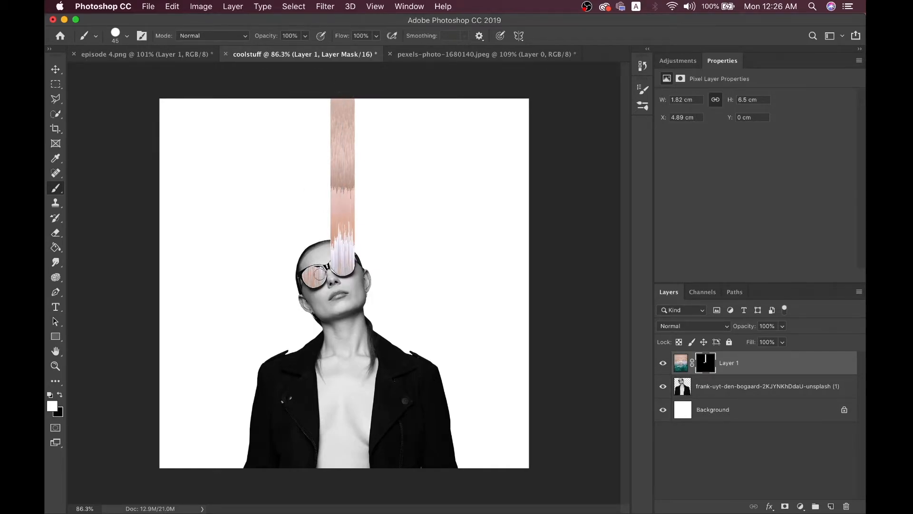
pyautogui.moveTo(320, 274); pyautogui.dragTo(321, 97)
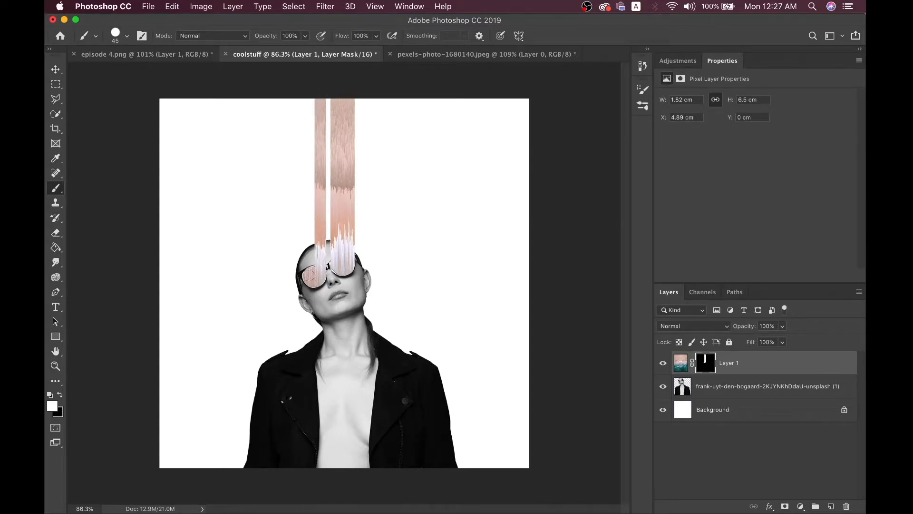
pyautogui.moveTo(308, 272); pyautogui.dragTo(318, 73)
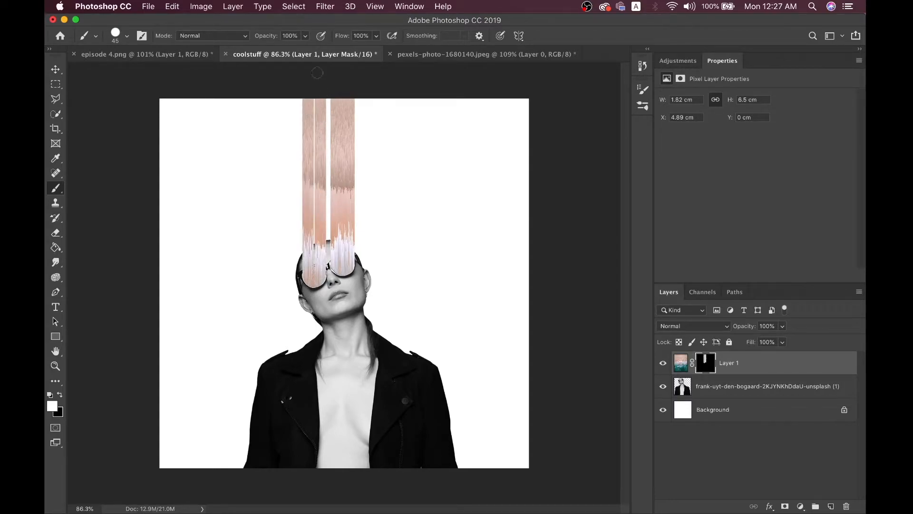
pyautogui.moveTo(314, 275); pyautogui.dragTo(314, 94)
pyautogui.scroll(5, 358, 313)
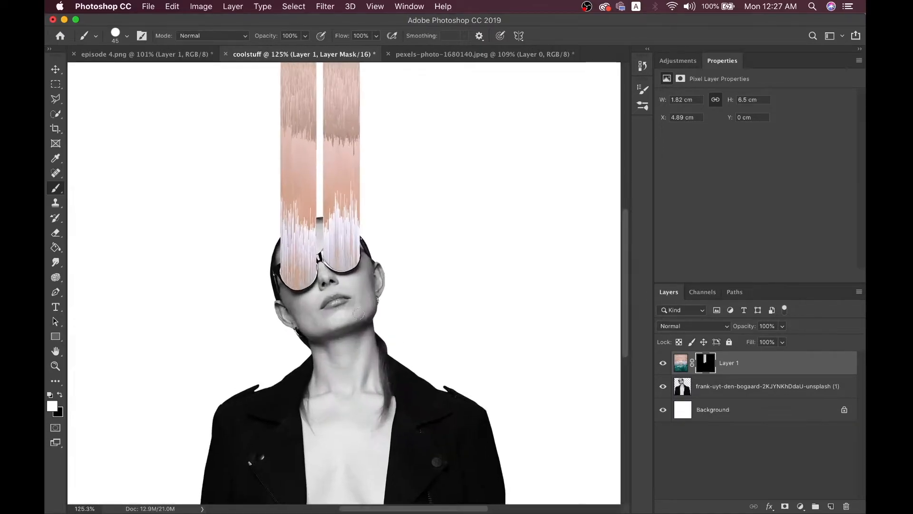
pyautogui.scroll(-3, 361, 310)
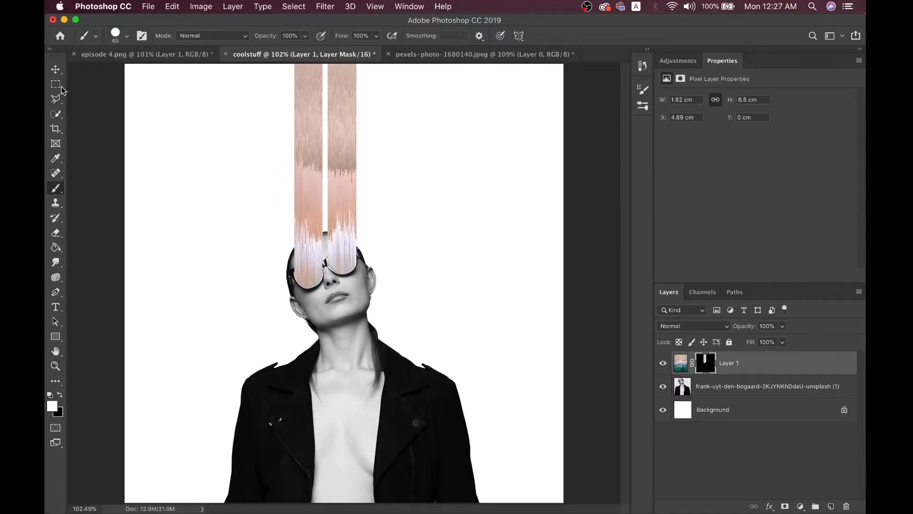
# After checking episode 4.png, unlink Layer 1's image from its mask via the chain icon
pyautogui.click(55, 69)
pyautogui.click(143, 54)
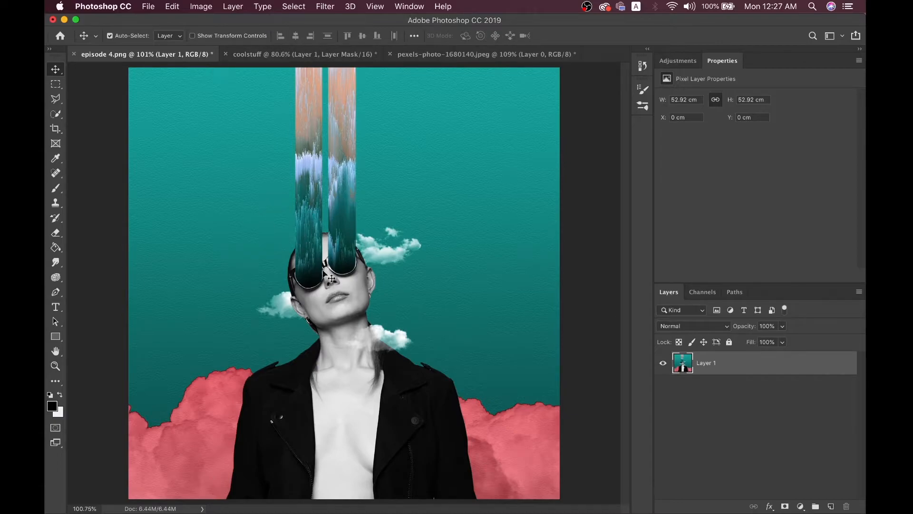
pyautogui.click(270, 54)
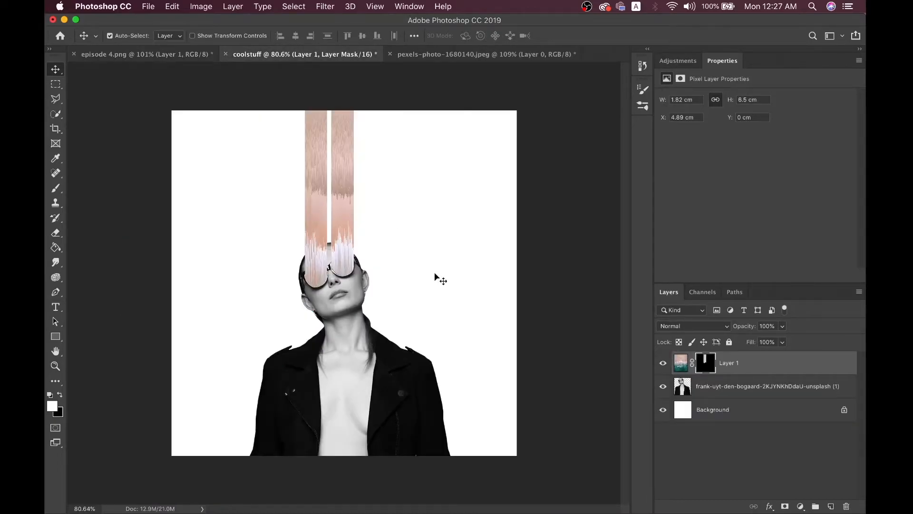
pyautogui.click(692, 364)
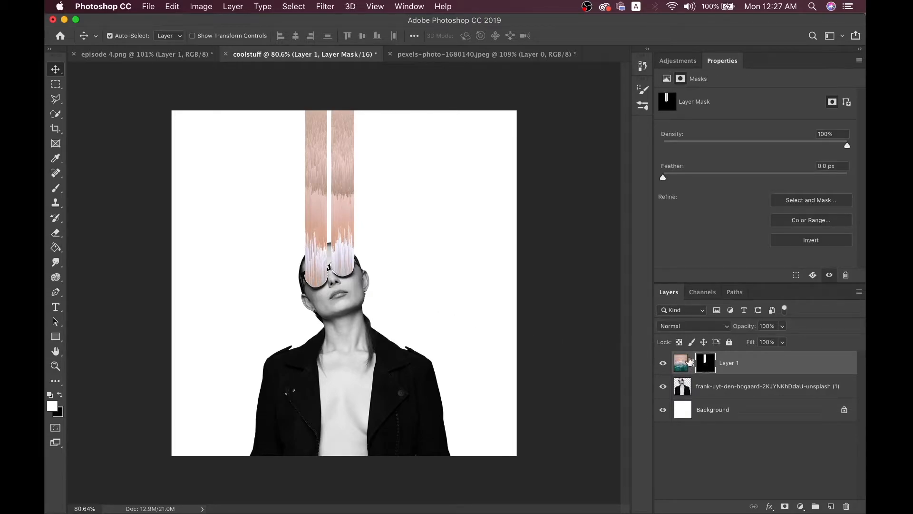
pyautogui.click(693, 366)
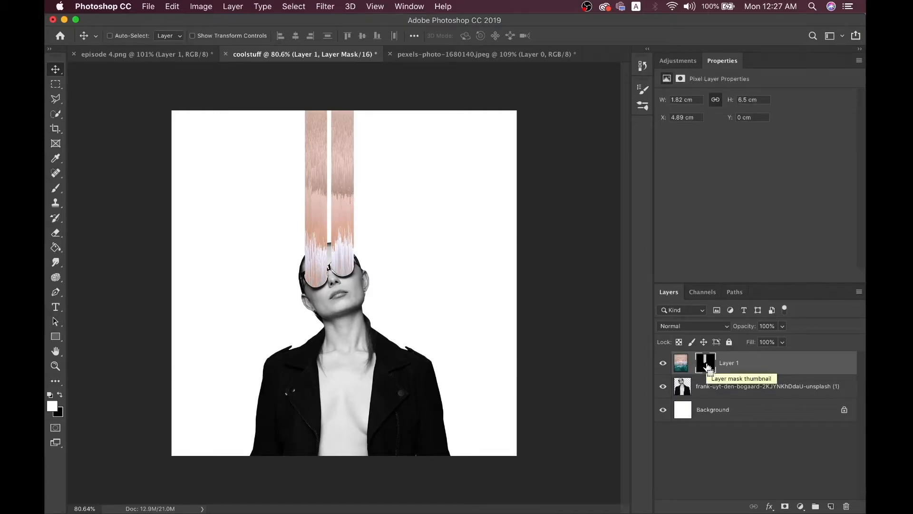
pyautogui.hotkey('ctrl', 't')
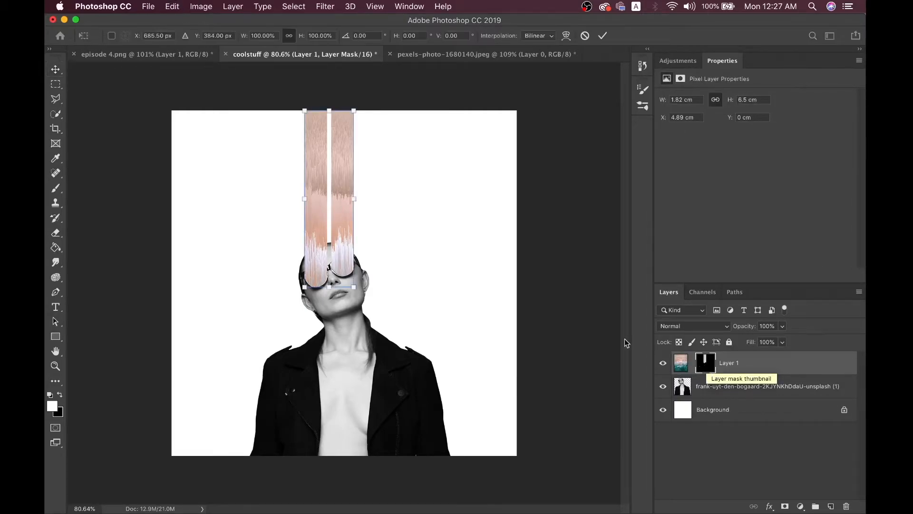
pyautogui.moveTo(333, 223); pyautogui.dragTo(349, 344)
pyautogui.press('super+z')
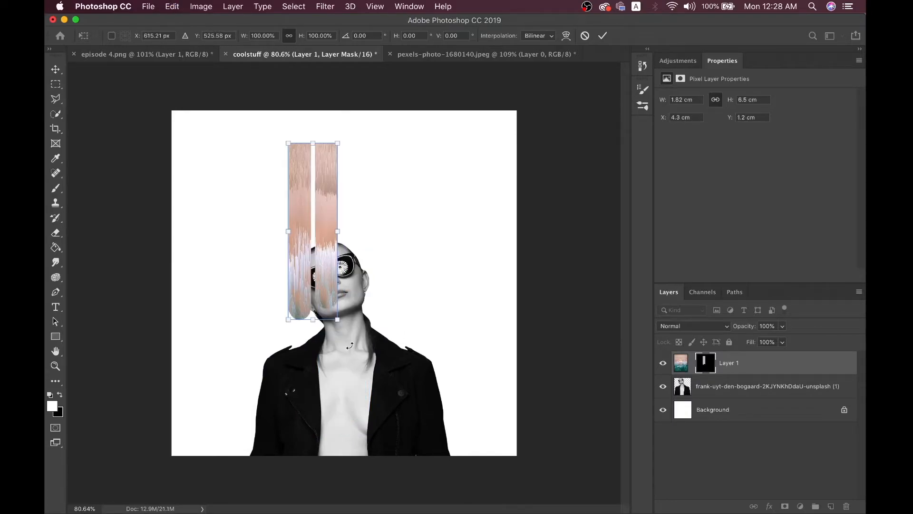
pyautogui.moveTo(323, 275); pyautogui.dragTo(339, 241)
pyautogui.press('Return')
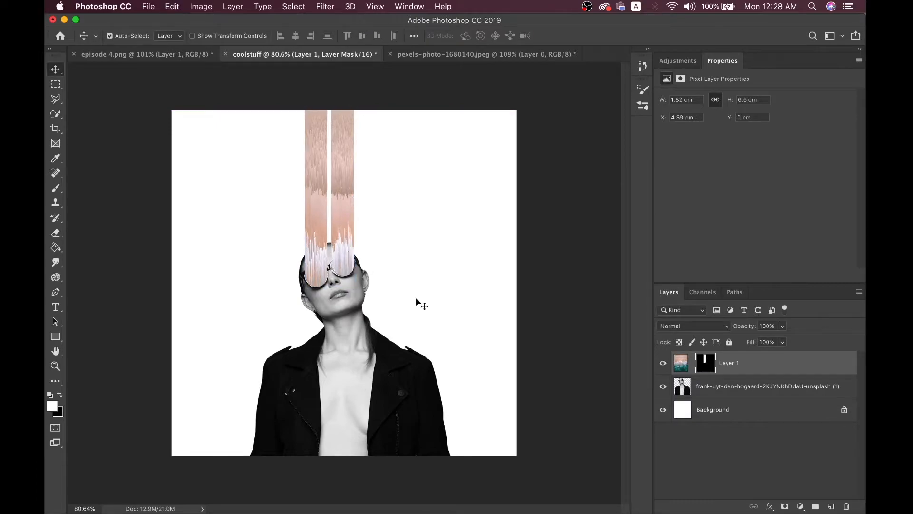
# Free-transform Layer 1's image upward inside the mask so the streaks turn teal
pyautogui.click(682, 368)
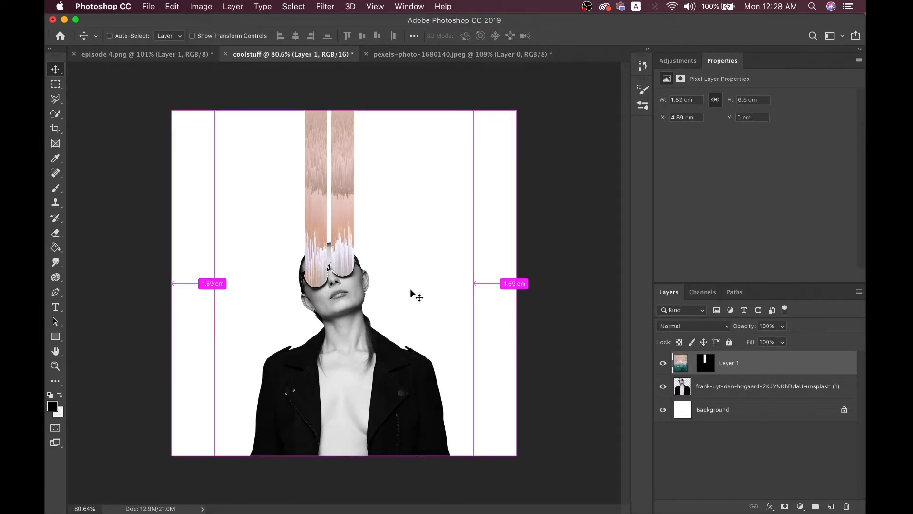
pyautogui.hotkey('ctrl', 't')
pyautogui.moveTo(387, 322); pyautogui.dragTo(451, 182)
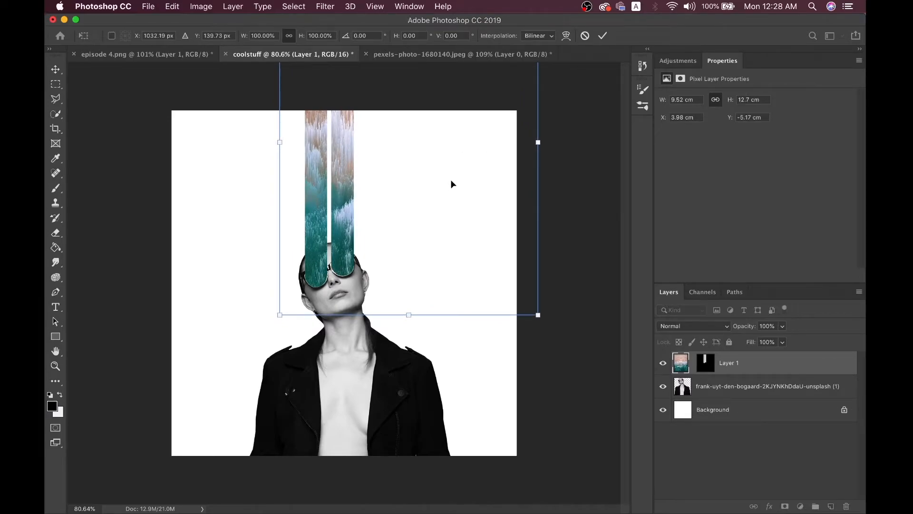
pyautogui.press('Return')
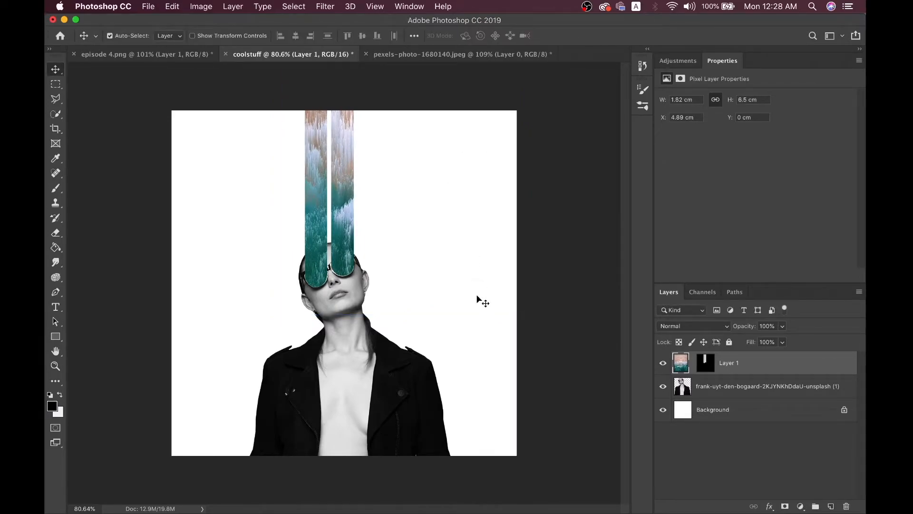
# After comparing with episode 4.png, Cmd+click Layer 1's mask thumbnail to select the streaks
pyautogui.click(174, 58)
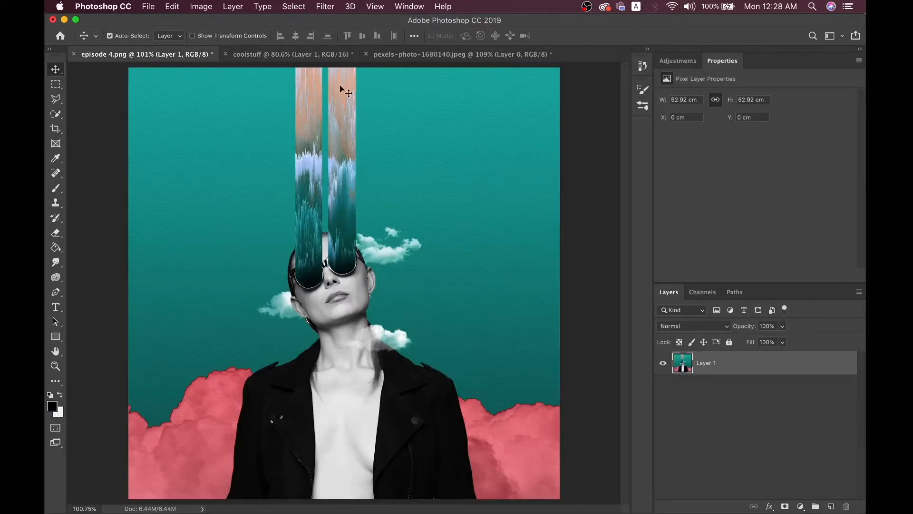
pyautogui.click(268, 54)
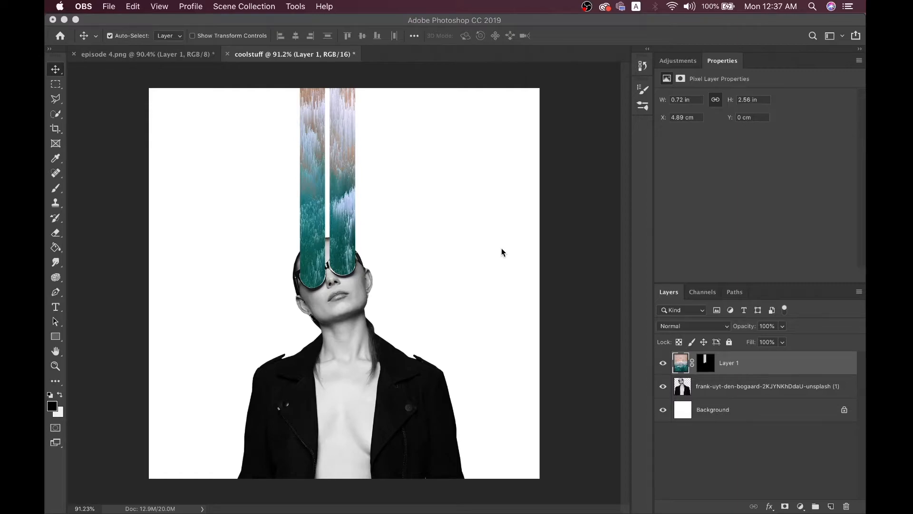
pyautogui.click(203, 62)
pyautogui.click(201, 58)
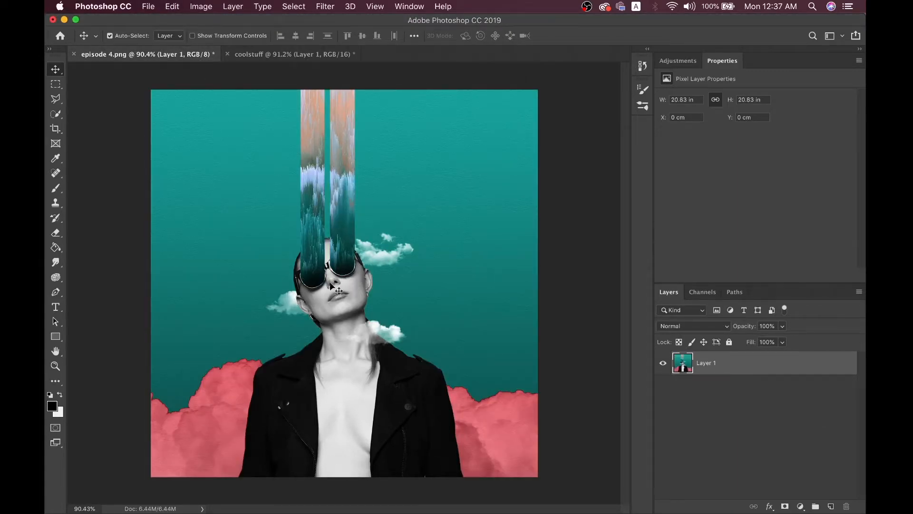
pyautogui.click(267, 54)
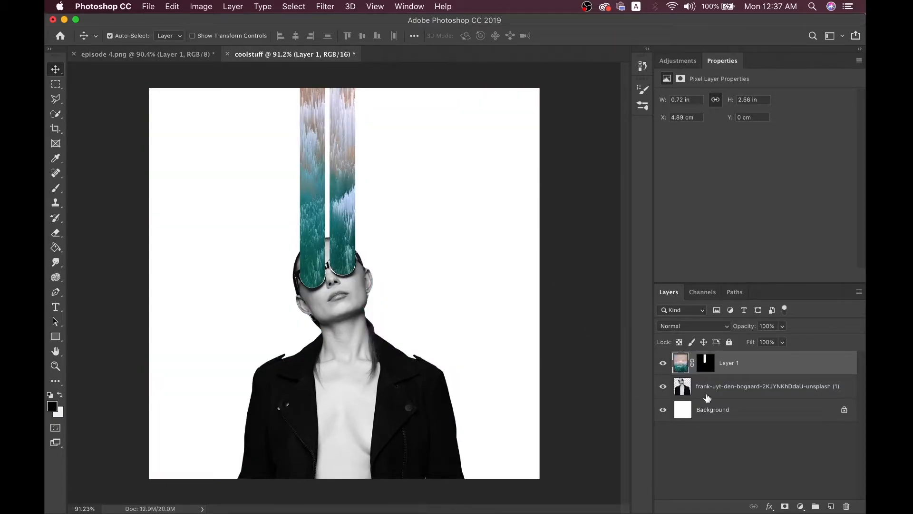
pyautogui.keyDown('super'); pyautogui.click(705, 366); pyautogui.keyUp('super')
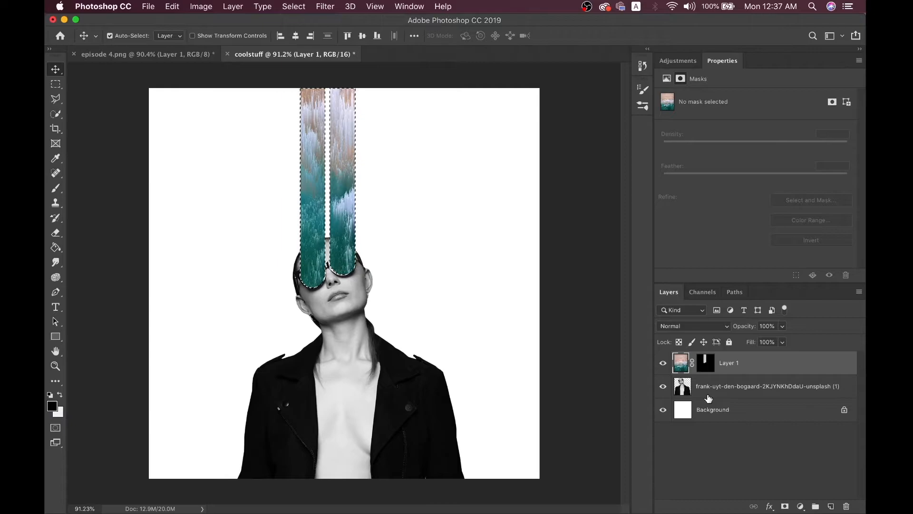
# Add a new Layer 2 and set the brush colour to black
pyautogui.click(832, 505)
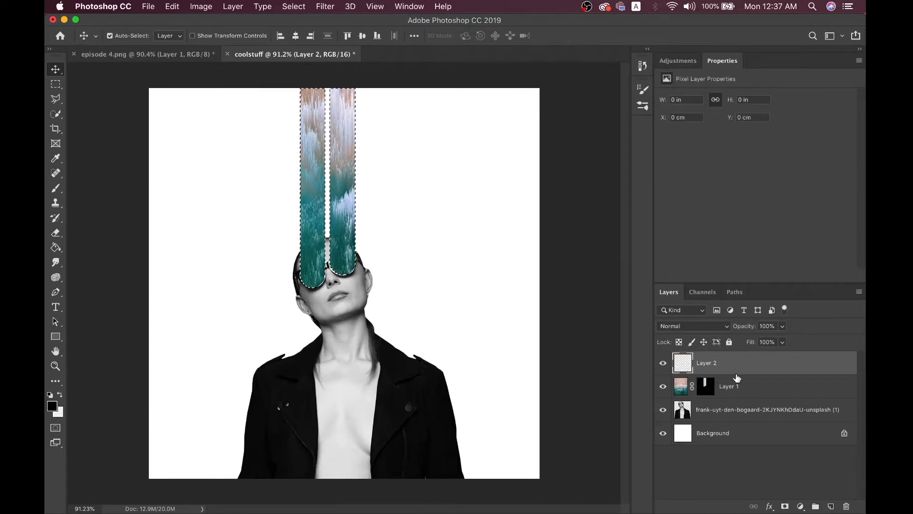
pyautogui.press('b')
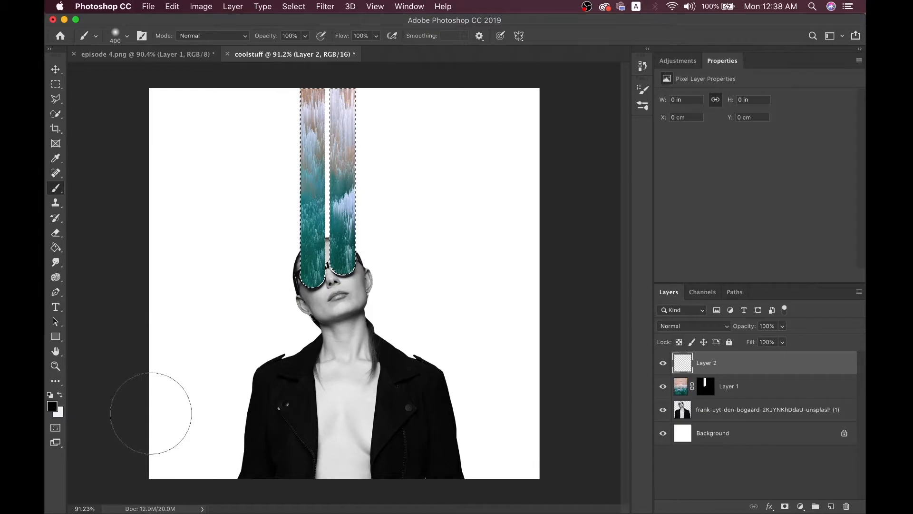
pyautogui.click(52, 405)
pyautogui.click(755, 215)
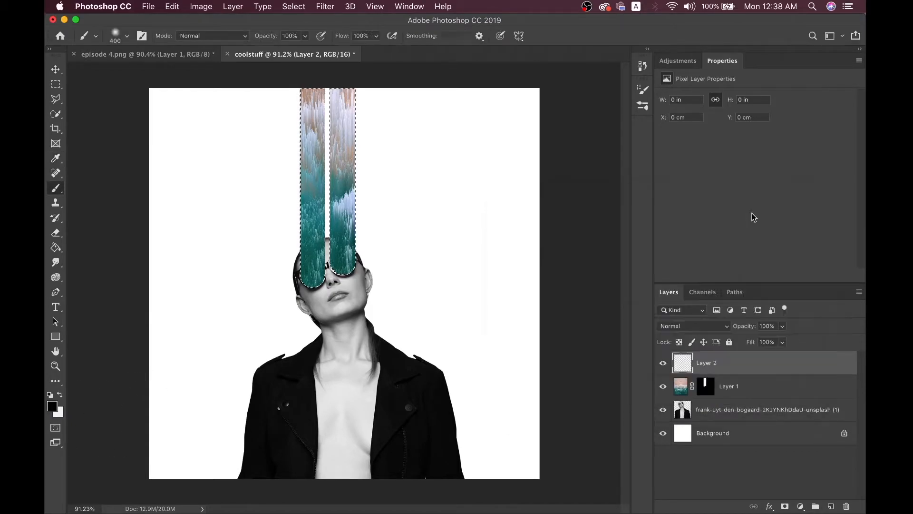
# Dab black over the stripes' lower ends, then undo the dabs and shrink the brush
pyautogui.click(314, 298)
pyautogui.click(353, 279)
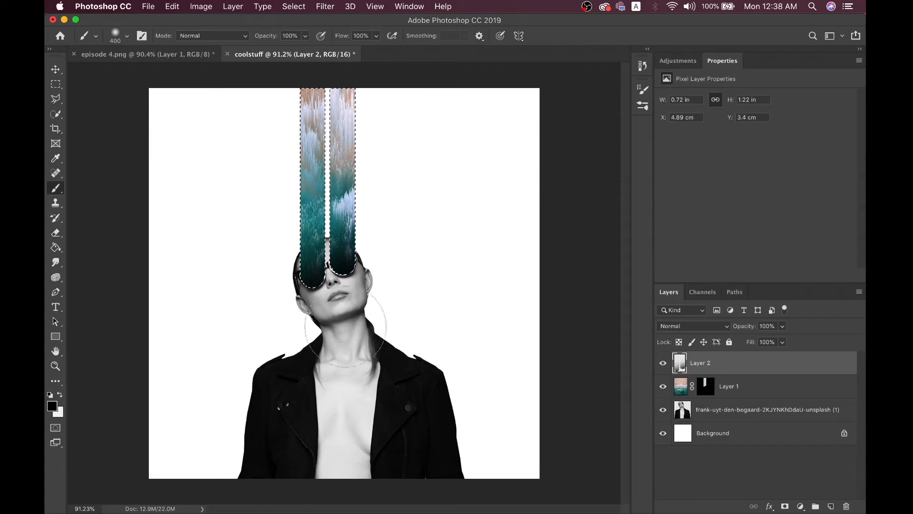
pyautogui.click(340, 289)
pyautogui.press('super+z')
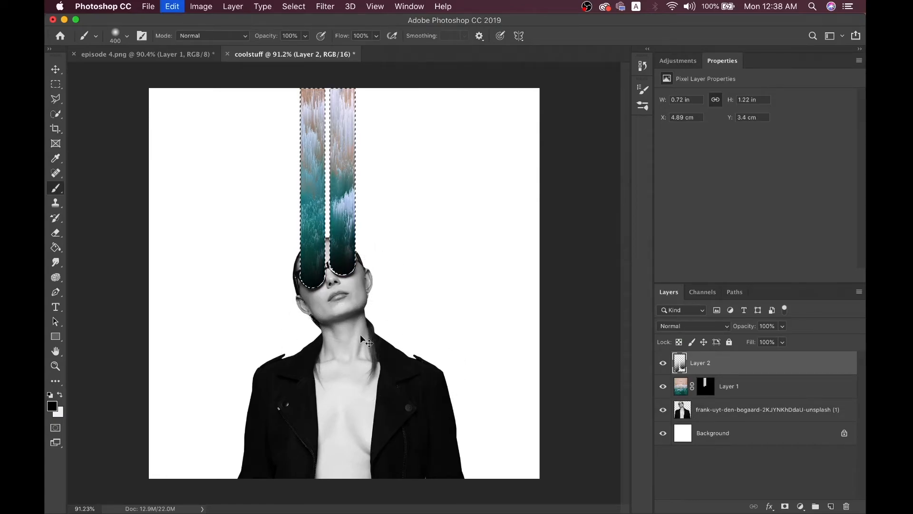
pyautogui.click(309, 300)
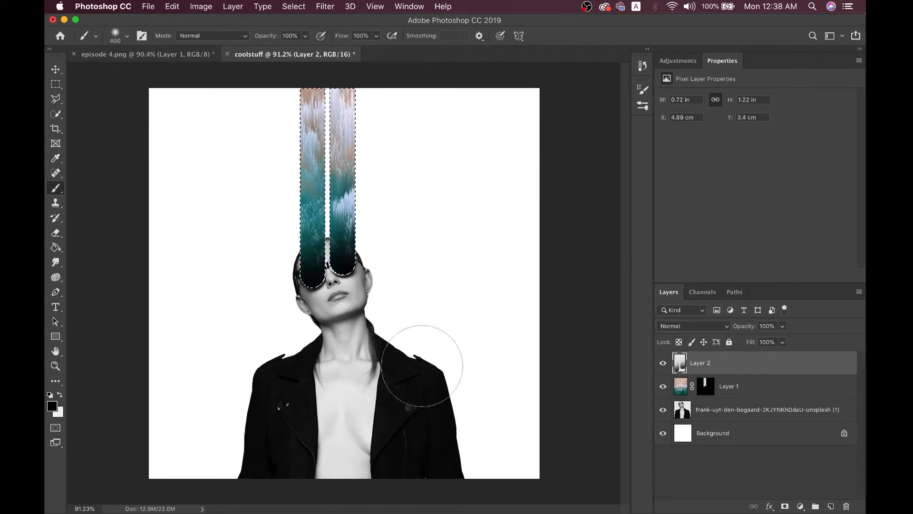
pyautogui.press('super+z')
pyautogui.press('super+z')
pyautogui.press('super+z')
pyautogui.press('super+z')
pyautogui.press('[')
pyautogui.press('[')
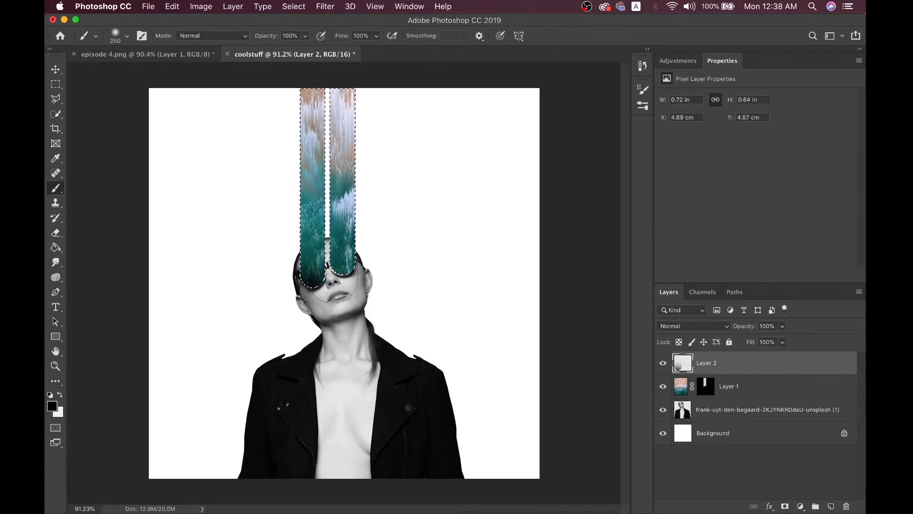
# Repaint black dabs on both stripe ends with a slightly larger brush, then deselect
pyautogui.click(314, 283)
pyautogui.click(353, 276)
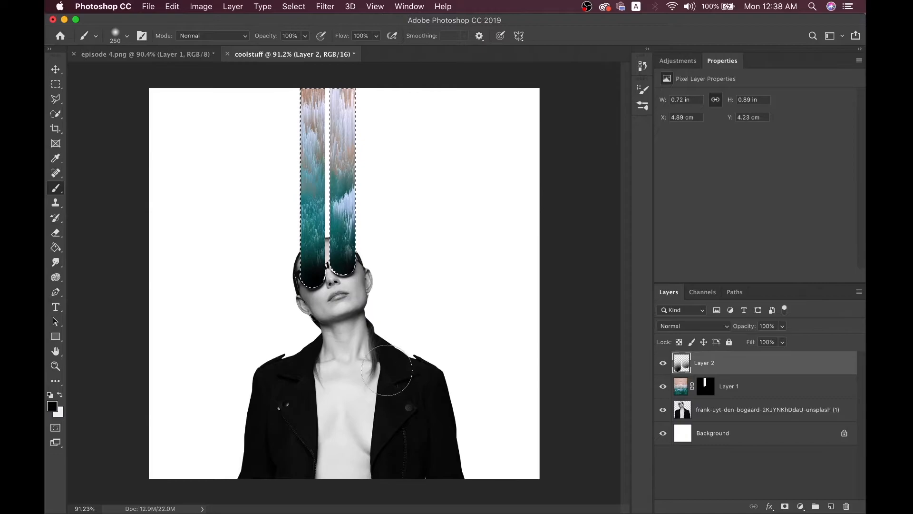
pyautogui.press('super+d')
pyautogui.press('super+z')
pyautogui.press('super+z')
pyautogui.press('super+z')
pyautogui.press(']')
pyautogui.click(315, 281)
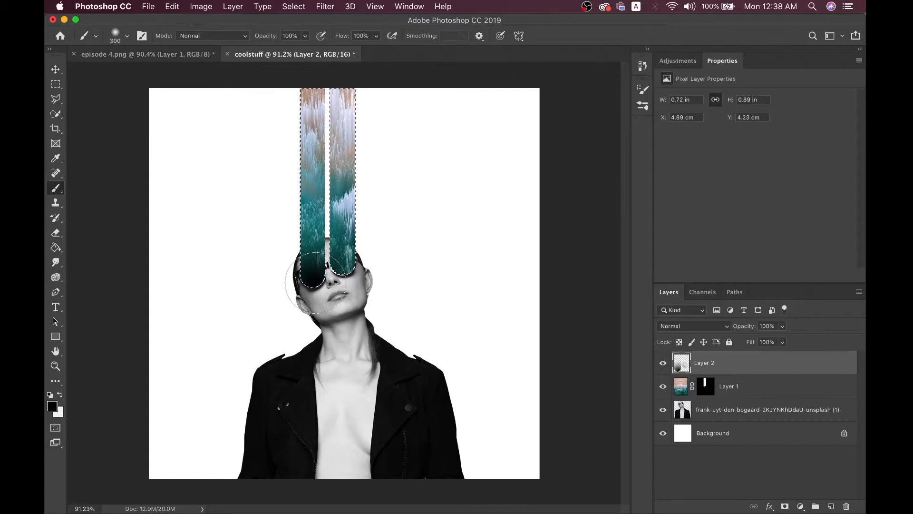
pyautogui.click(350, 273)
pyautogui.press('super+d')
# Compare the shaded stripes against the episode 4.png reference
pyautogui.click(56, 69)
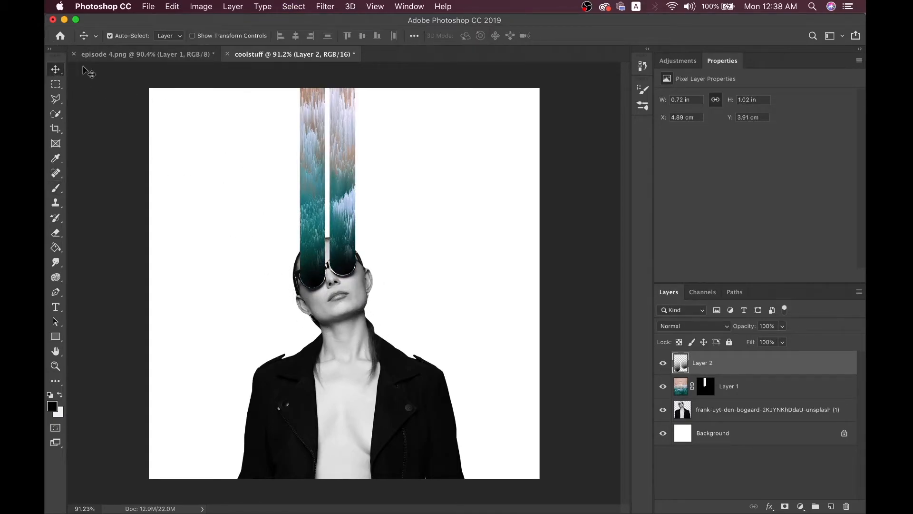
pyautogui.click(128, 52)
pyautogui.click(273, 55)
pyautogui.click(176, 55)
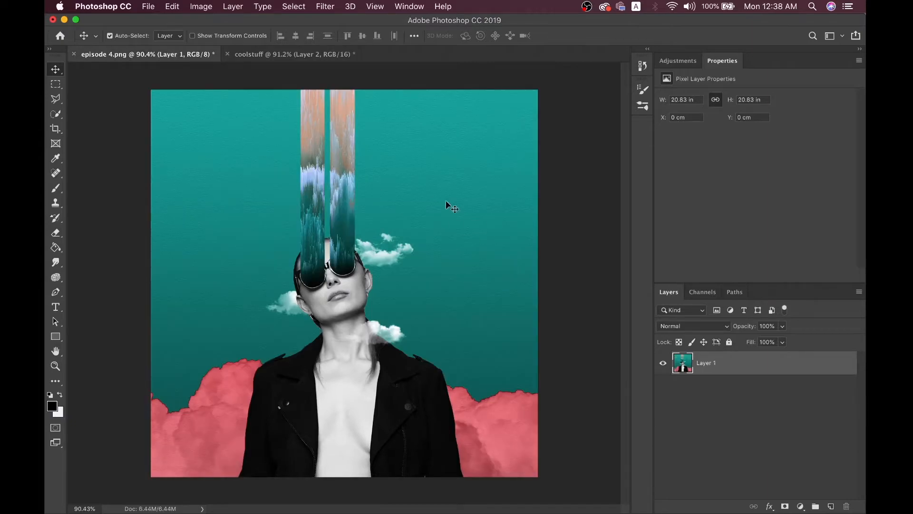
pyautogui.click(307, 56)
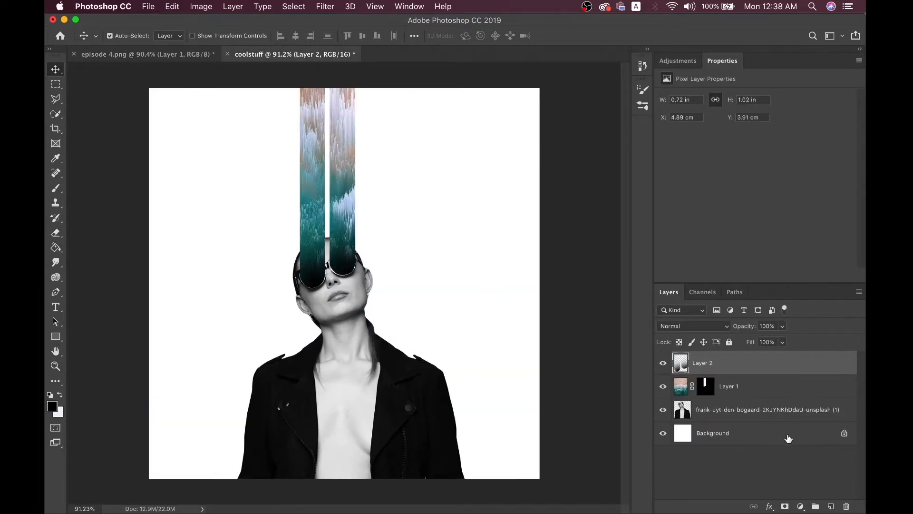
# Add a layer above Background and draw a rectangle covering the whole canvas
pyautogui.click(790, 434)
pyautogui.click(830, 505)
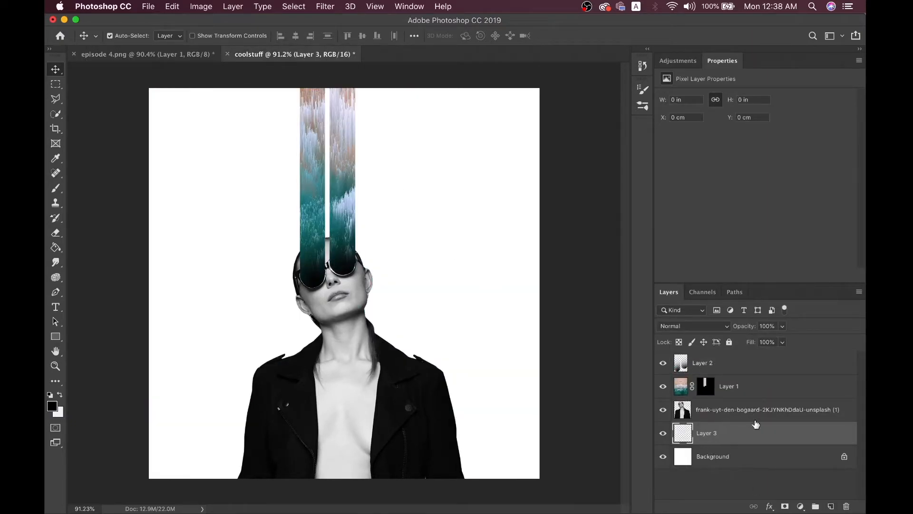
pyautogui.click(56, 336)
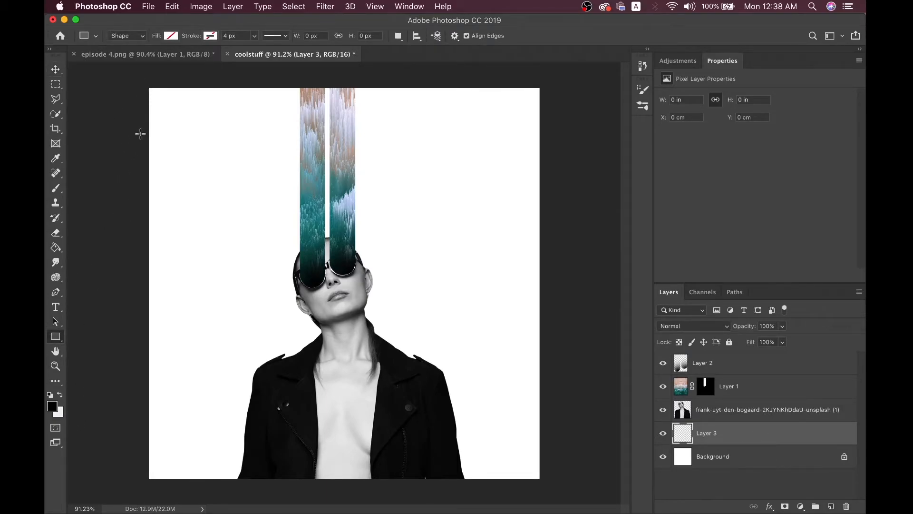
pyautogui.moveTo(147, 84); pyautogui.dragTo(541, 481)
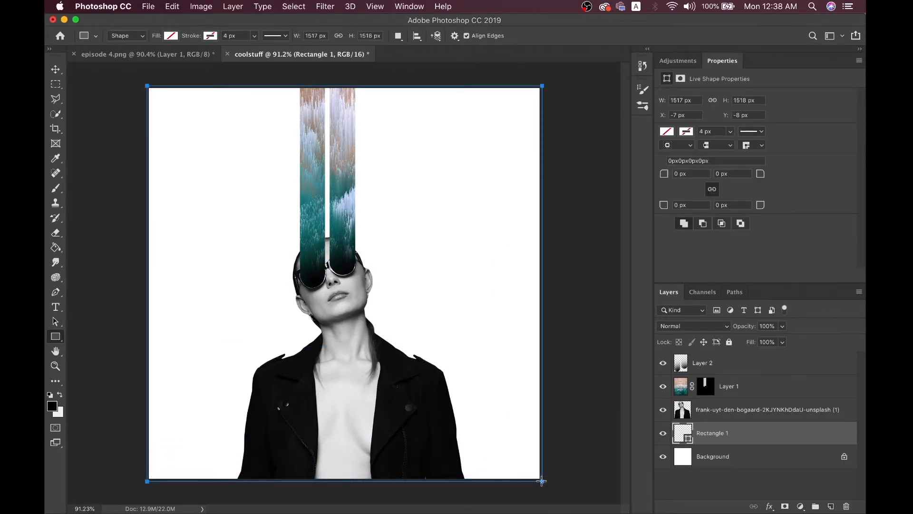
# Preview several solid fill colours for the rectangle, settling on green
pyautogui.click(667, 132)
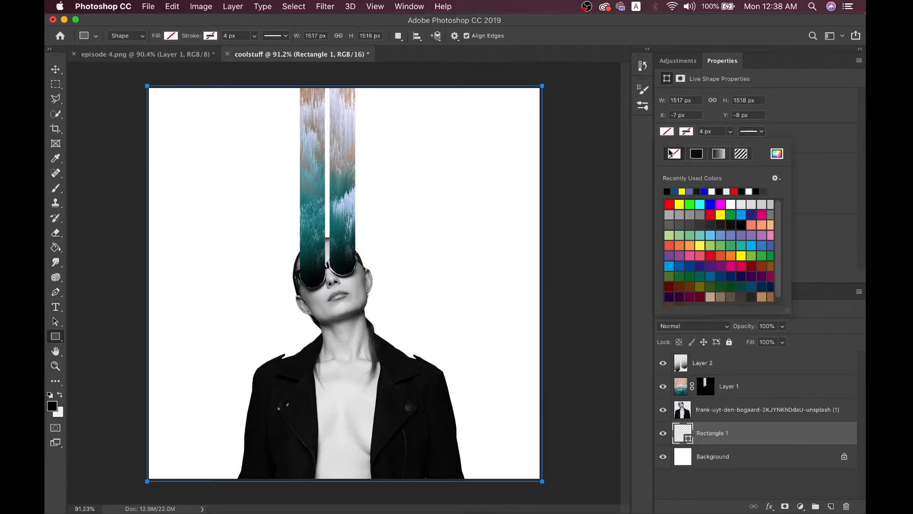
pyautogui.click(696, 159)
pyautogui.click(733, 225)
pyautogui.click(731, 245)
pyautogui.click(731, 256)
pyautogui.click(767, 263)
pyautogui.click(737, 272)
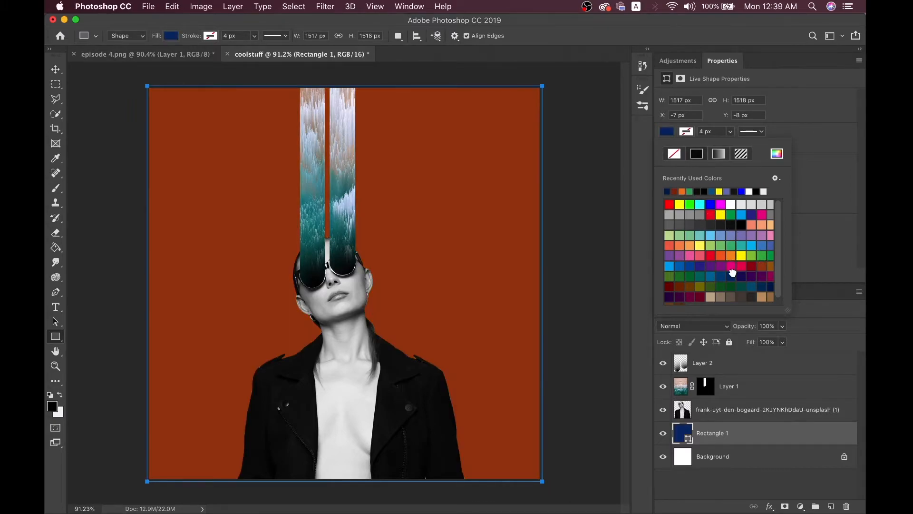
pyautogui.click(701, 267)
pyautogui.click(697, 251)
pyautogui.click(731, 243)
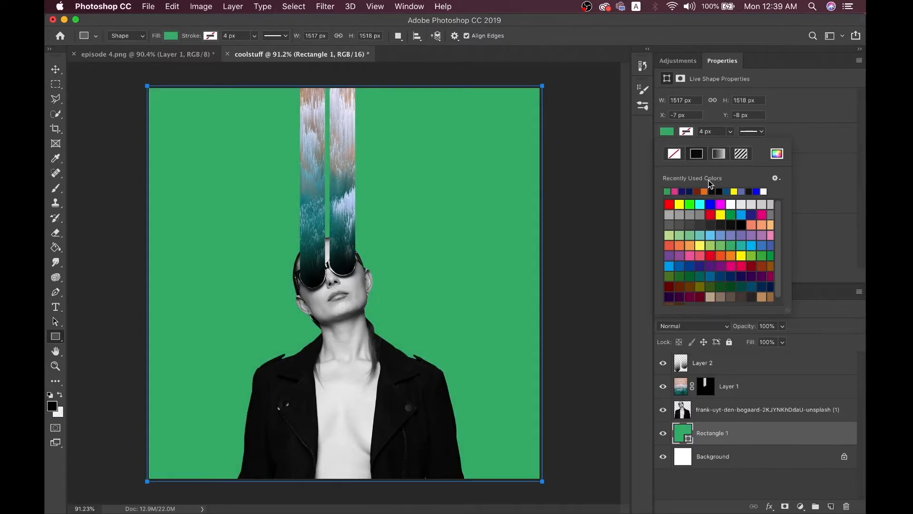
# Switch the fill to the black-to-white gradient after previewing presets, and open its editor
pyautogui.click(718, 155)
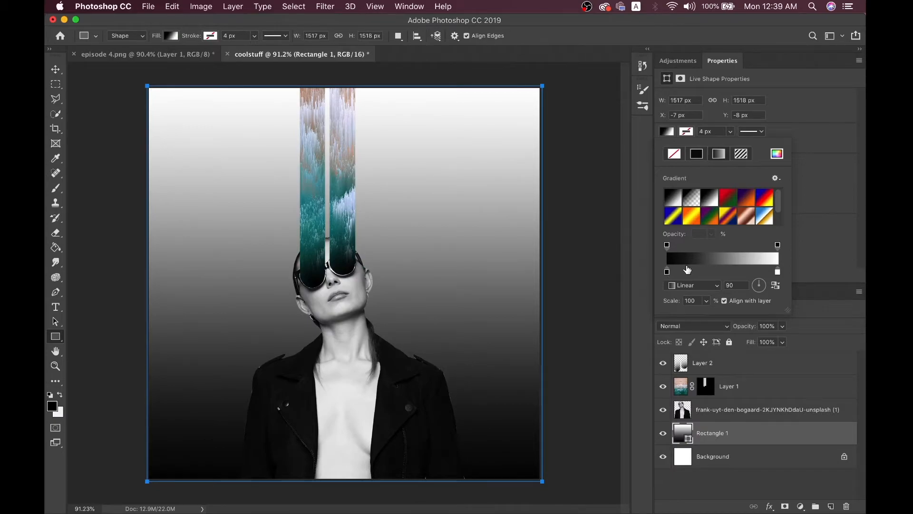
pyautogui.click(729, 198)
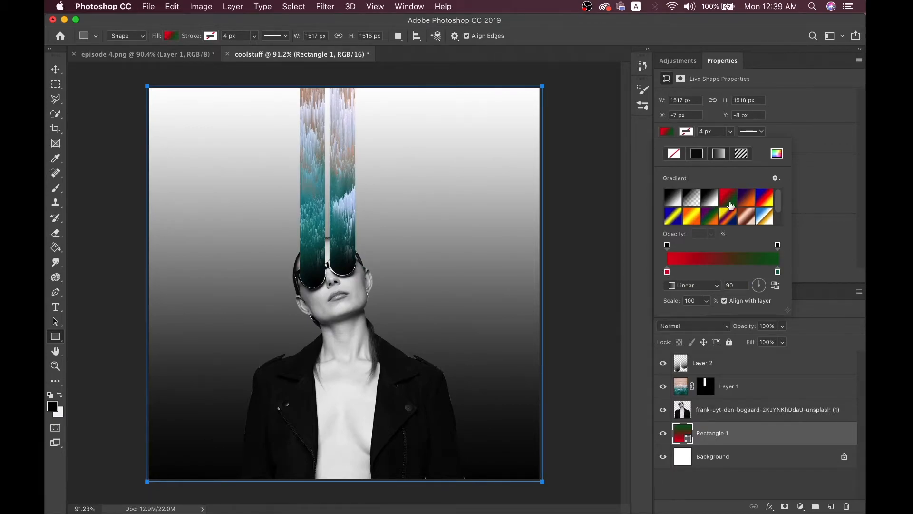
pyautogui.click(757, 204)
pyautogui.click(764, 215)
pyautogui.click(746, 216)
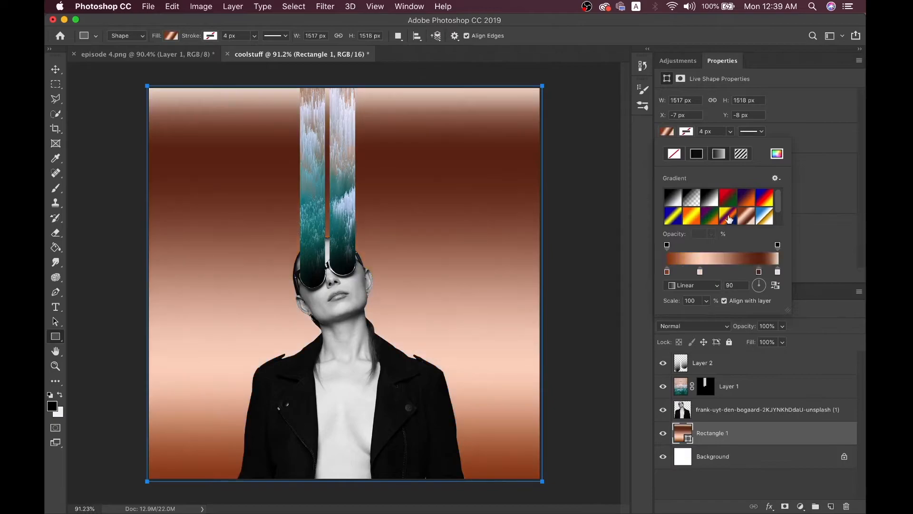
pyautogui.click(721, 217)
pyautogui.click(710, 216)
pyautogui.click(691, 216)
pyautogui.click(673, 216)
pyautogui.click(672, 199)
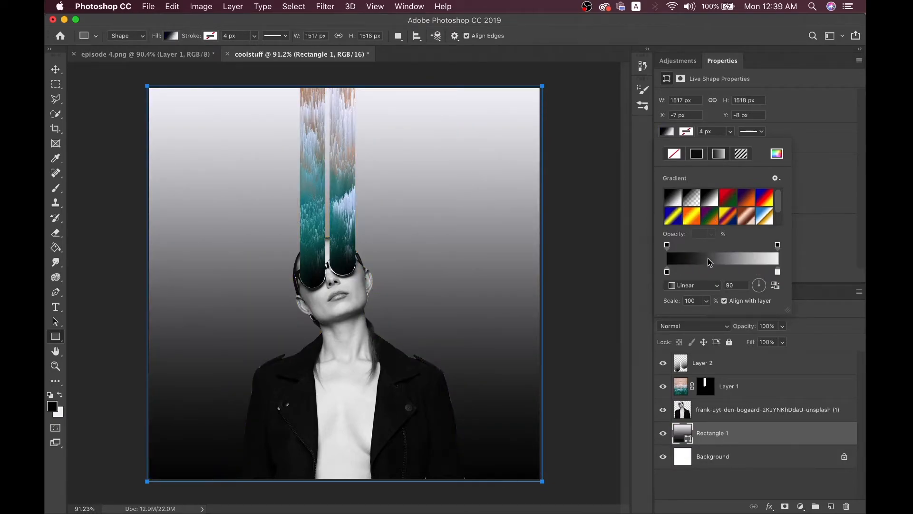
pyautogui.click(708, 258)
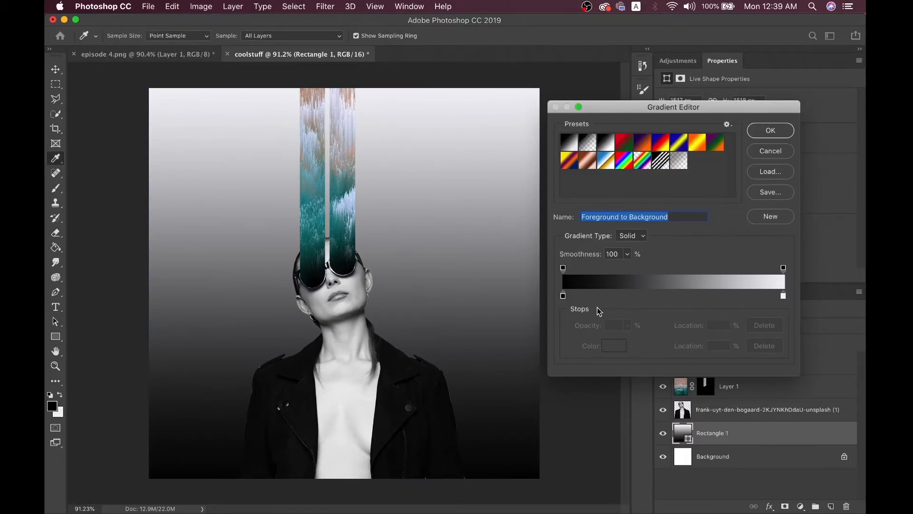
# Set the gradient's left stop to a dark teal sampled from the stripes
pyautogui.click(563, 296)
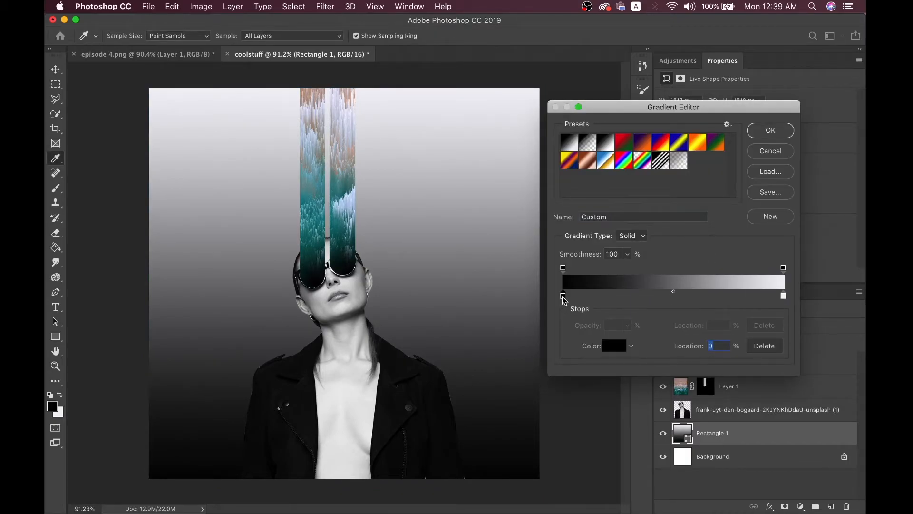
pyautogui.click(612, 347)
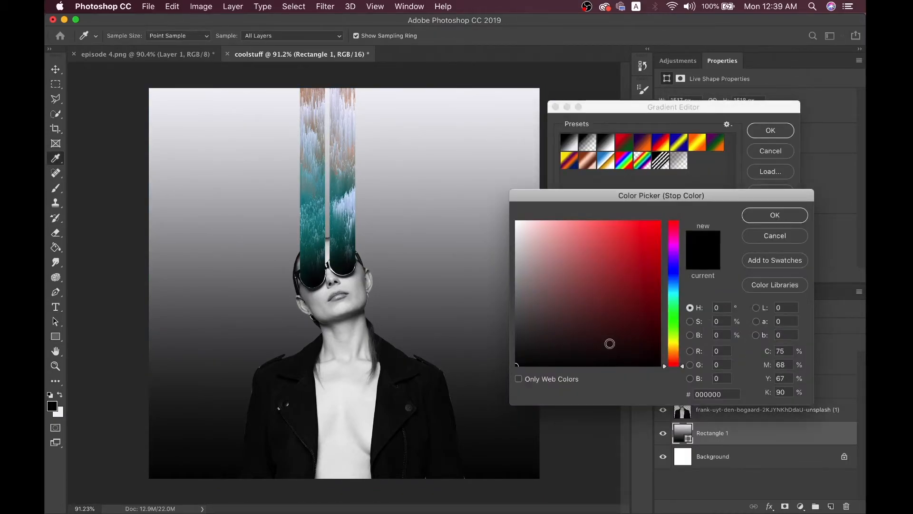
pyautogui.click(343, 222)
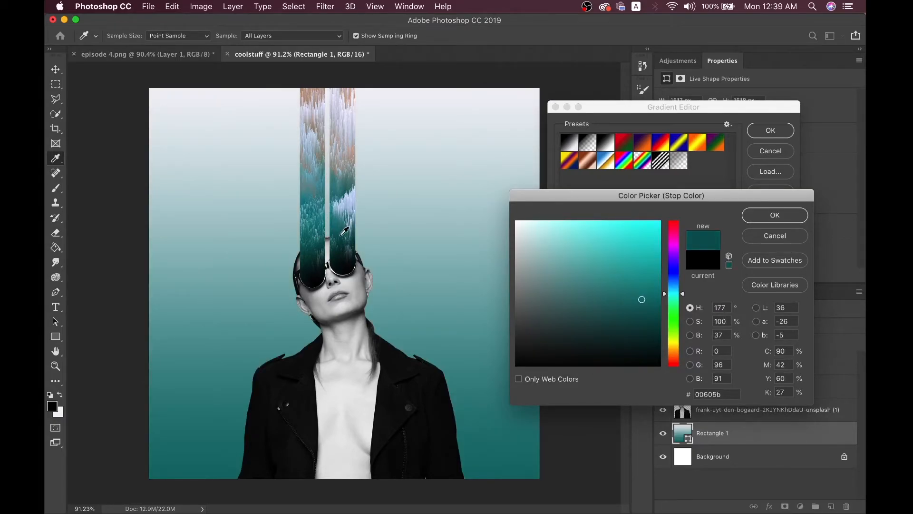
pyautogui.click(341, 234)
pyautogui.click(752, 217)
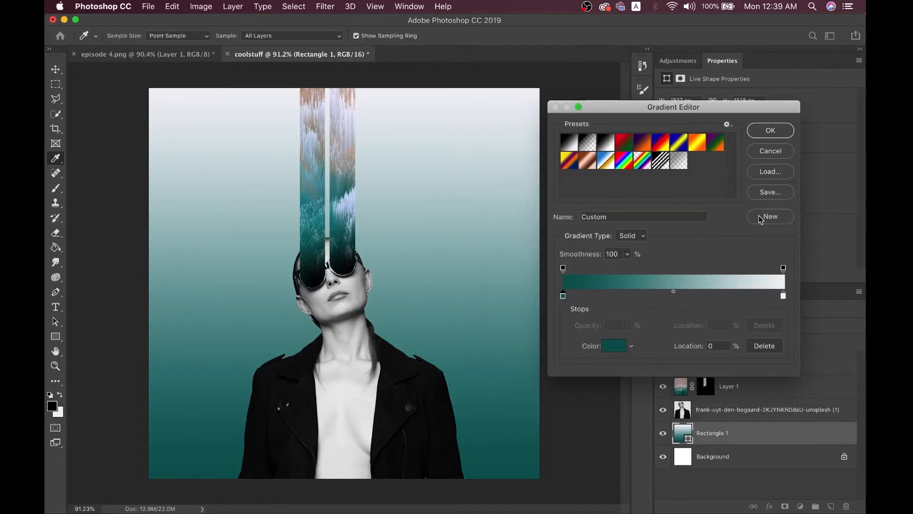
# Set the right stop to a lighter cyan teal and confirm the gradient
pyautogui.click(784, 296)
pyautogui.click(615, 346)
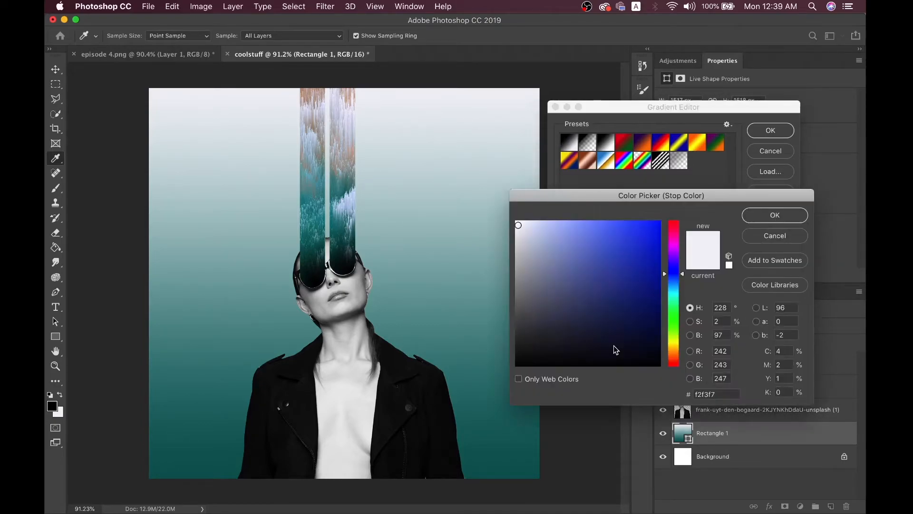
pyautogui.click(345, 183)
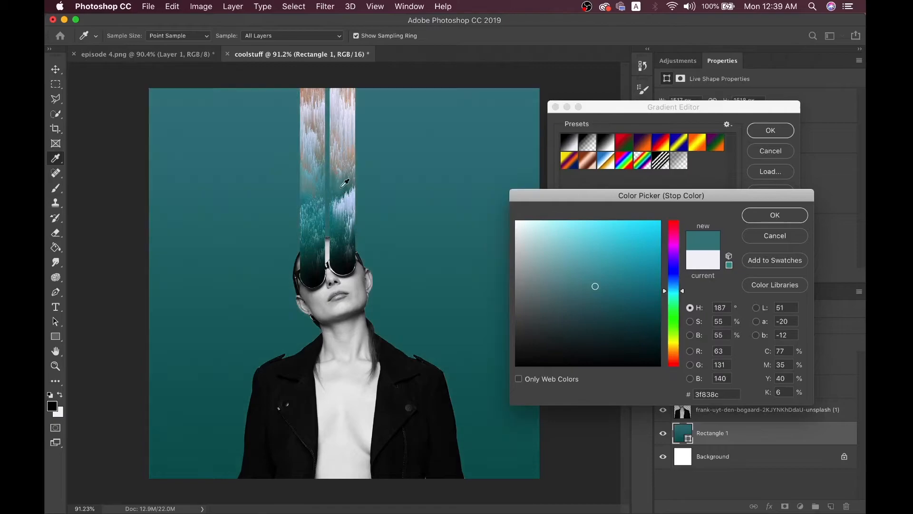
pyautogui.click(316, 175)
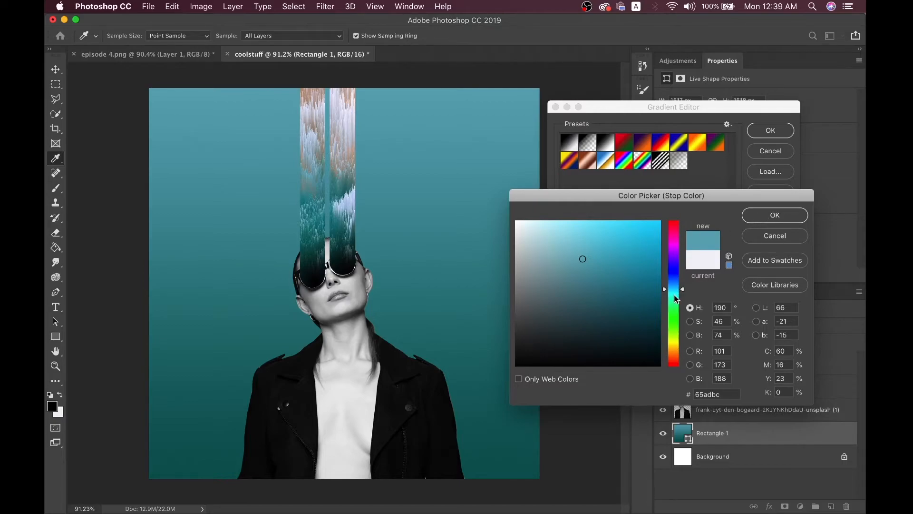
pyautogui.click(674, 293)
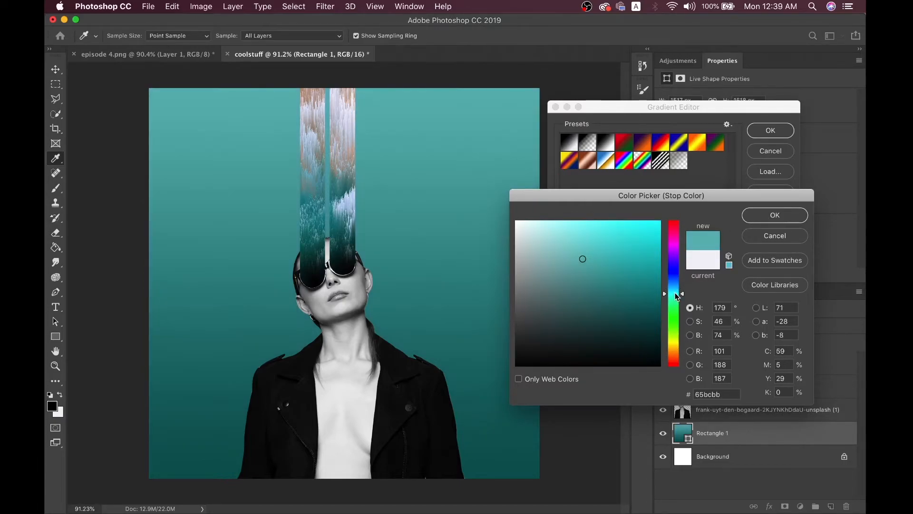
pyautogui.click(775, 217)
pyautogui.click(768, 136)
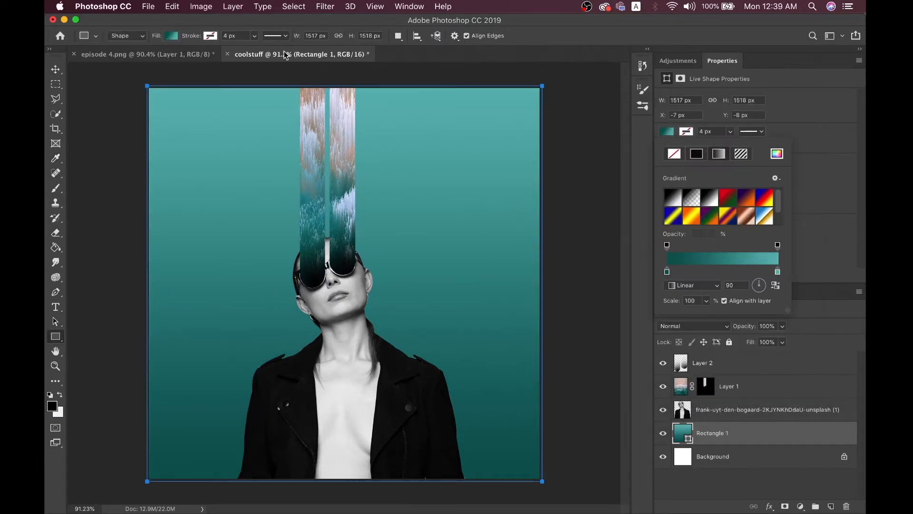
# Compare the teal backdrop against the episode 4.png reference
pyautogui.click(192, 53)
pyautogui.click(280, 54)
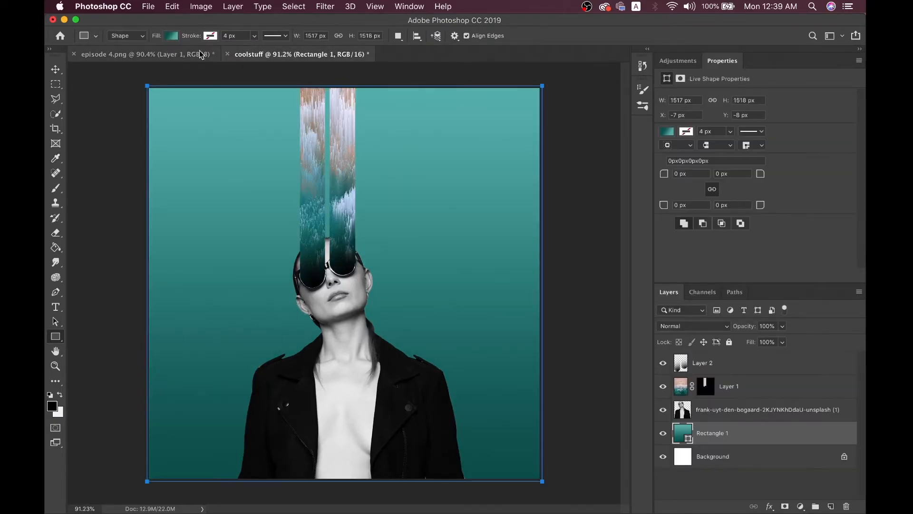
pyautogui.click(201, 53)
pyautogui.click(283, 54)
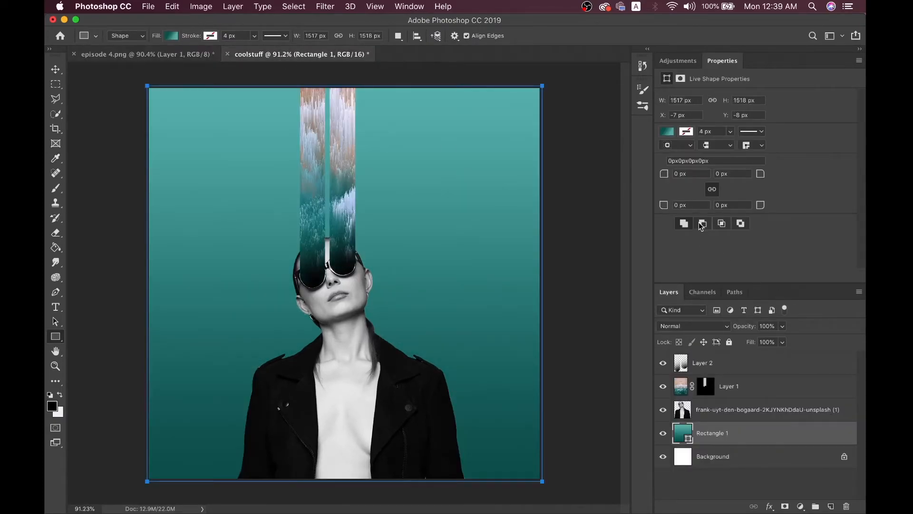
# Make the gradient's right end a more saturated teal through the Fill settings
pyautogui.click(667, 133)
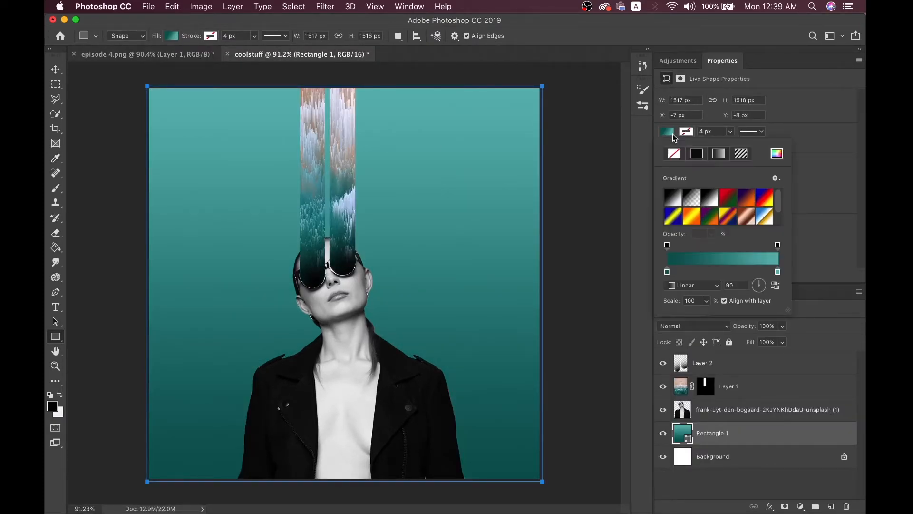
pyautogui.doubleClick(777, 272)
pyautogui.moveTo(640, 261); pyautogui.dragTo(617, 260)
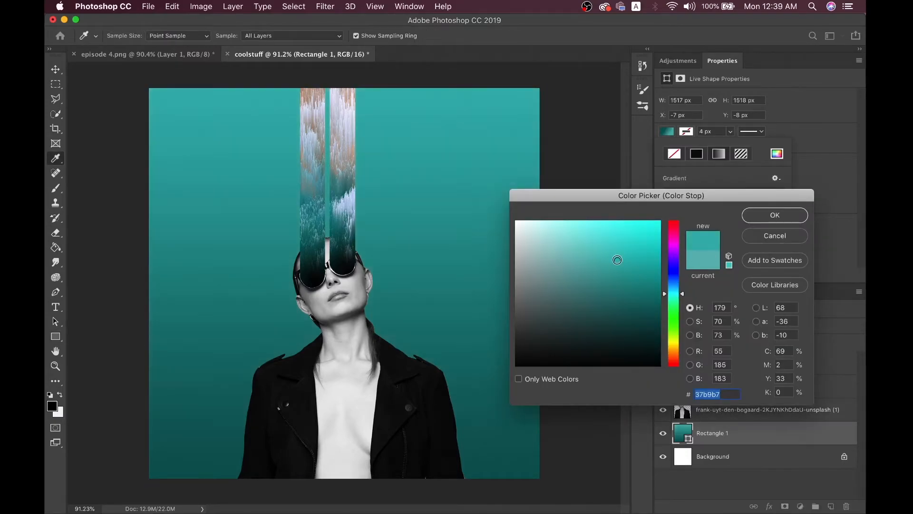
pyautogui.click(757, 215)
pyautogui.click(56, 70)
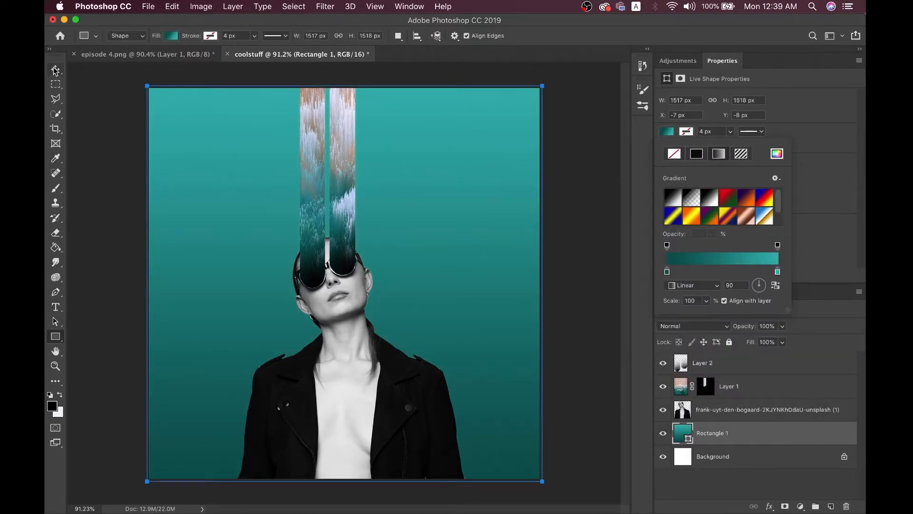
pyautogui.click(129, 53)
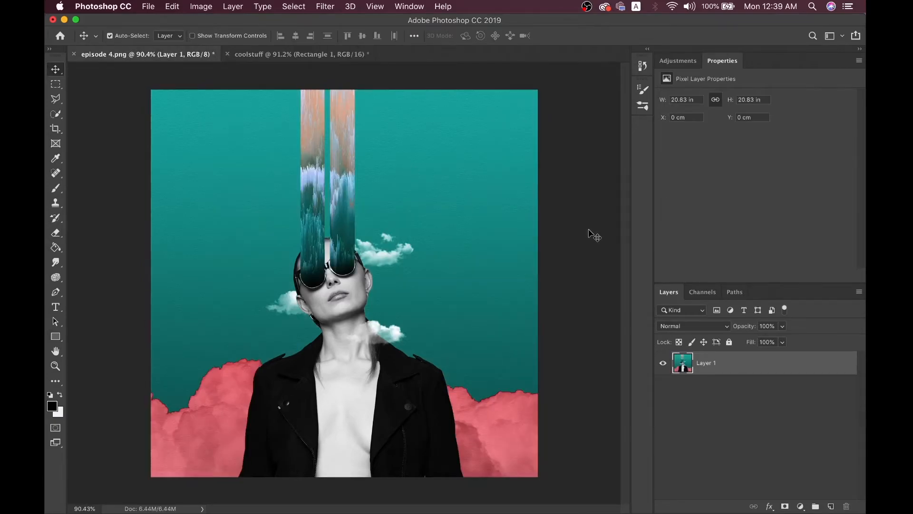
# Back in coolstuff, double-click the Rectangle 1 layer to open its Layer Style
pyautogui.click(290, 53)
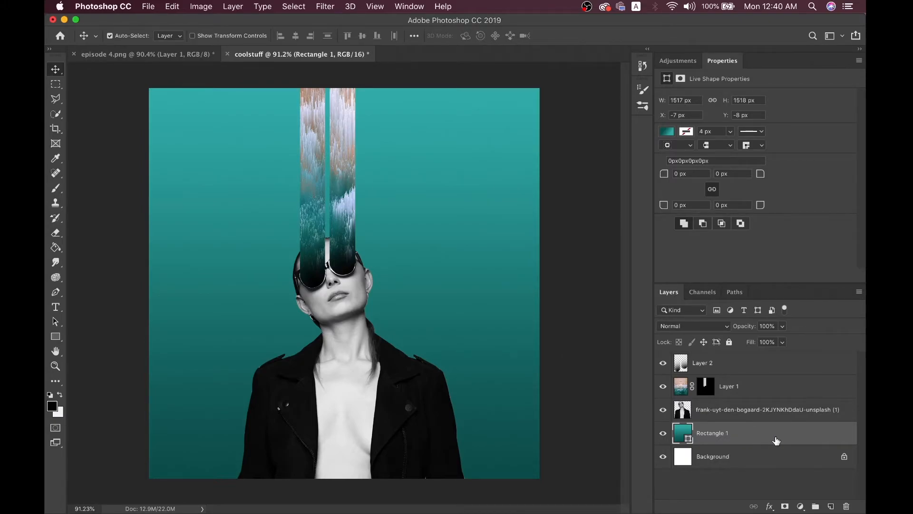
pyautogui.doubleClick(712, 434)
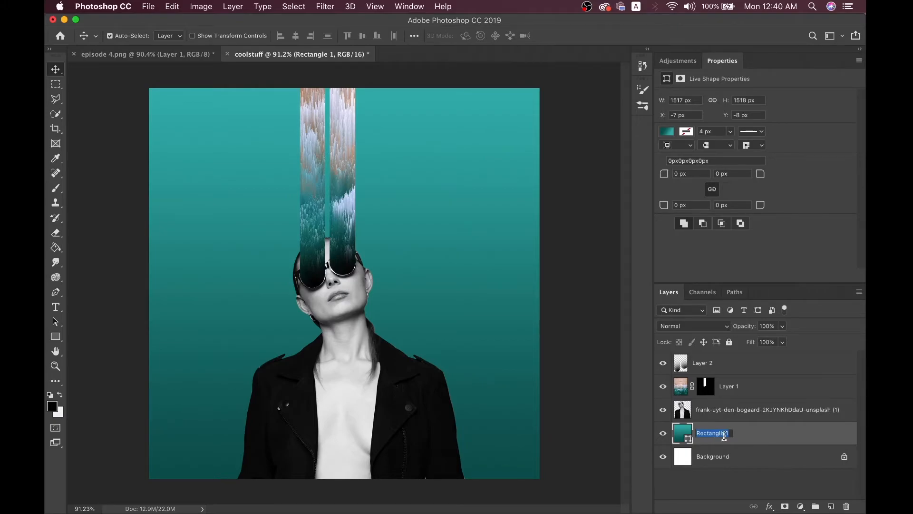
# Give Rectangle 1 a Bevel & Emboss style with Texture at 91% scale and deep depth
pyautogui.doubleClick(785, 432)
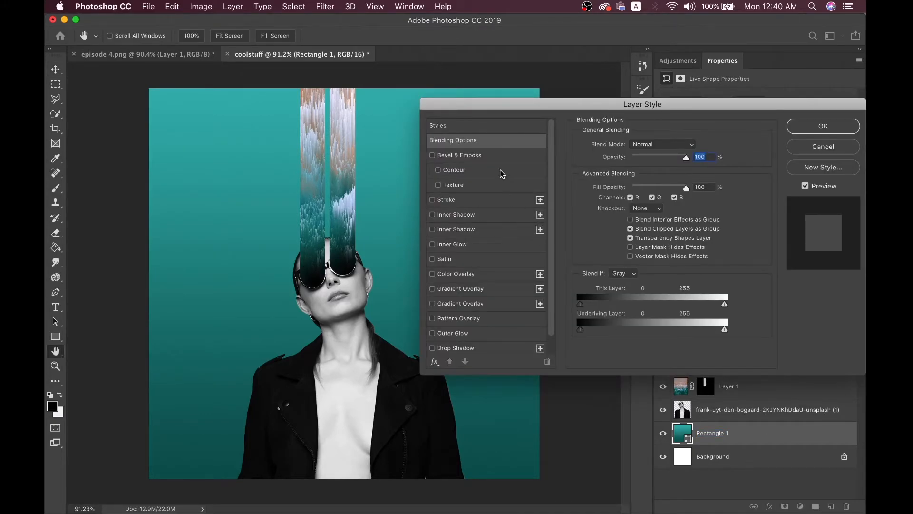
pyautogui.scroll(-2, 494, 346)
pyautogui.scroll(2, 493, 346)
pyautogui.click(455, 187)
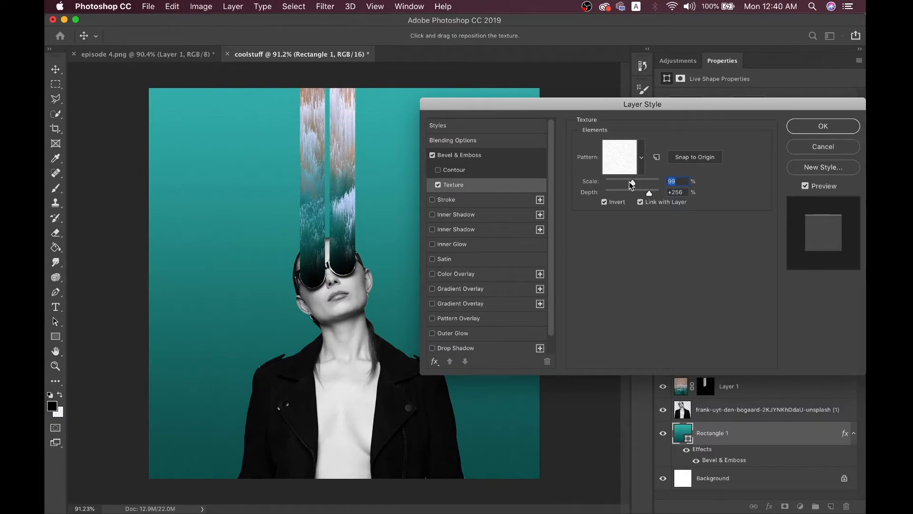
pyautogui.click(655, 192)
pyautogui.moveTo(656, 190); pyautogui.dragTo(671, 191)
pyautogui.click(650, 181)
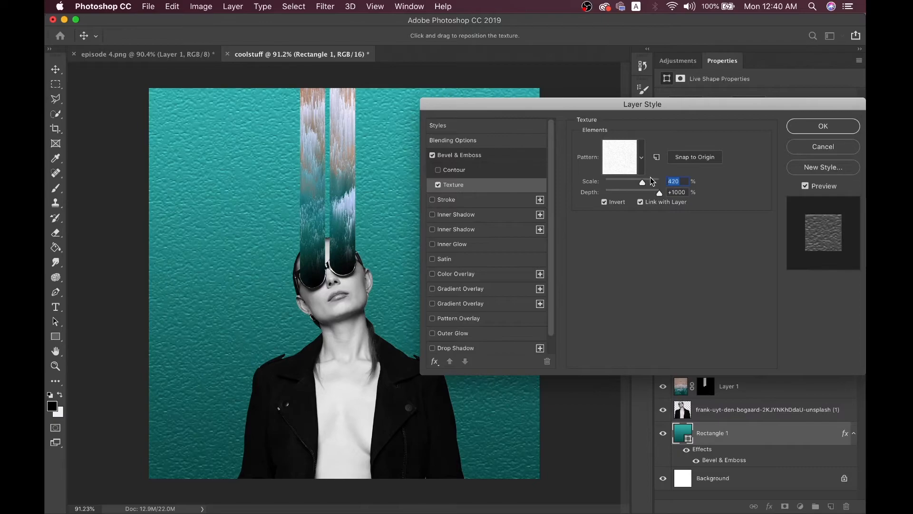
pyautogui.click(618, 184)
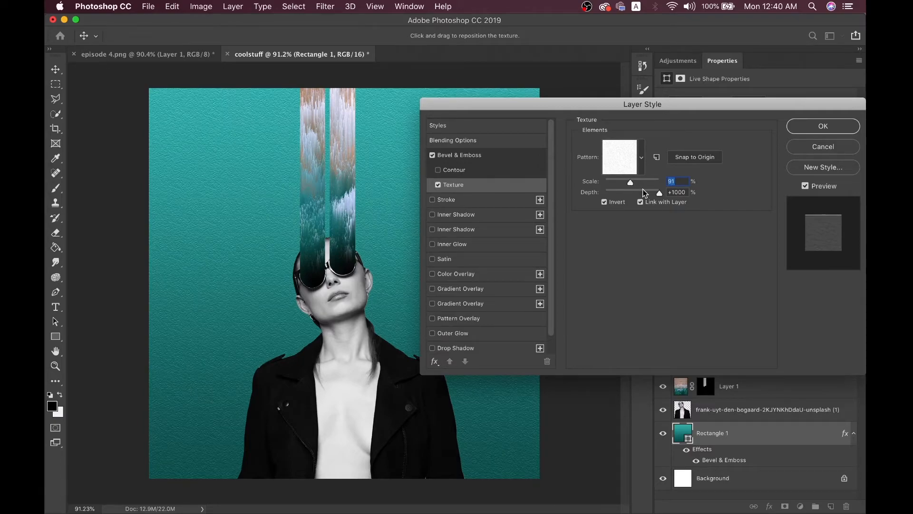
pyautogui.click(647, 191)
pyautogui.click(630, 180)
pyautogui.click(804, 127)
pyautogui.scroll(-2, 387, 296)
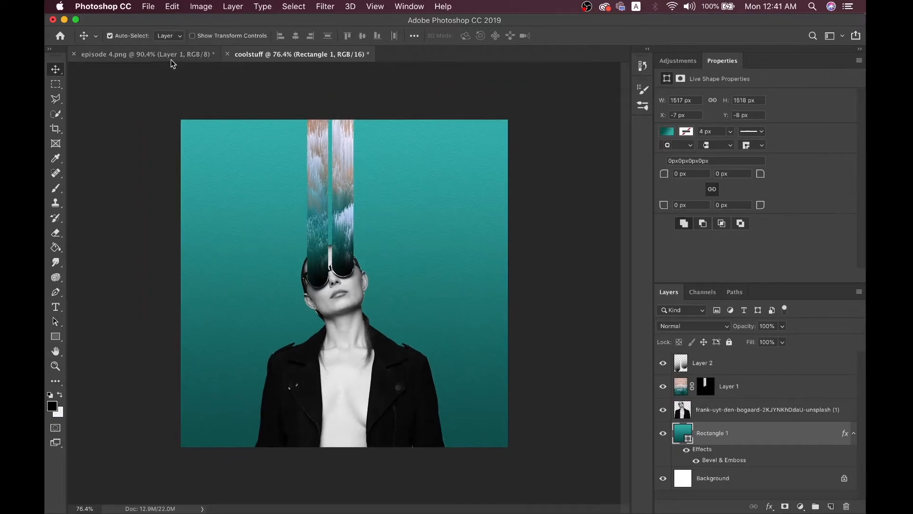
# Compare the coolstuff composition against the episode 4.png reference several times, then move to Chrome
pyautogui.click(167, 56)
pyautogui.click(298, 55)
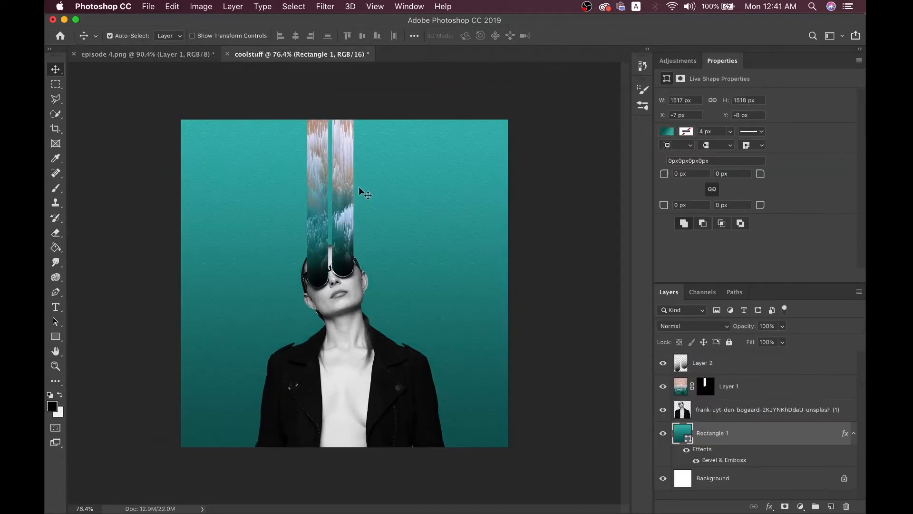
pyautogui.click(185, 56)
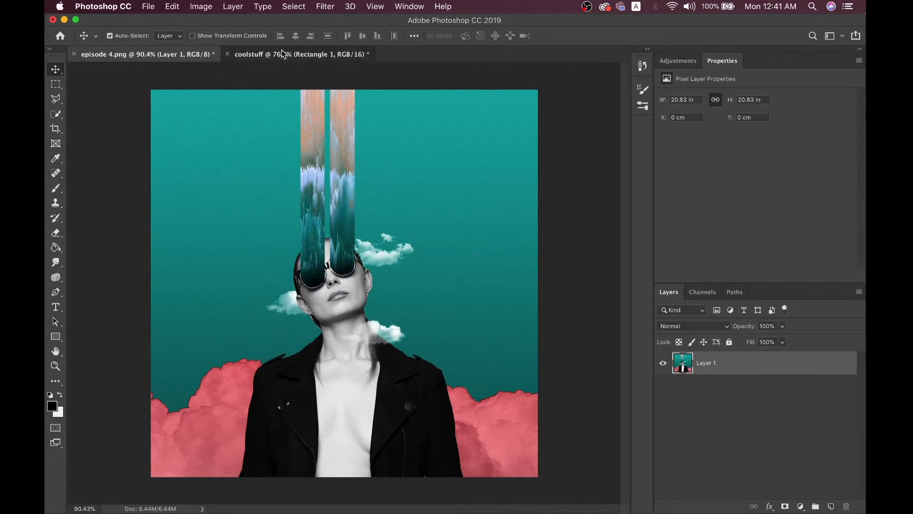
pyautogui.click(282, 53)
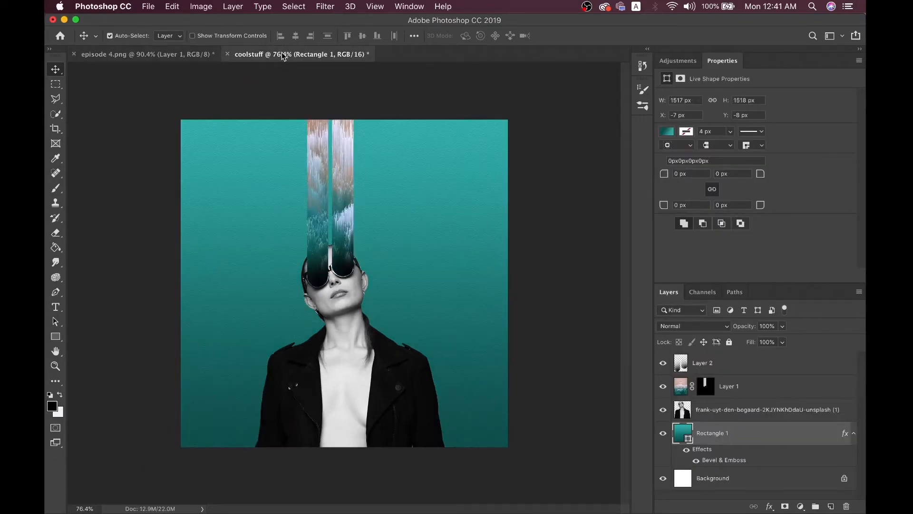
pyautogui.click(198, 58)
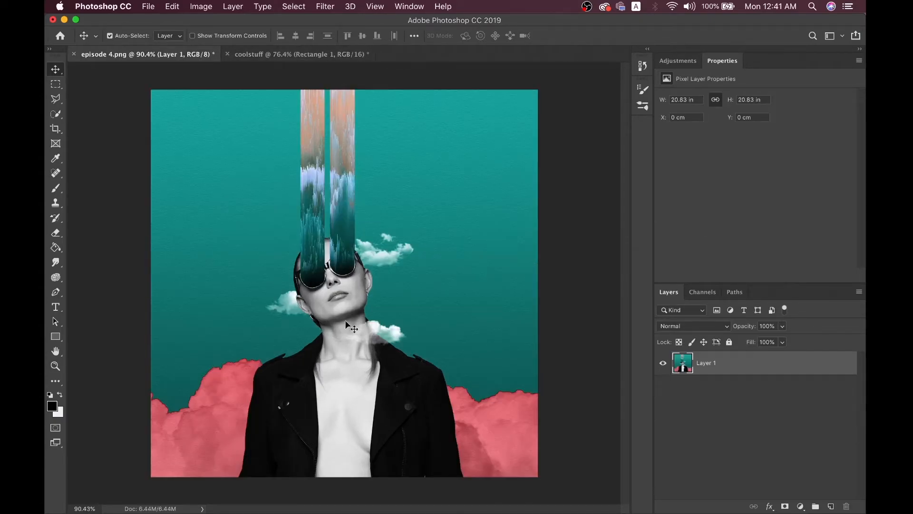
pyautogui.click(332, 54)
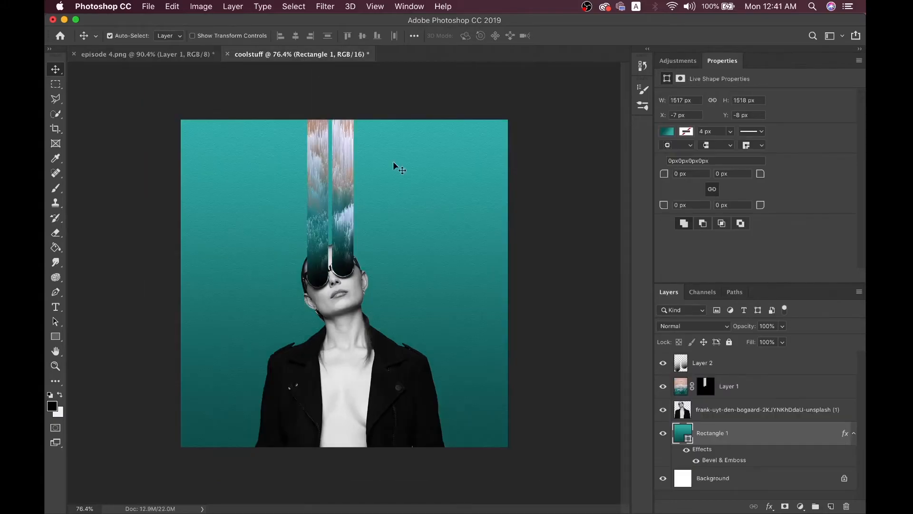
pyautogui.hotkey('ctrl', 'Right')
# Search Google Images for 'clouds png' in a new tab
pyautogui.click(202, 15)
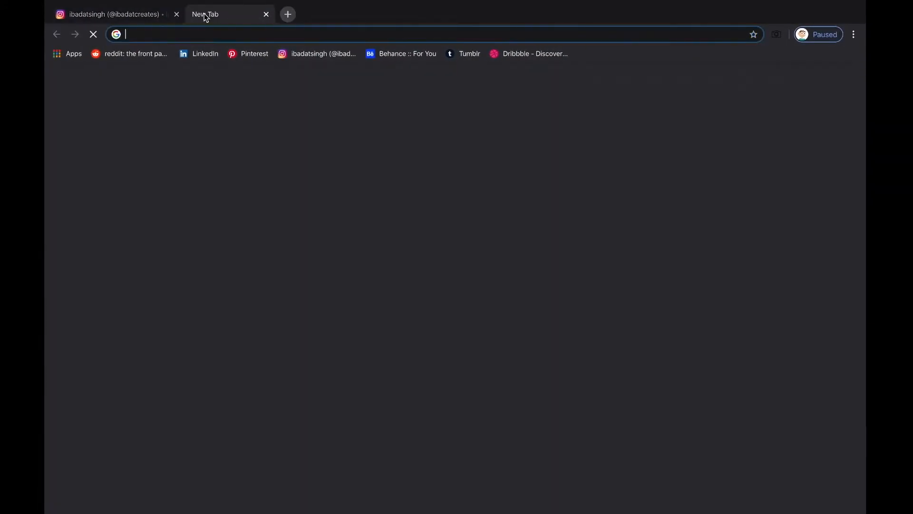
pyautogui.write('clo')
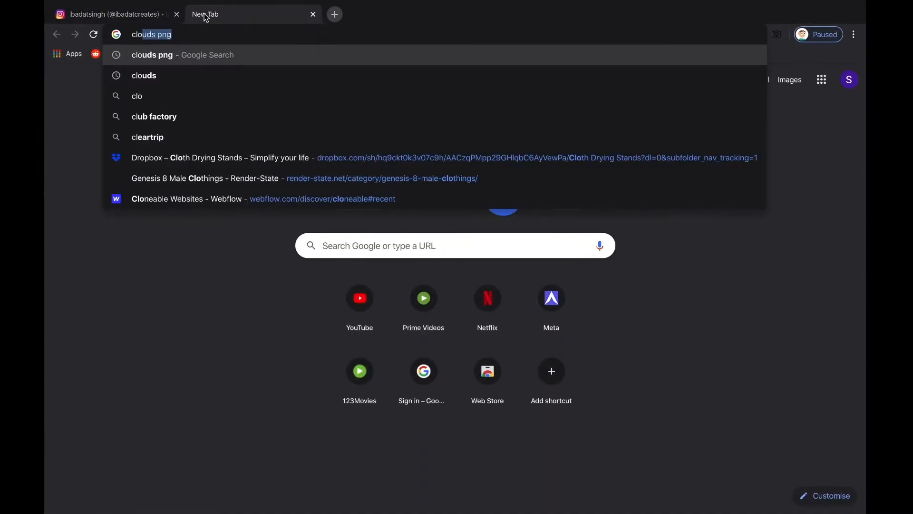
pyautogui.write('uds png')
pyautogui.press('Return')
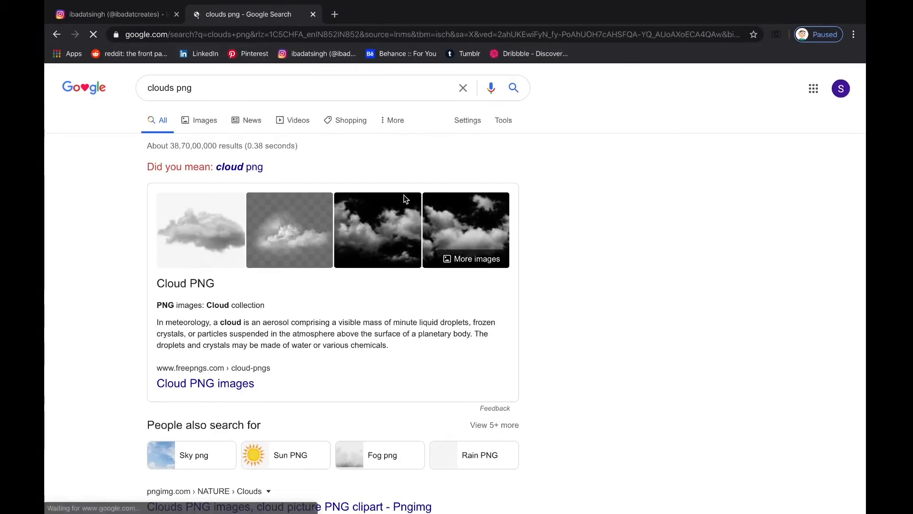
pyautogui.click(204, 127)
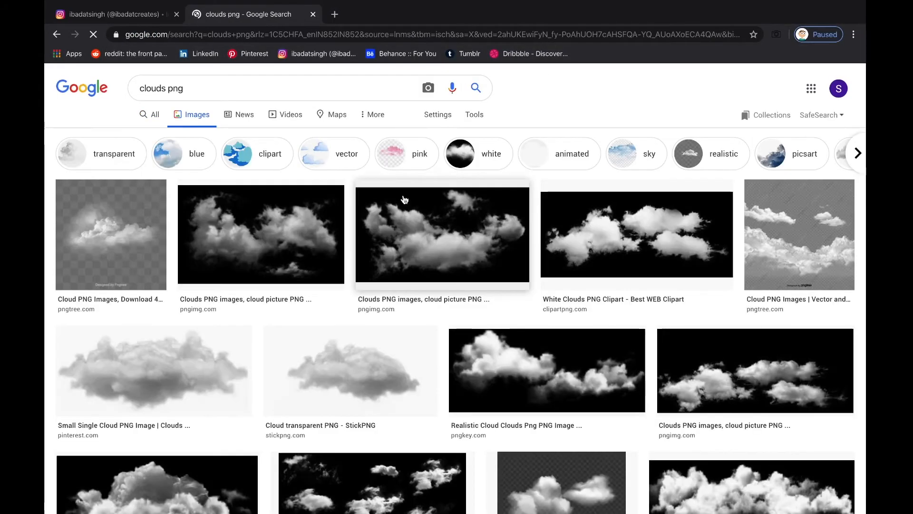
# Copy a large cloud image from the results and return to Photoshop
pyautogui.click(434, 244)
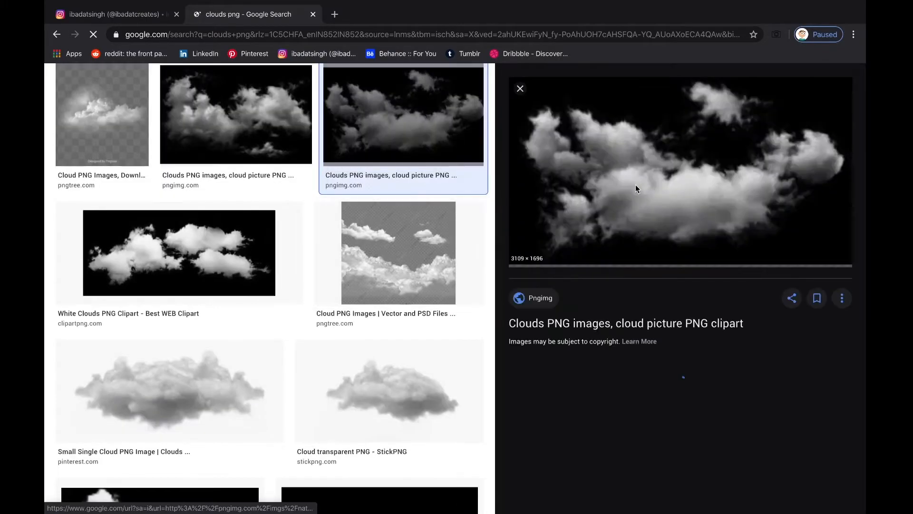
pyautogui.rightClick(657, 153)
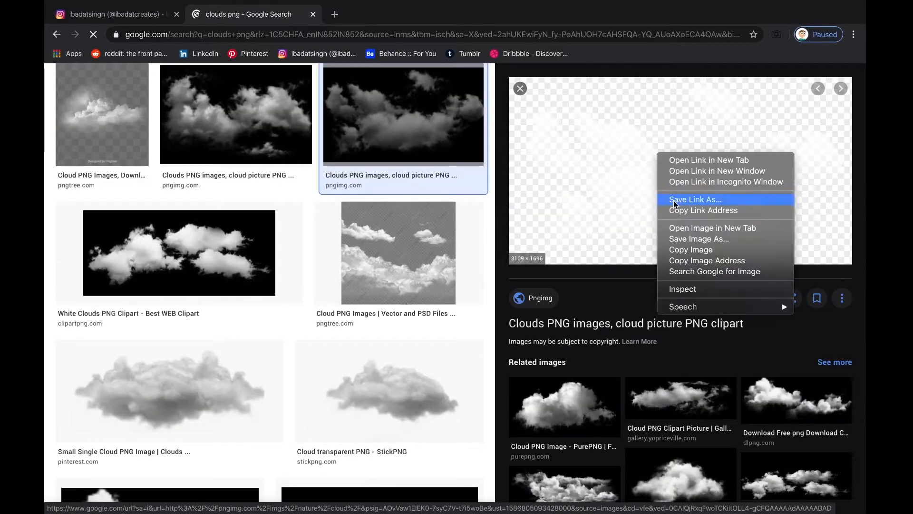
pyautogui.click(675, 246)
pyautogui.hotkey('ctrl', 'Left')
# Paste the cloud into coolstuff and shrink it to a small, narrow puff
pyautogui.press('super+v')
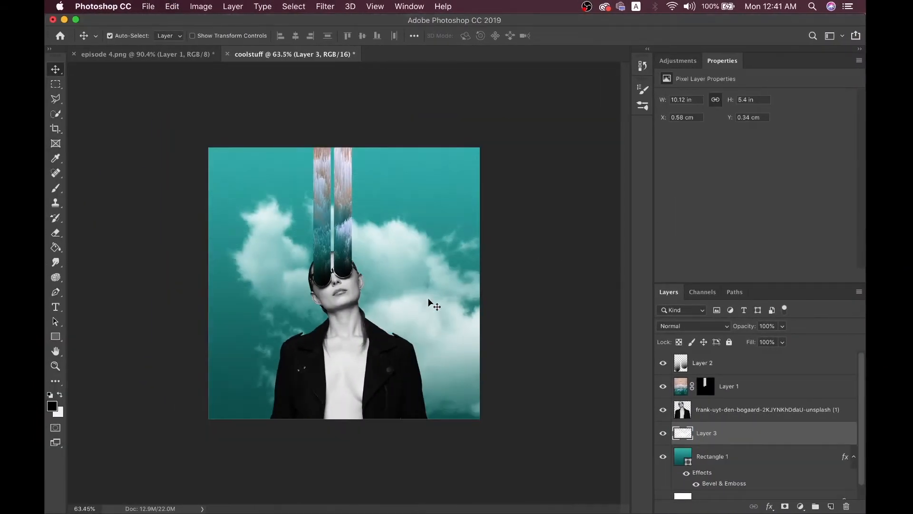
pyautogui.press('super+t')
pyautogui.scroll(-3, 483, 309)
pyautogui.scroll(-2, 483, 310)
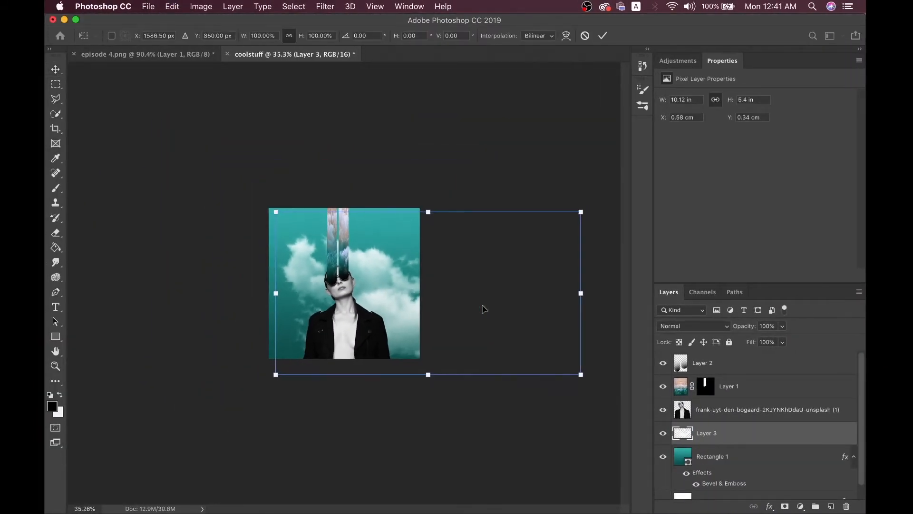
pyautogui.moveTo(586, 293); pyautogui.dragTo(327, 301)
pyautogui.scroll(5, 328, 301)
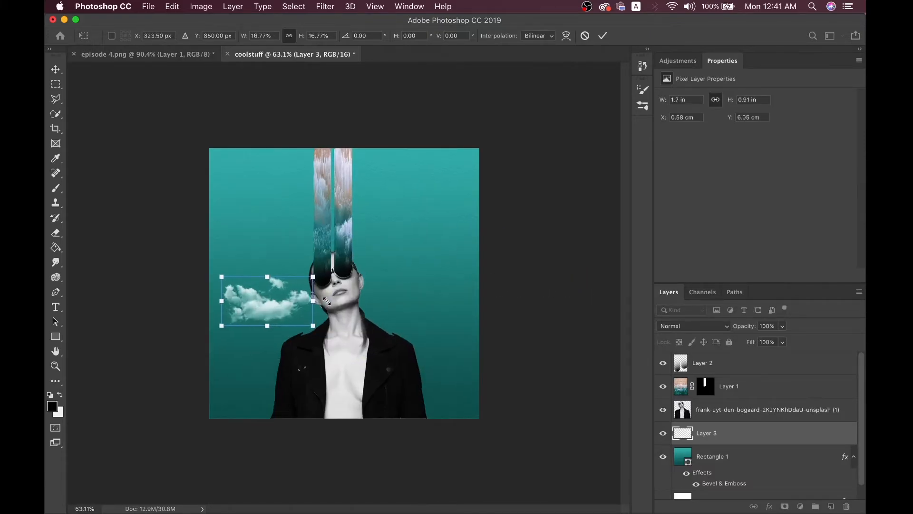
pyautogui.moveTo(217, 306); pyautogui.dragTo(384, 273)
pyautogui.press('Return')
# Reorder the cloud's Layer 3 so it sits behind the woman's photo
pyautogui.press('super+bracketright')
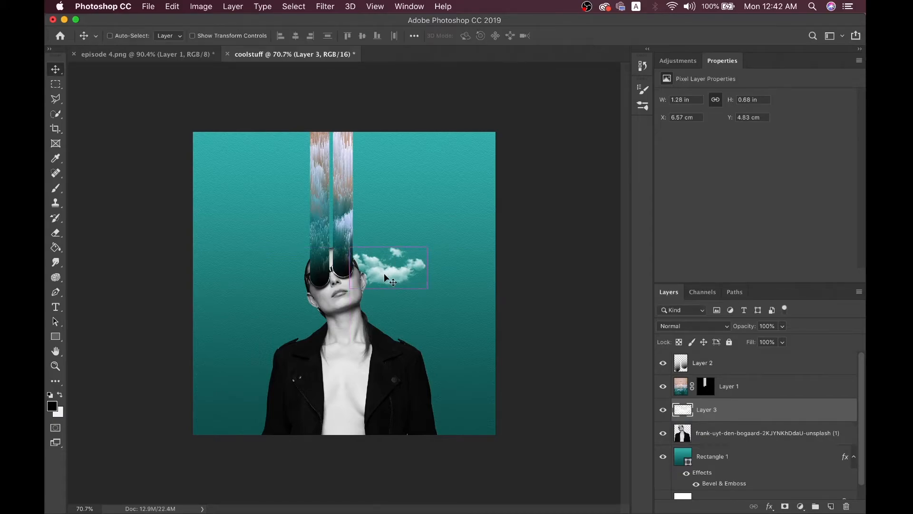
pyautogui.press('super+bracketright')
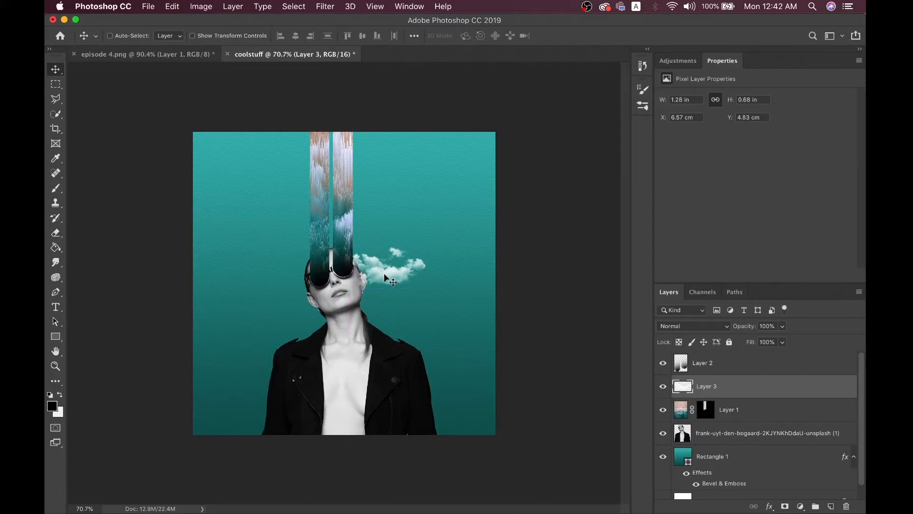
pyautogui.press('super+bracketleft')
pyautogui.press('super+bracketleft')
pyautogui.scroll(1, 384, 273)
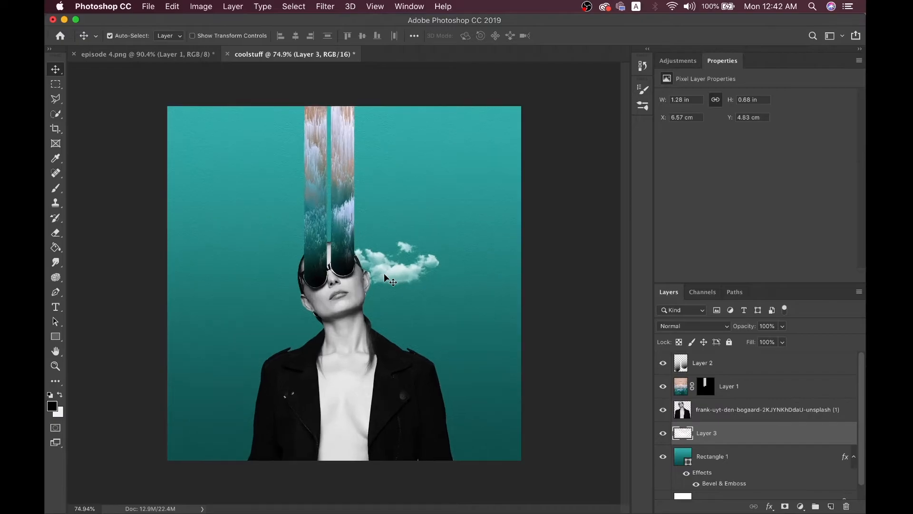
pyautogui.scroll(2, 384, 273)
# Narrow the small cloud's width slightly more, then head back to the browser
pyautogui.press('super+t')
pyautogui.moveTo(443, 265); pyautogui.dragTo(421, 264)
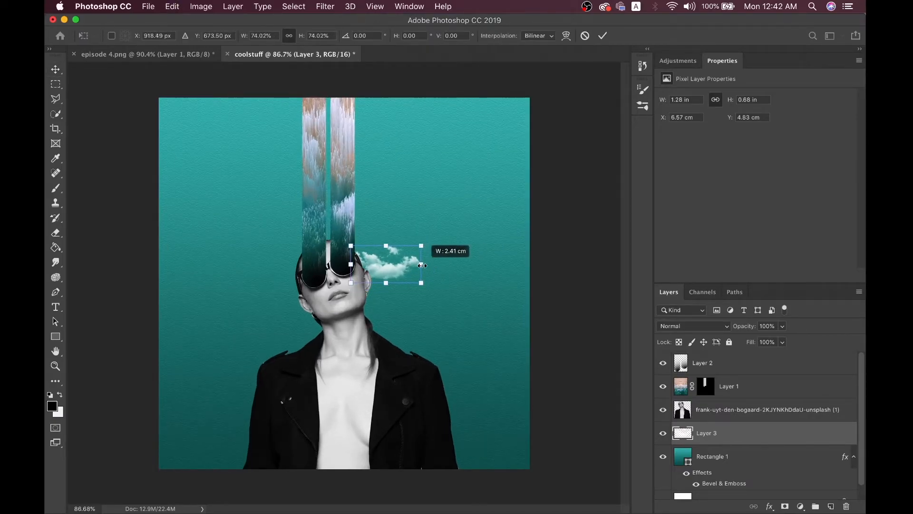
pyautogui.press('Return')
pyautogui.scroll(-3, 386, 266)
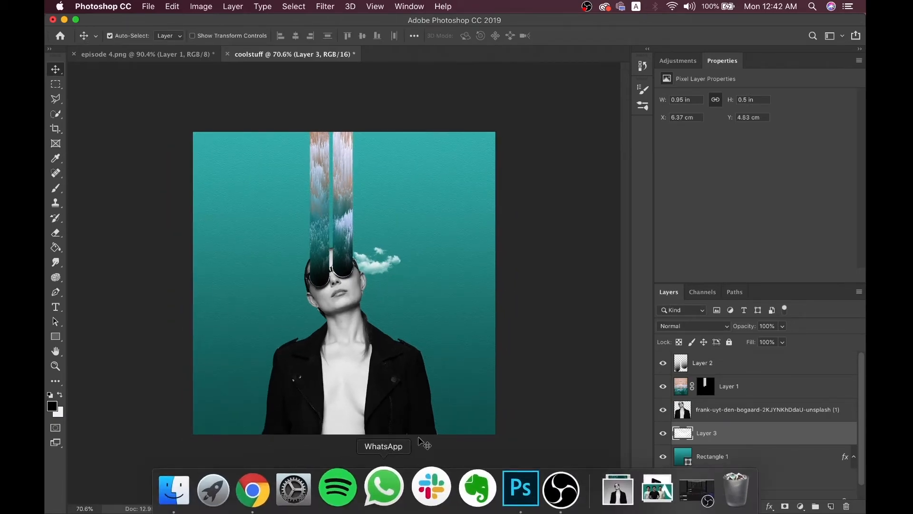
pyautogui.hotkey('ctrl', 'Right')
# Recheck the episode 4.png reference in Photoshop before returning to Chrome
pyautogui.rightClick(717, 143)
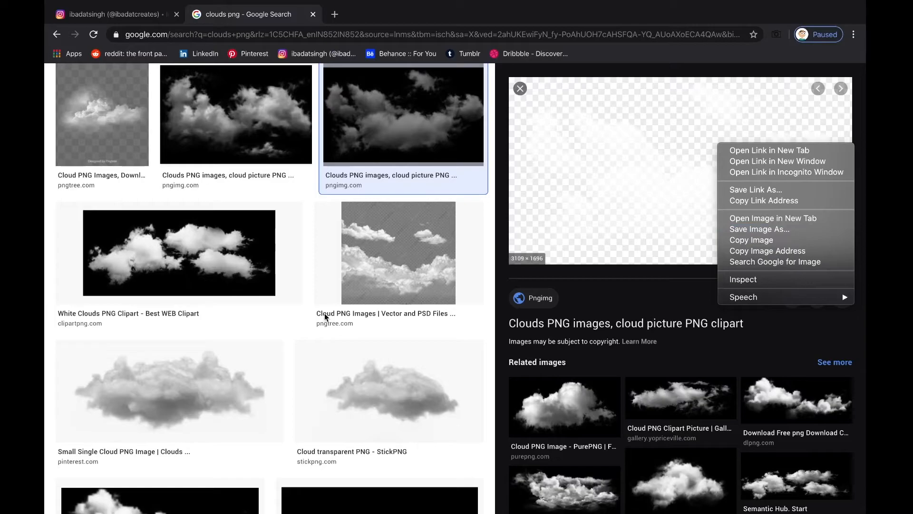
pyautogui.hotkey('ctrl', 'Left')
pyautogui.click(157, 55)
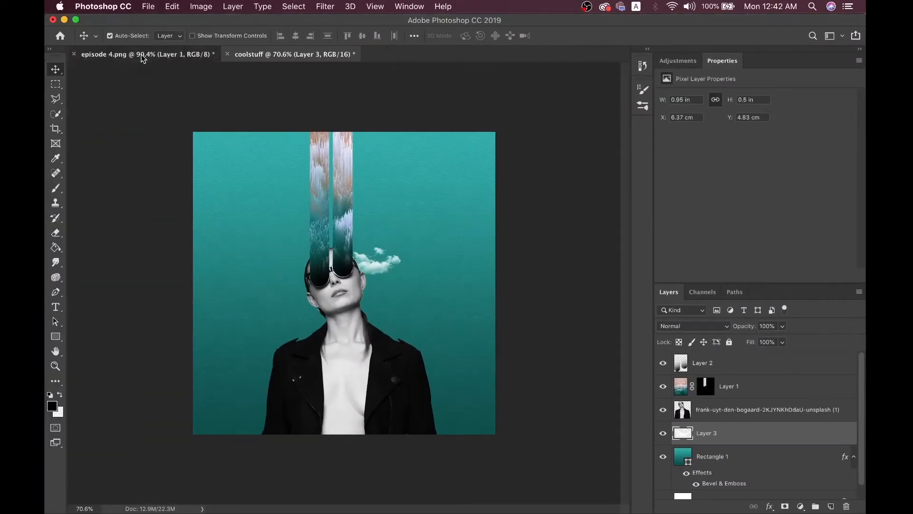
pyautogui.click(285, 54)
pyautogui.hotkey('ctrl', 'Right')
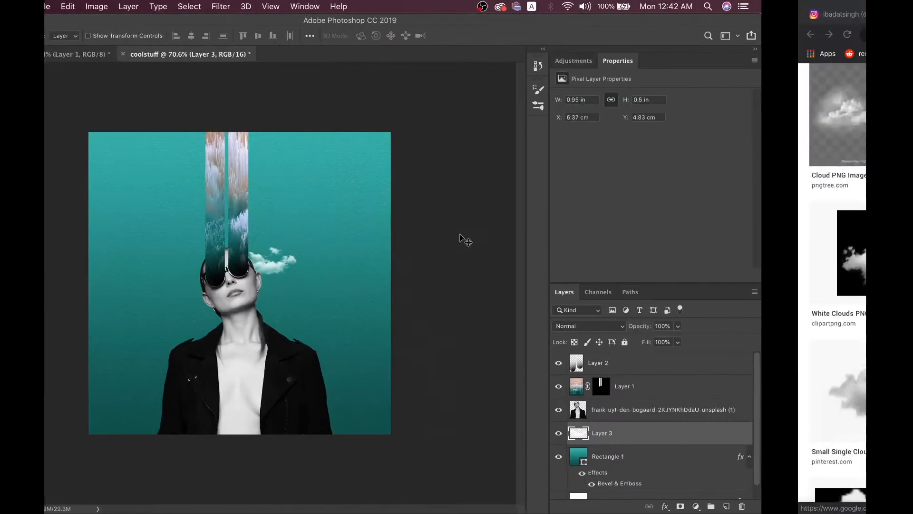
# Close the image preview, browse the clouds png results, and glance at the reference again
pyautogui.click(518, 90)
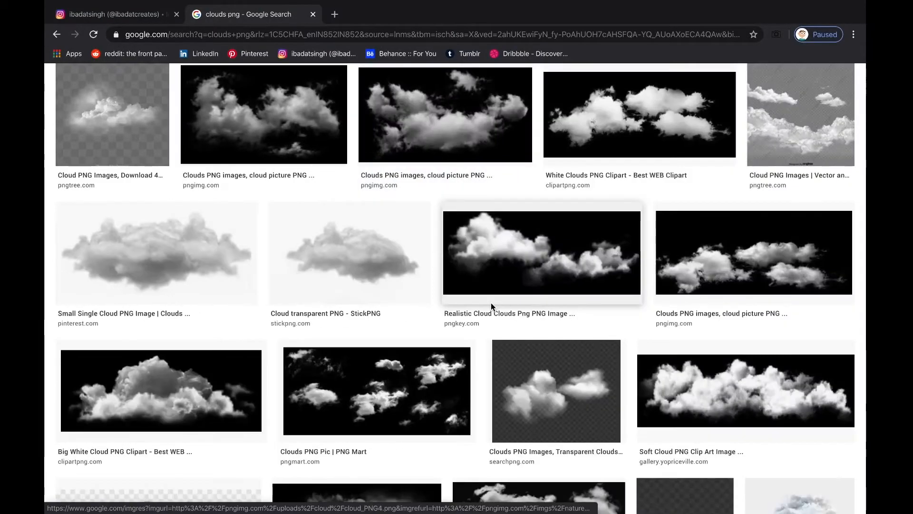
pyautogui.scroll(-2, 491, 302)
pyautogui.scroll(5, 491, 302)
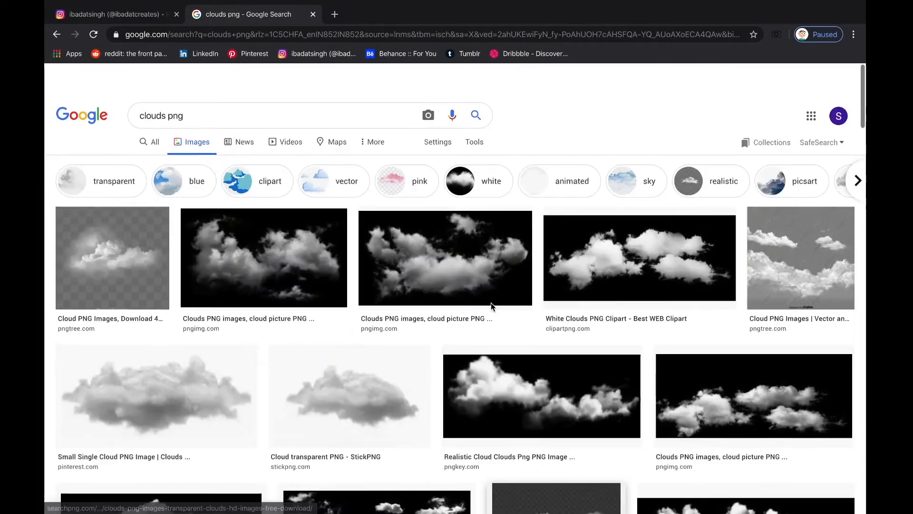
pyautogui.scroll(-1, 491, 302)
pyautogui.scroll(-10, 491, 303)
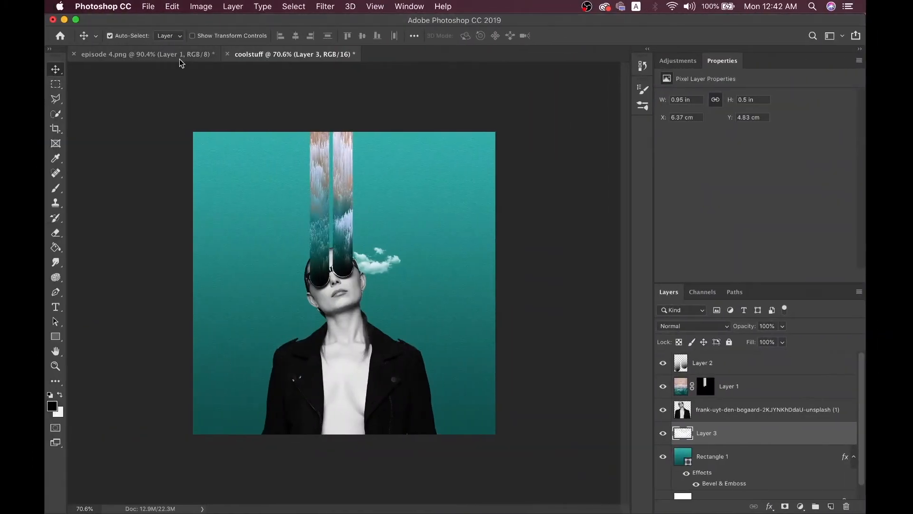
pyautogui.click(180, 58)
pyautogui.click(277, 55)
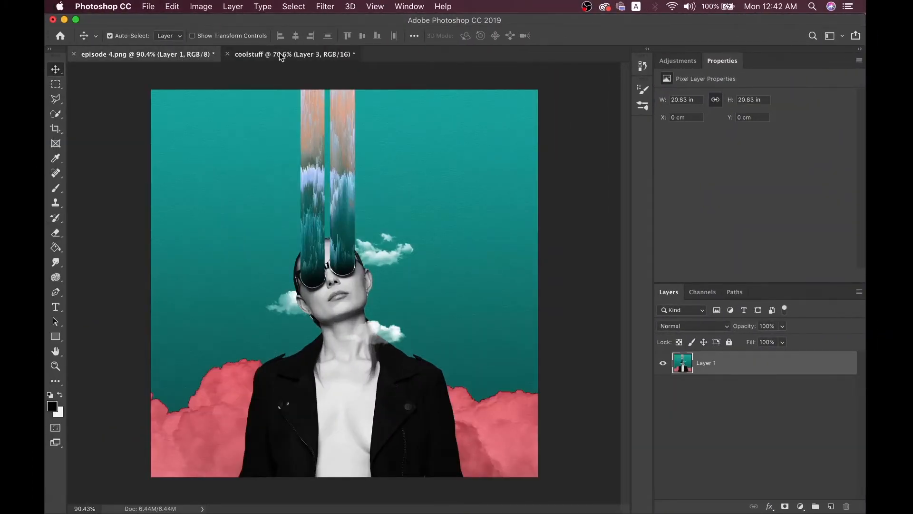
pyautogui.hotkey('ctrl', 'Right')
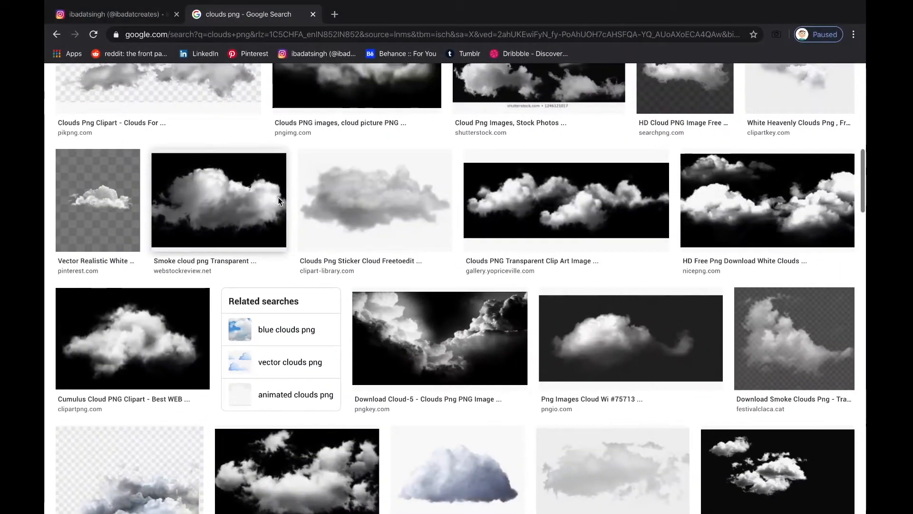
# Copy the 'Smoke cloud png Transparent' image from its preview
pyautogui.click(231, 220)
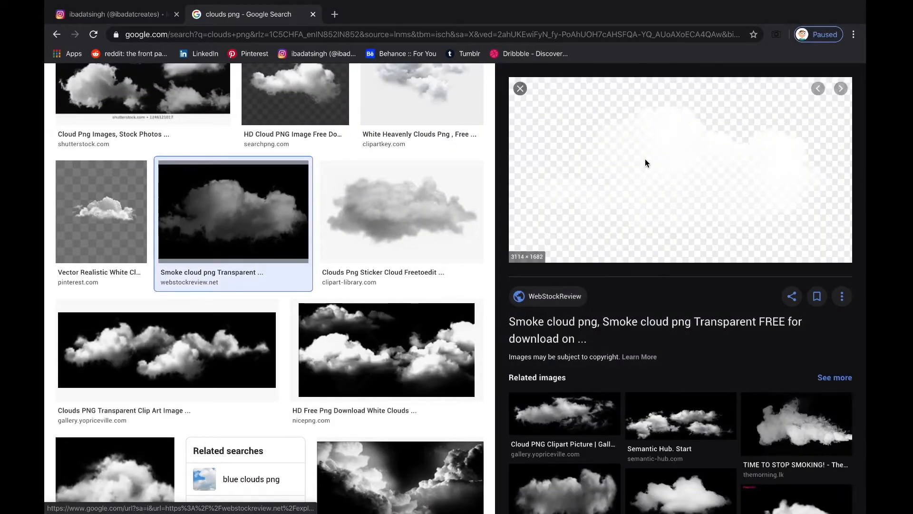
pyautogui.rightClick(645, 158)
pyautogui.click(680, 255)
# Paste the smoke cloud into coolstuff and scale it down to a small size
pyautogui.hotkey('ctrl', 'Left')
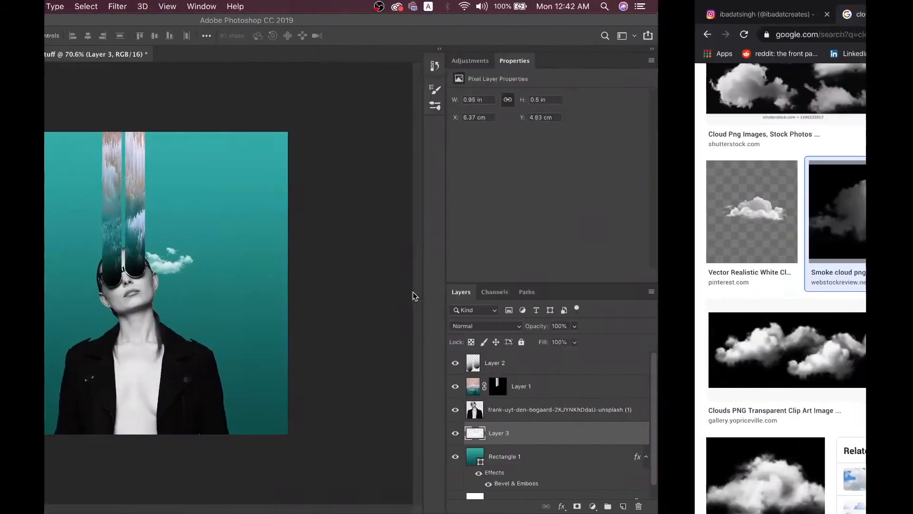
pyautogui.scroll(5, 386, 316)
pyautogui.press('super+v')
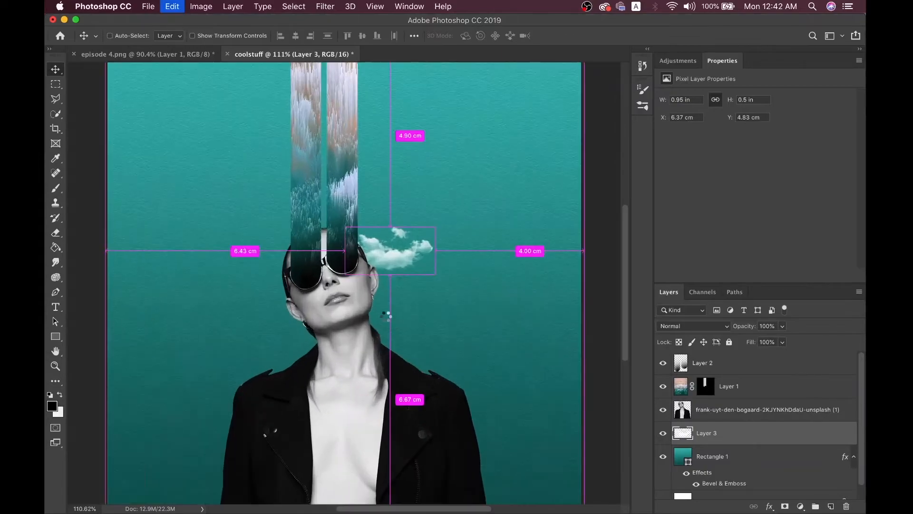
pyautogui.scroll(-5, 524, 259)
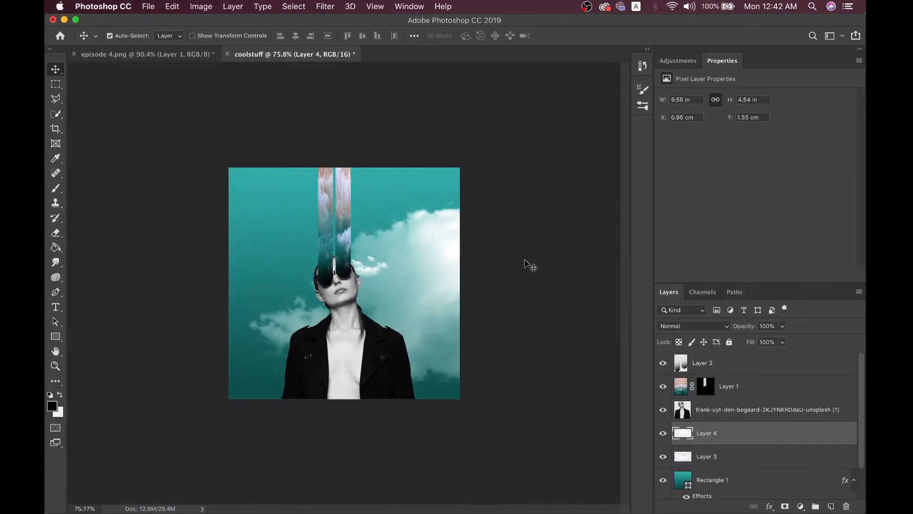
pyautogui.press('super+t')
pyautogui.scroll(-2, 525, 261)
pyautogui.moveTo(603, 295); pyautogui.dragTo(315, 300)
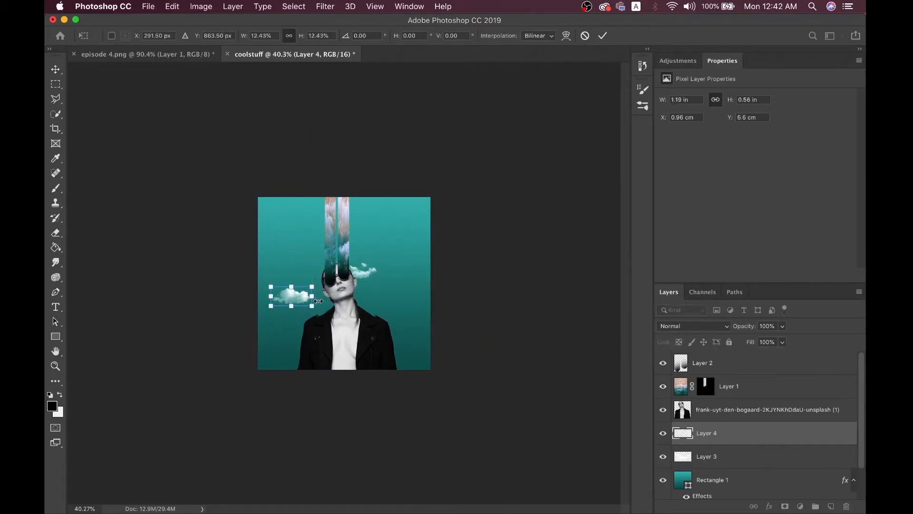
pyautogui.scroll(1, 312, 302)
pyautogui.scroll(3, 312, 303)
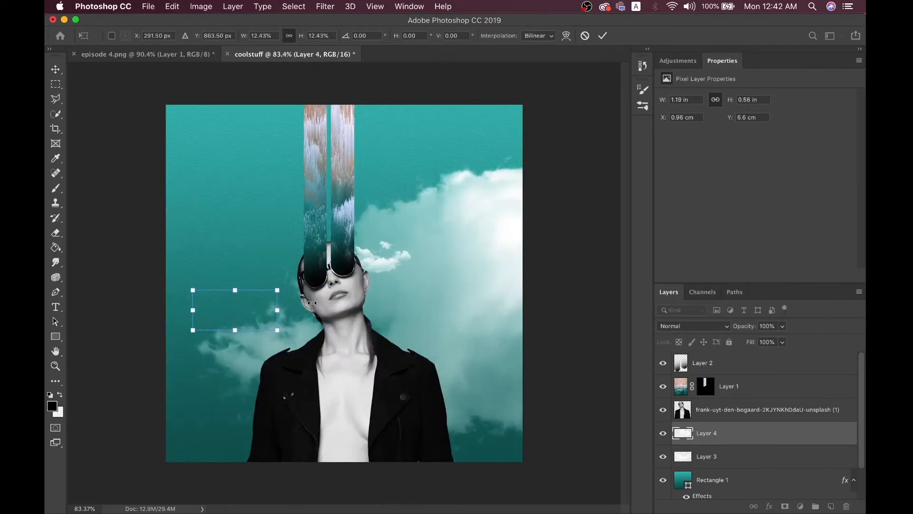
pyautogui.press('Return')
# Move the small cloud beside the face and tuck its layer behind the woman
pyautogui.moveTo(233, 311); pyautogui.dragTo(281, 299)
pyautogui.press('super+bracketright')
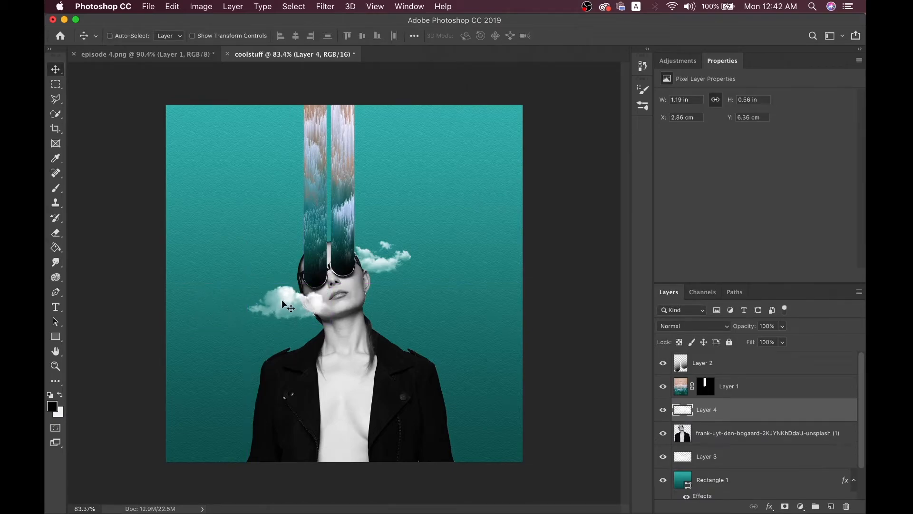
pyautogui.click(174, 50)
pyautogui.click(281, 55)
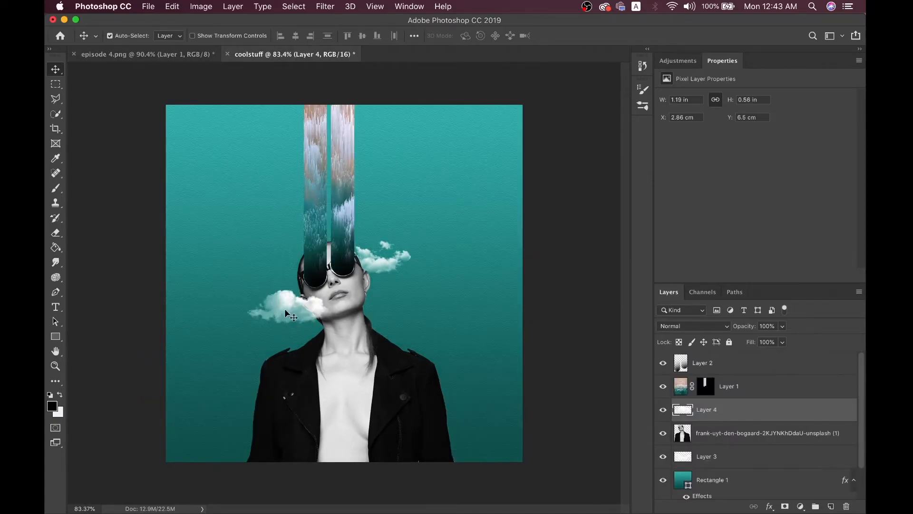
pyautogui.press('super+bracketleft')
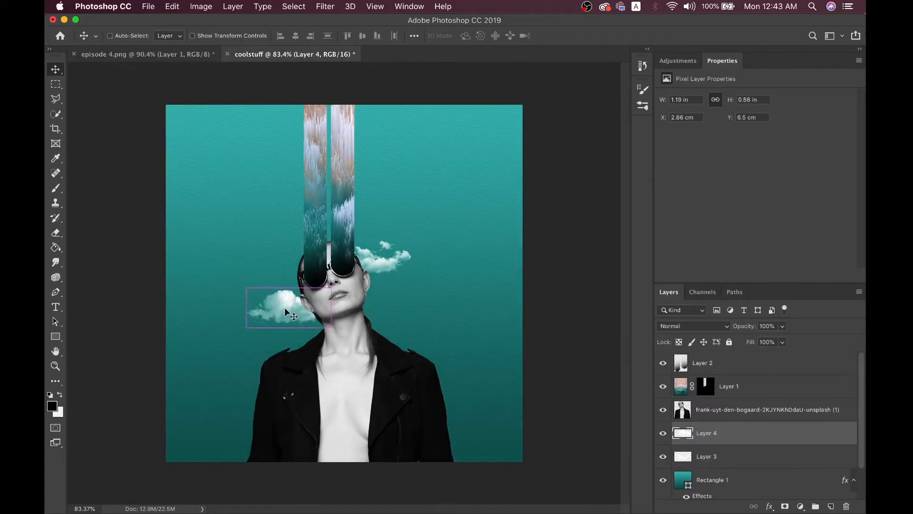
# Copy and paste a second cloud as Layer 5 above the woman's photo
pyautogui.moveTo(284, 310); pyautogui.dragTo(415, 329)
pyautogui.press('super+z')
pyautogui.press('super+a')
pyautogui.press('super+c')
pyautogui.press('super+v')
pyautogui.press('super+bracketright')
# Shrink the left cloud to about 73% and nudge the shoulder cloud slightly left
pyautogui.click(284, 303)
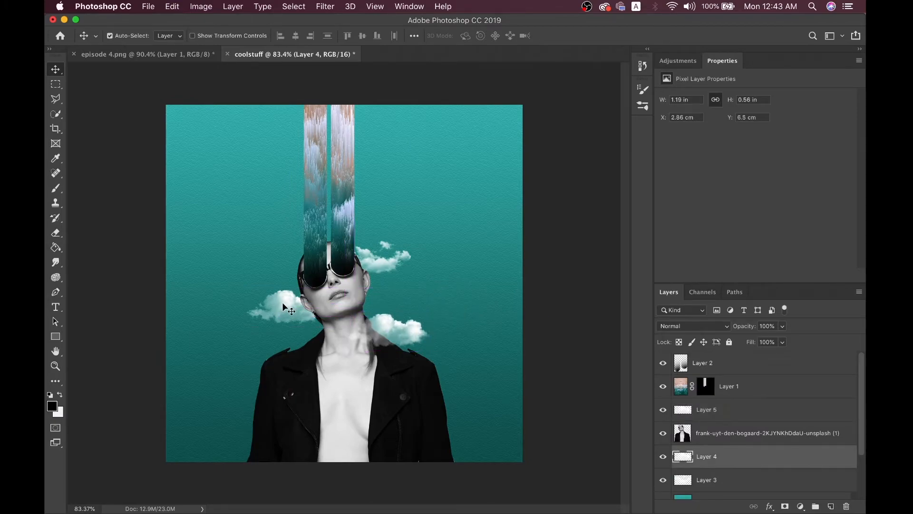
pyautogui.press('super+t')
pyautogui.moveTo(245, 286); pyautogui.dragTo(301, 305)
pyautogui.press('Return')
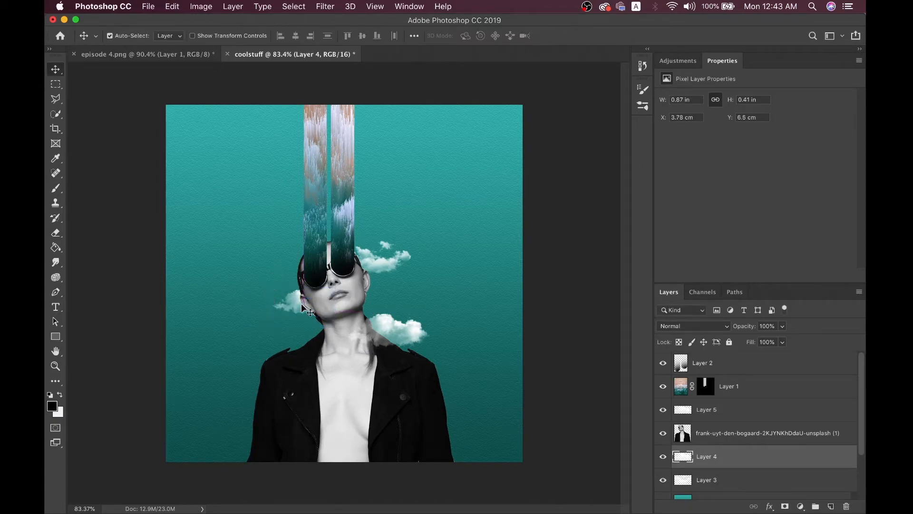
pyautogui.click(390, 329)
pyautogui.moveTo(381, 326); pyautogui.dragTo(377, 326)
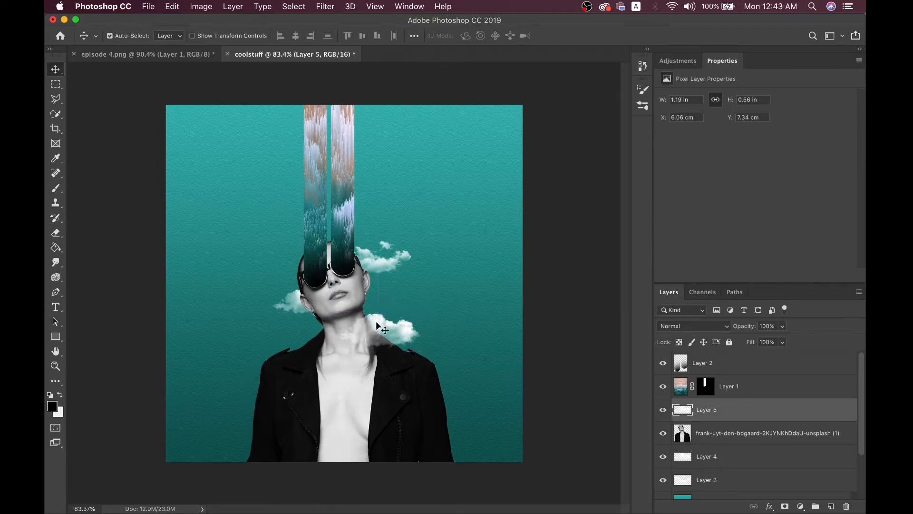
# View the episode 4.png reference's pink cloud bank, then switch to Chrome
pyautogui.click(196, 55)
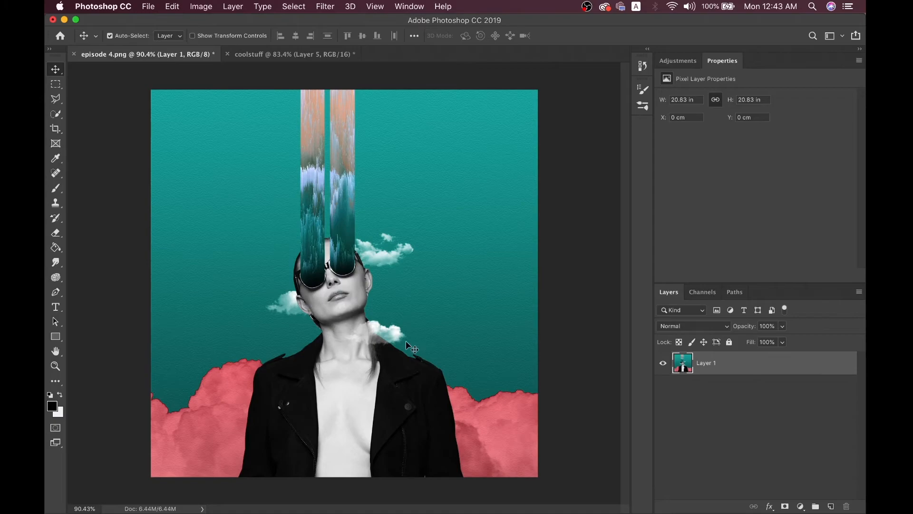
pyautogui.hotkey('ctrl', 'Right')
# Close the image preview and scroll down through the clouds png results
pyautogui.click(520, 88)
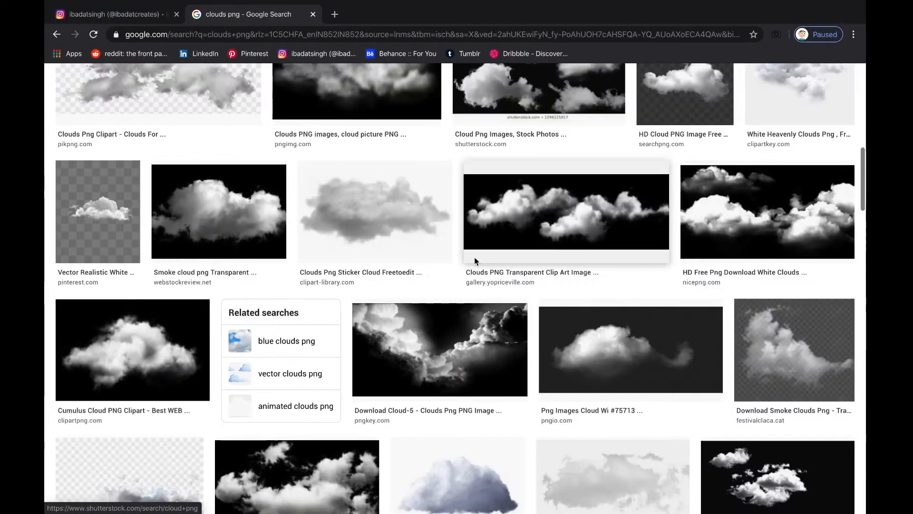
pyautogui.scroll(10, 466, 304)
pyautogui.hotkey('ctrl', 'Left')
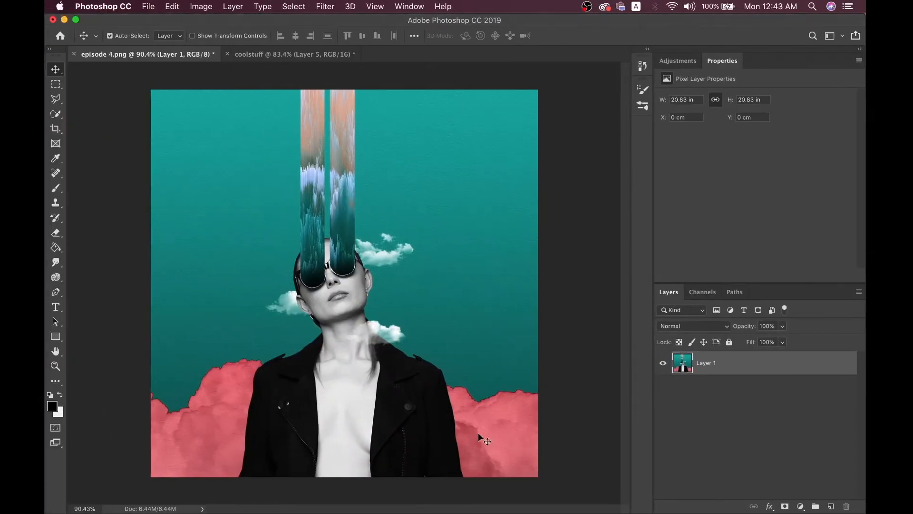
pyautogui.hotkey('ctrl', 'Right')
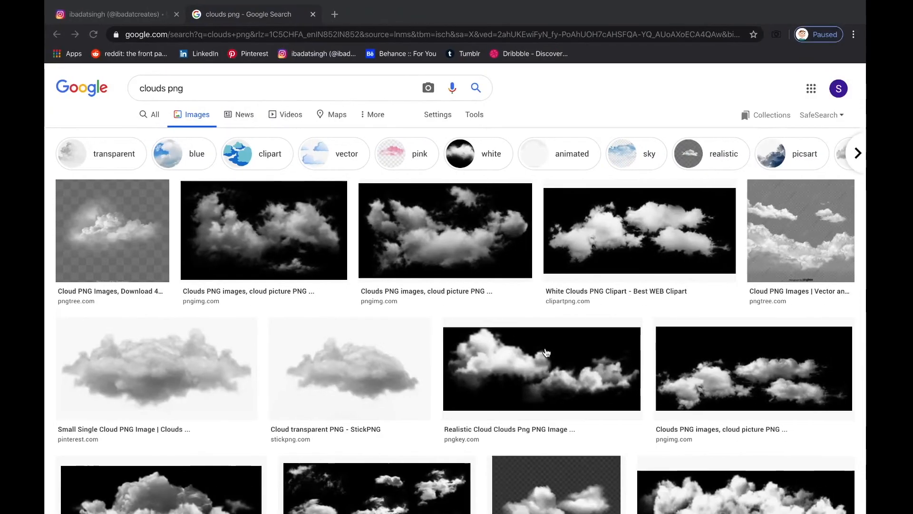
pyautogui.scroll(-15, 547, 352)
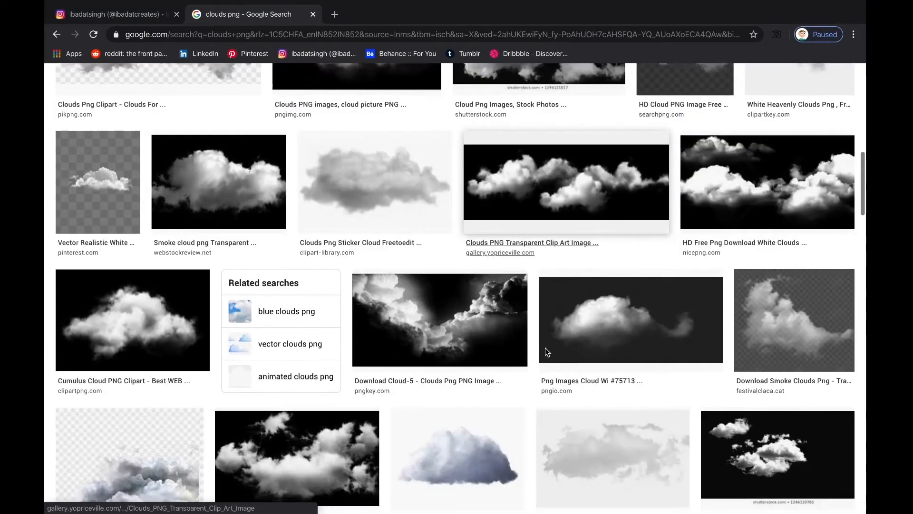
pyautogui.scroll(-2, 546, 352)
pyautogui.scroll(-5, 546, 352)
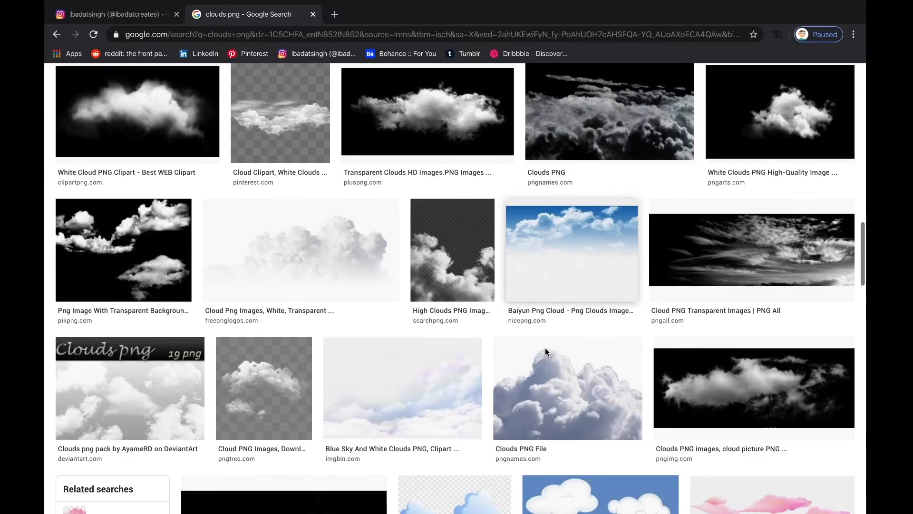
pyautogui.scroll(-8, 545, 352)
pyautogui.scroll(-5, 545, 352)
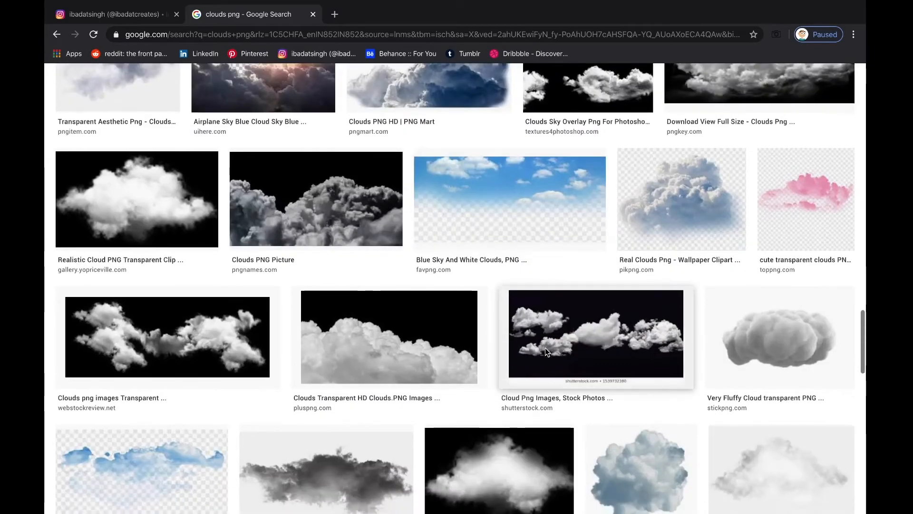
# Copy the 'Clouds Transparent HD Clouds' image and return to Photoshop
pyautogui.click(372, 353)
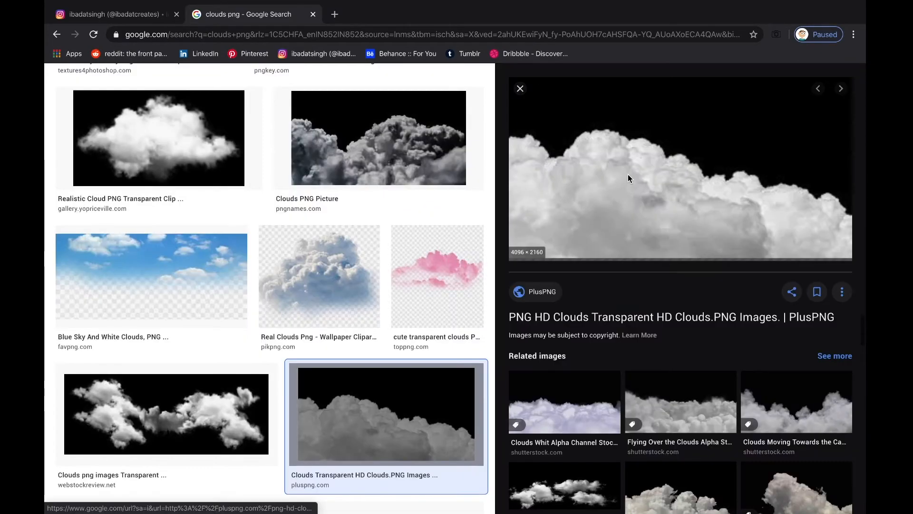
pyautogui.rightClick(643, 141)
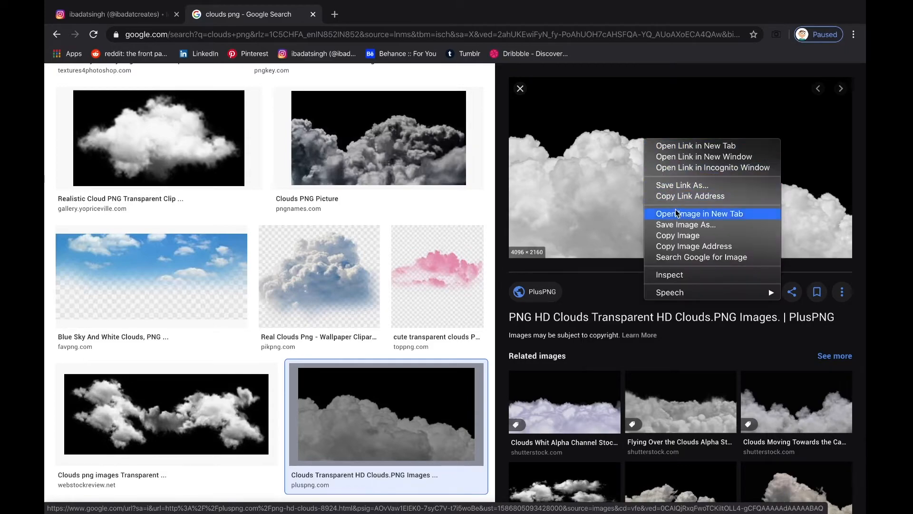
pyautogui.click(679, 235)
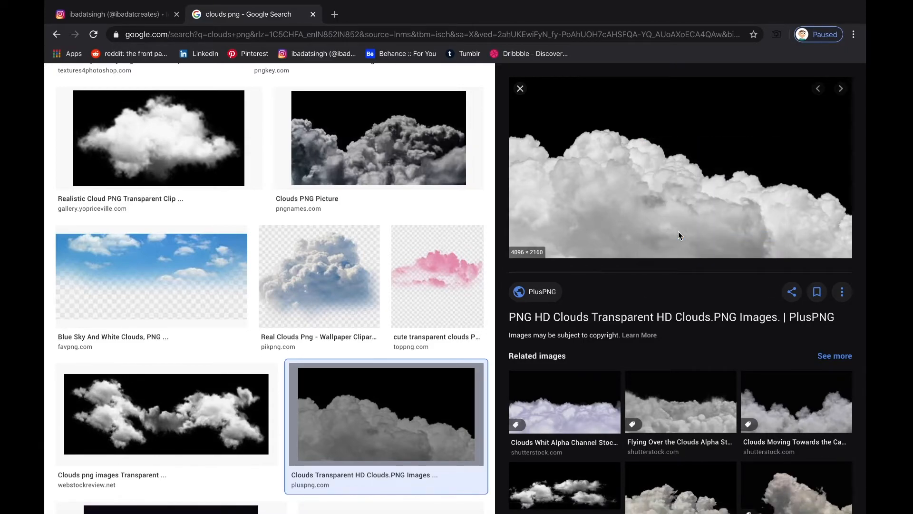
pyautogui.press('super+Tab')
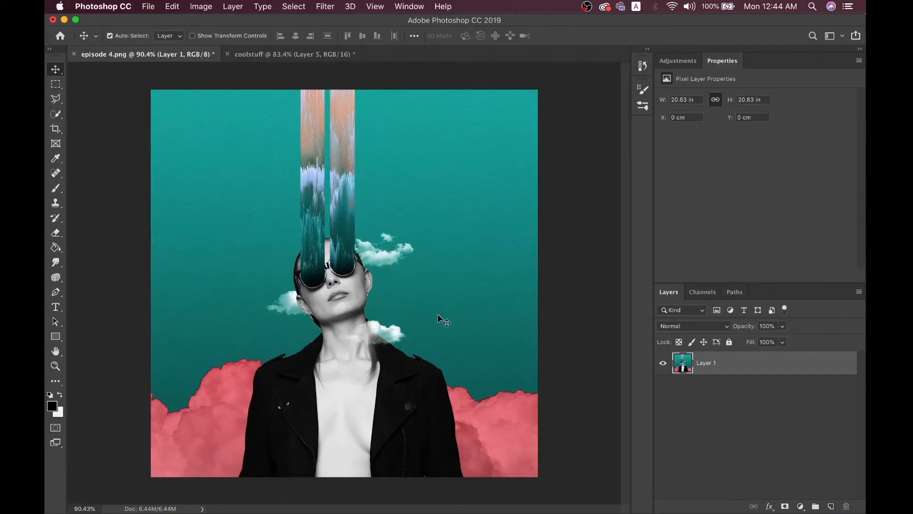
# Flip between coolstuff and episode 4.png, then recopy the PlusPNG HD cloud-bank image
pyautogui.click(299, 54)
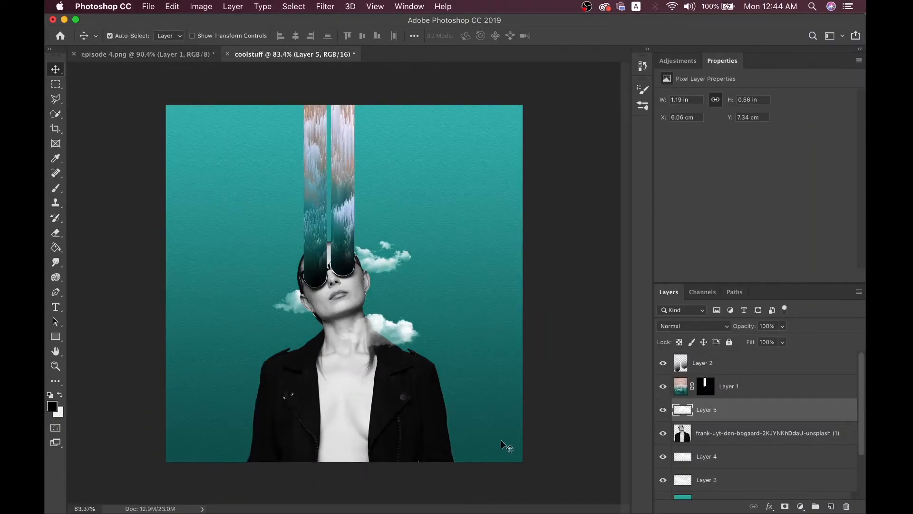
pyautogui.click(198, 53)
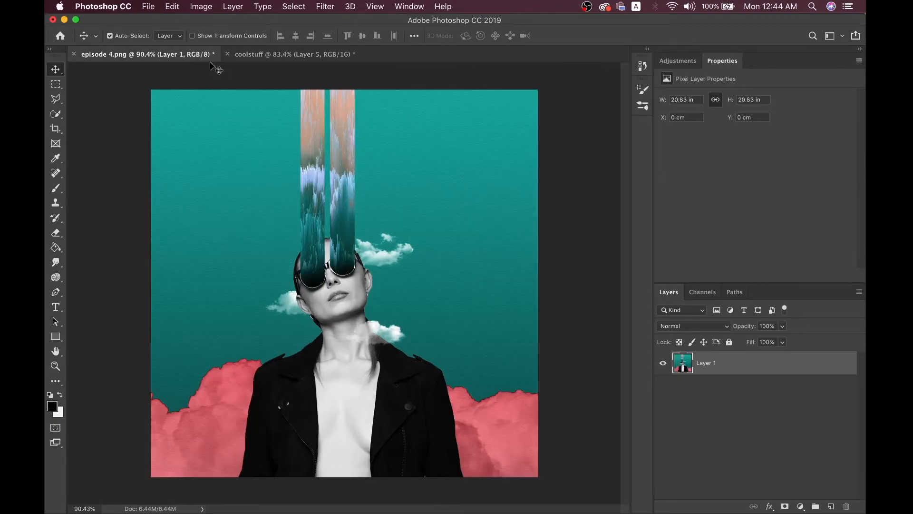
pyautogui.click(338, 56)
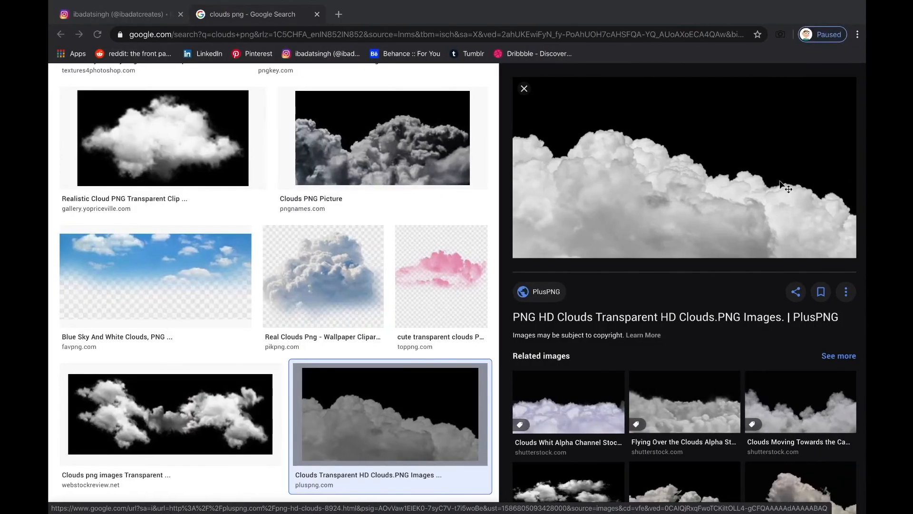
pyautogui.rightClick(719, 170)
pyautogui.click(752, 266)
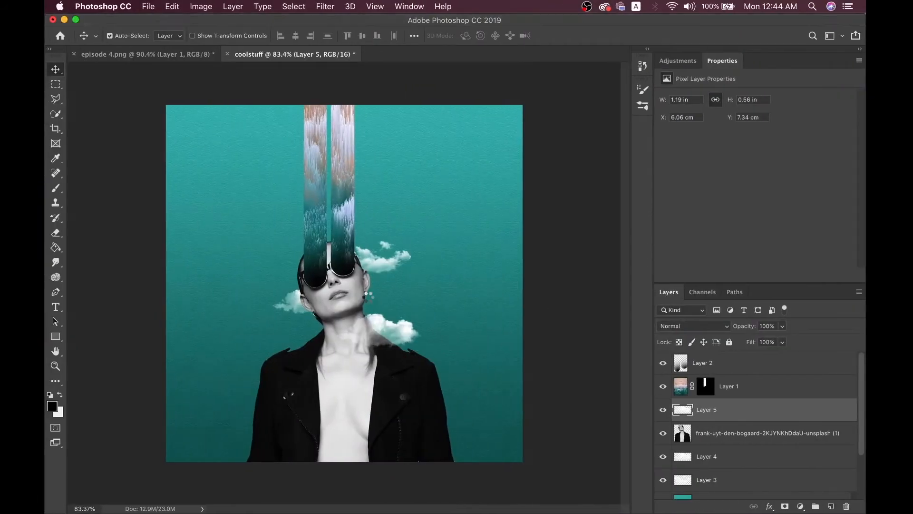
# Select the woman's photo layer and paste the cloud bank above it
pyautogui.click(369, 297)
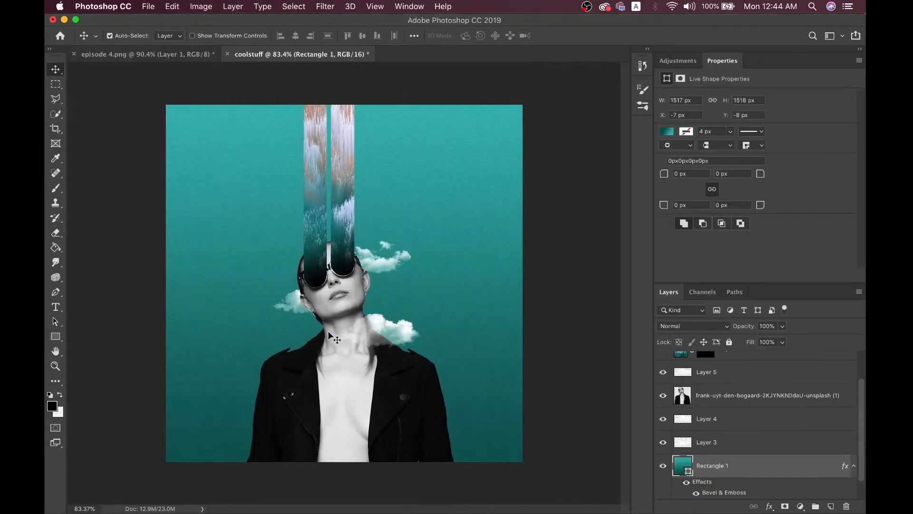
pyautogui.scroll(-5, 329, 332)
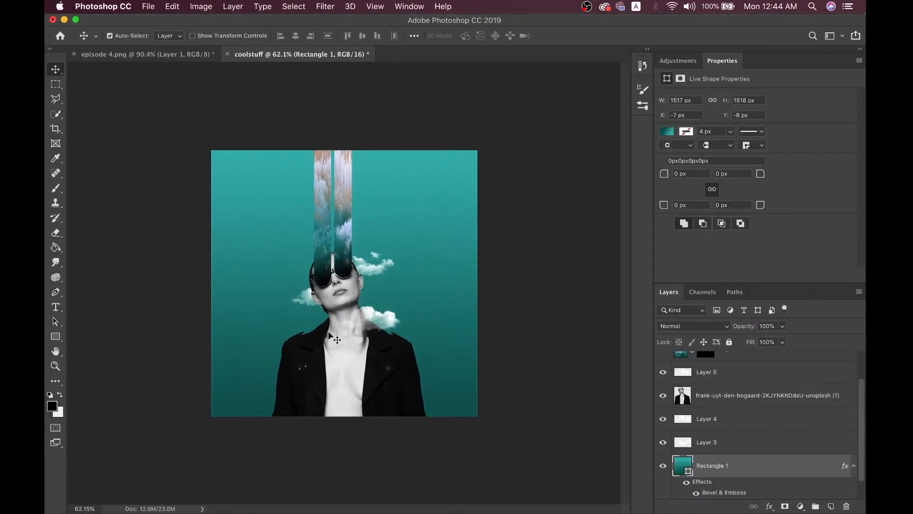
pyautogui.click(383, 353)
pyautogui.press('super+v')
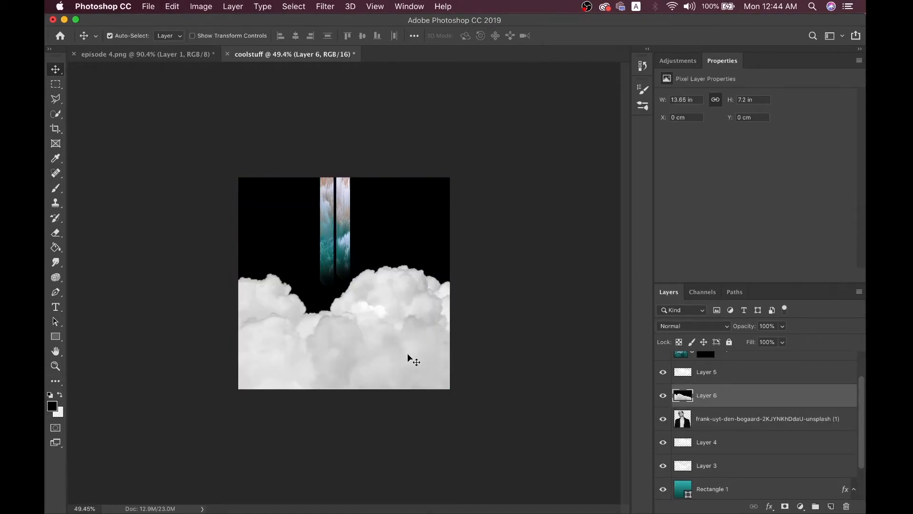
# Scale the cloud bank to about 45%, tilt it about 13°, and move it lower
pyautogui.press('super+t')
pyautogui.press('super+minus')
pyautogui.press('super+minus')
pyautogui.moveTo(606, 308); pyautogui.dragTo(400, 309)
pyautogui.press('super+plus')
pyautogui.press('super+plus')
pyautogui.press('super+plus')
pyautogui.moveTo(467, 337); pyautogui.dragTo(498, 338)
pyautogui.moveTo(366, 323)
pyautogui.mouseDown()
pyautogui.moveTo(422, 327)
pyautogui.moveTo(360, 323)
pyautogui.mouseUp()
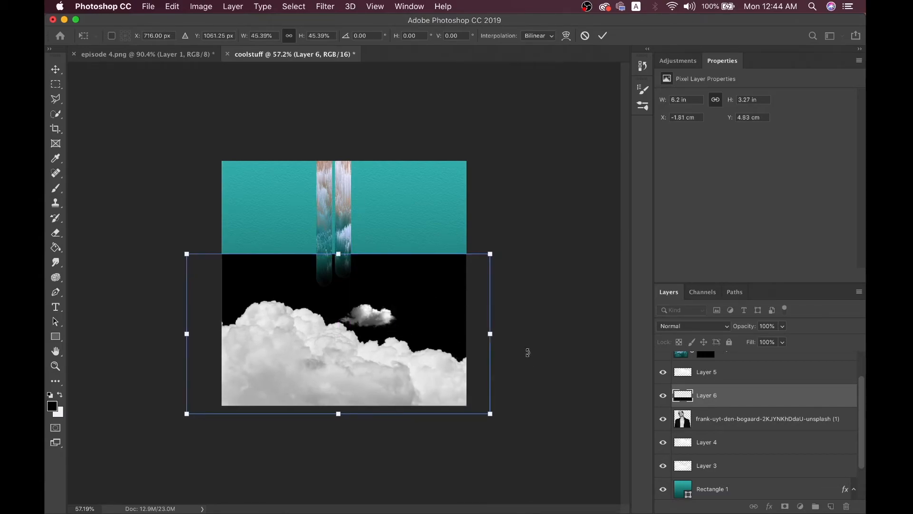
pyautogui.moveTo(516, 320); pyautogui.dragTo(504, 293)
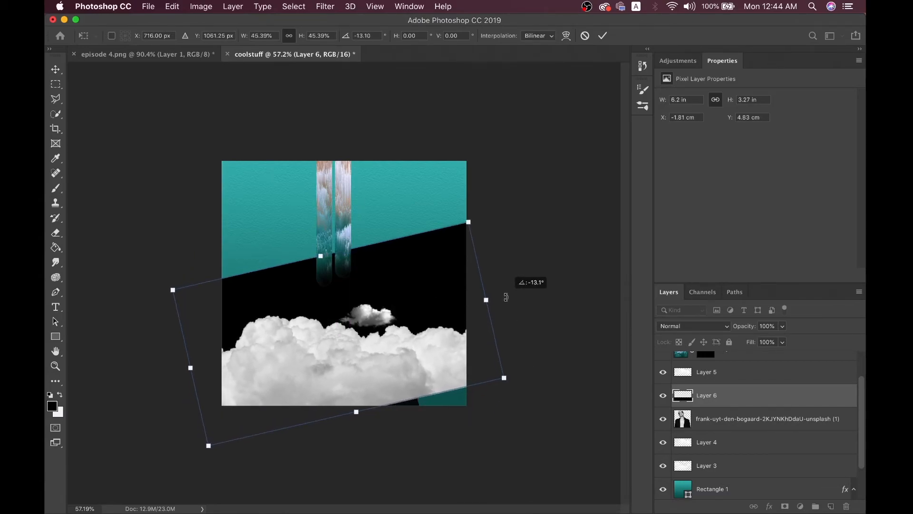
pyautogui.moveTo(435, 373); pyautogui.dragTo(435, 389)
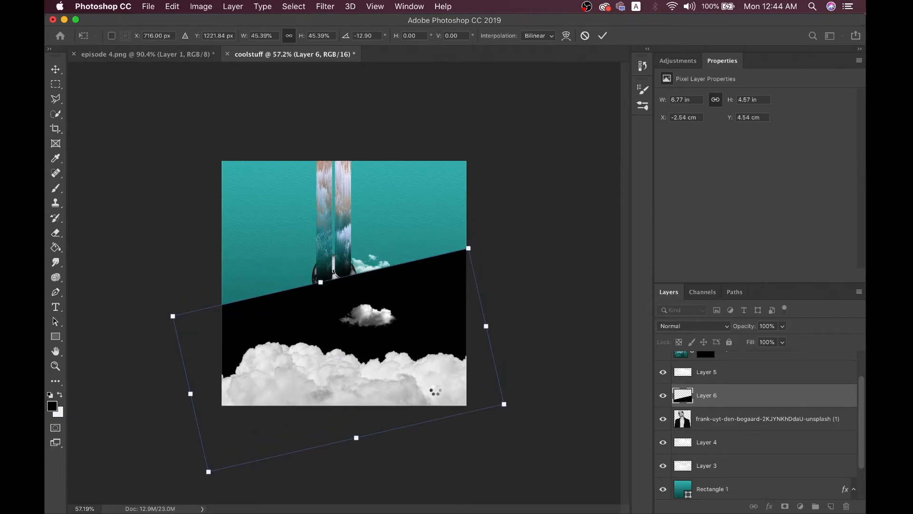
pyautogui.press('Return')
# Send the cloud bank Layer 6 behind the woman
pyautogui.hotkey('ctrl', '[')
pyautogui.hotkey('ctrl', '[')
pyautogui.click(435, 390)
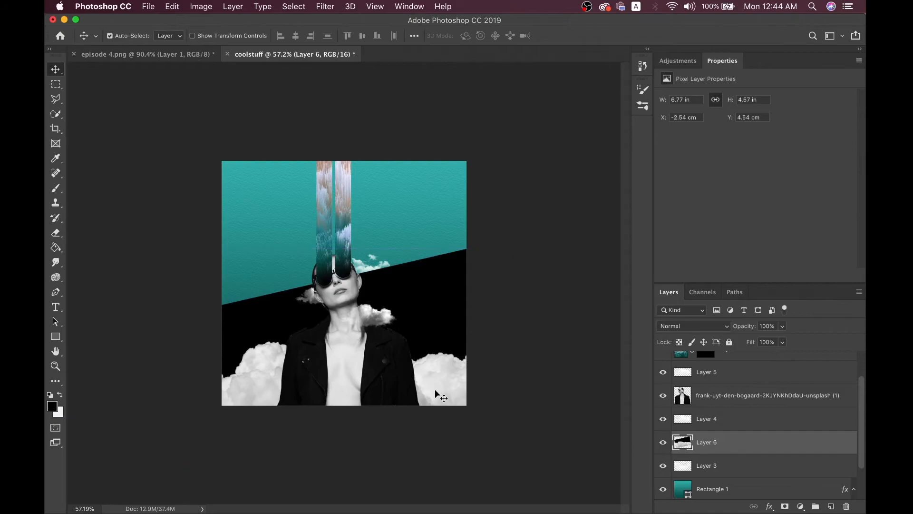
pyautogui.hotkey('ctrl', '+')
pyautogui.hotkey('ctrl', '+')
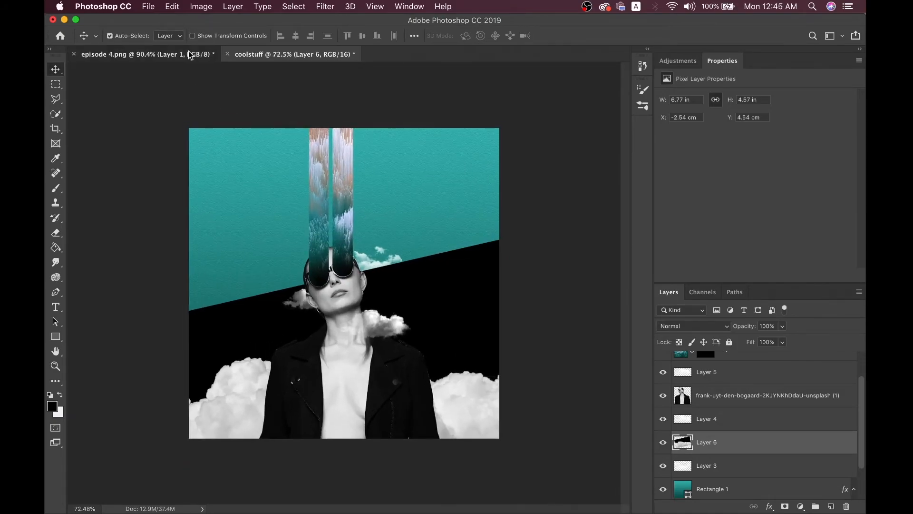
# Move the cloud bank up and enlarge it to about 111% to fill the bottom corners
pyautogui.click(204, 54)
pyautogui.click(294, 58)
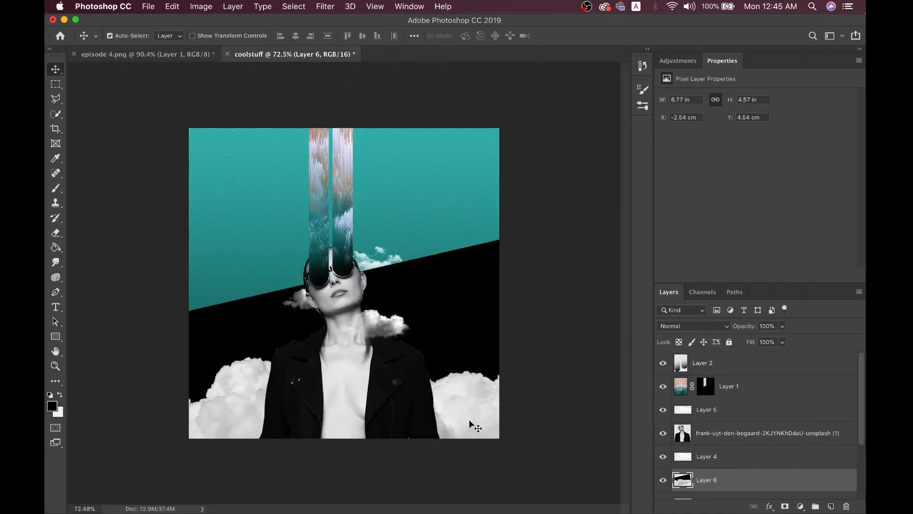
pyautogui.hotkey('ctrl', 't')
pyautogui.hotkey('ctrl', '0')
pyautogui.moveTo(419, 407); pyautogui.dragTo(420, 377)
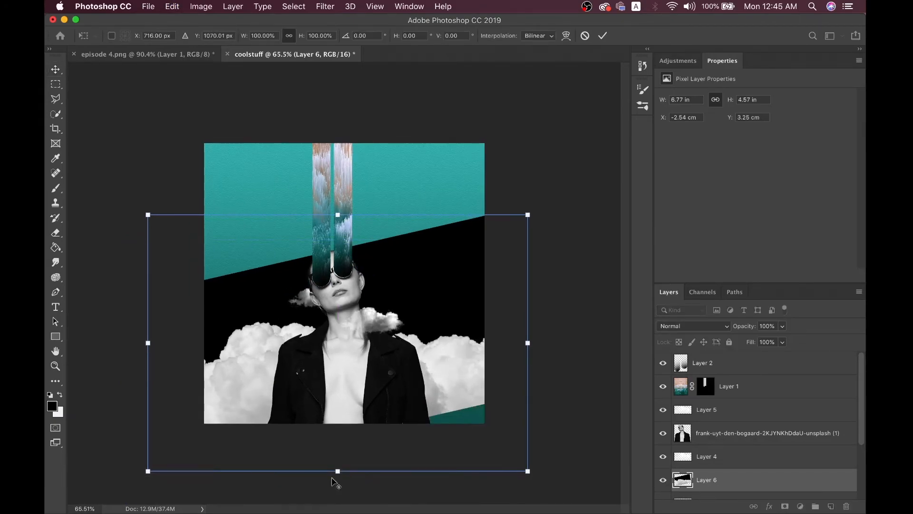
pyautogui.moveTo(337, 472); pyautogui.dragTo(366, 413)
pyautogui.press('Return')
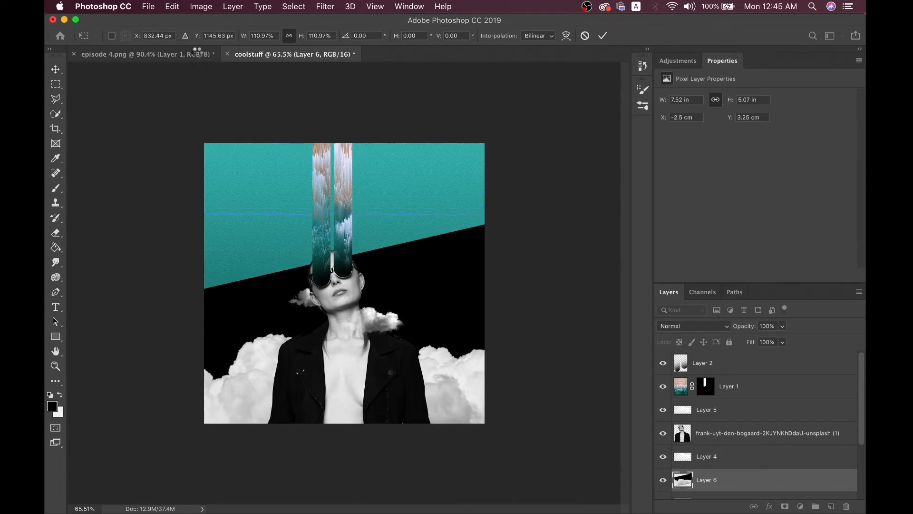
# Compare with the episode 4.png reference, then show the cloud layer's blend mode list
pyautogui.click(196, 54)
pyautogui.click(253, 53)
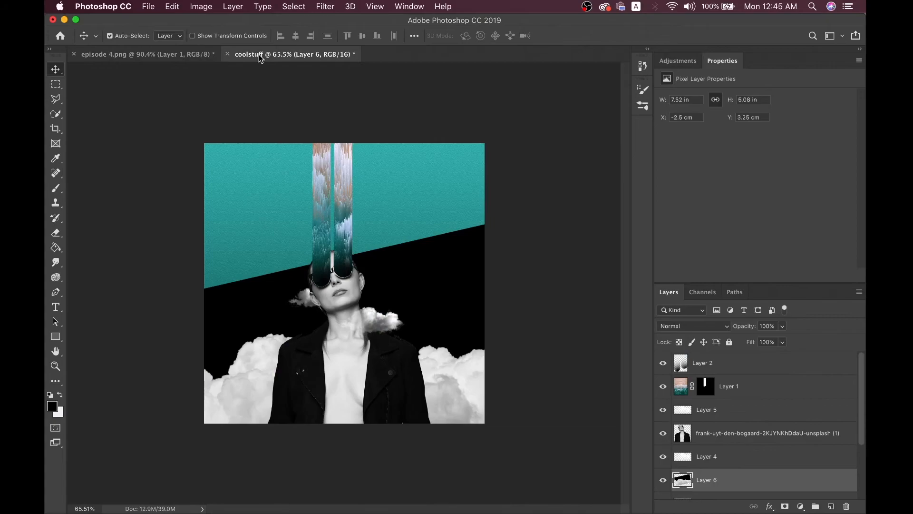
pyautogui.scroll(2, 413, 394)
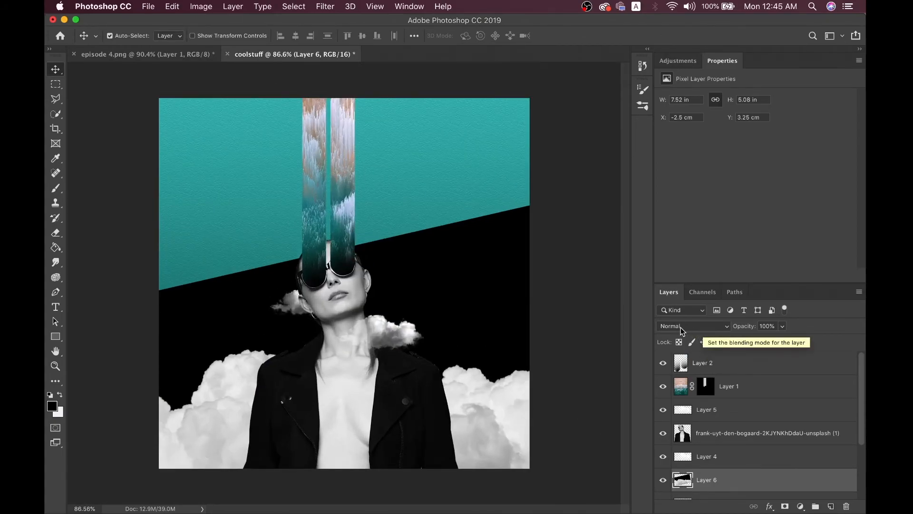
pyautogui.scroll(-2, 728, 478)
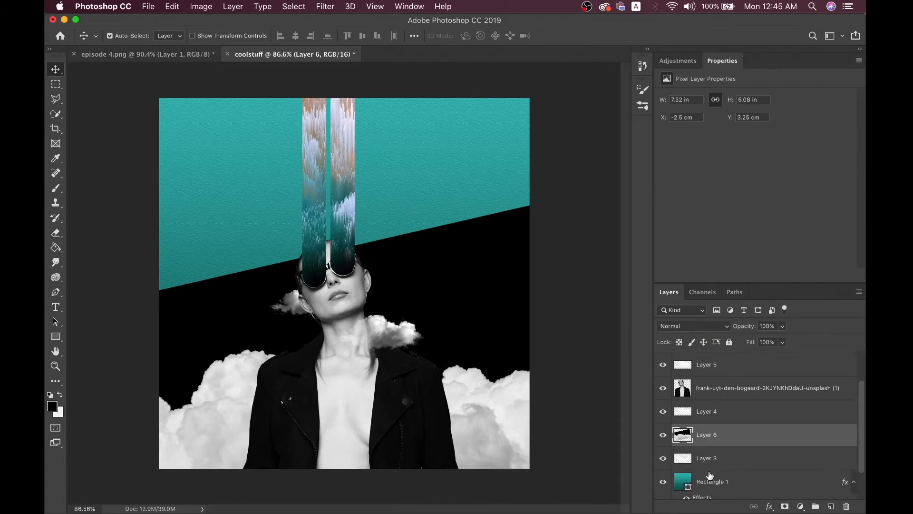
pyautogui.scroll(-2, 710, 477)
pyautogui.scroll(3, 708, 474)
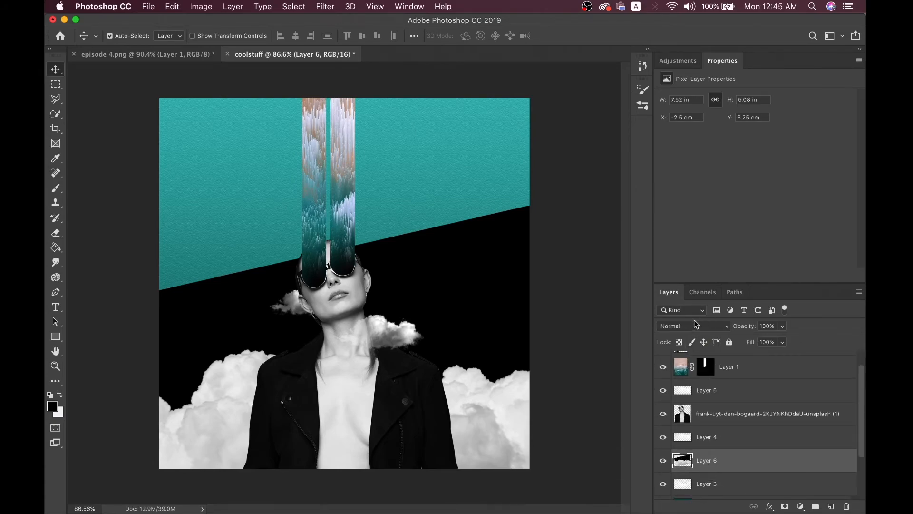
pyautogui.click(719, 328)
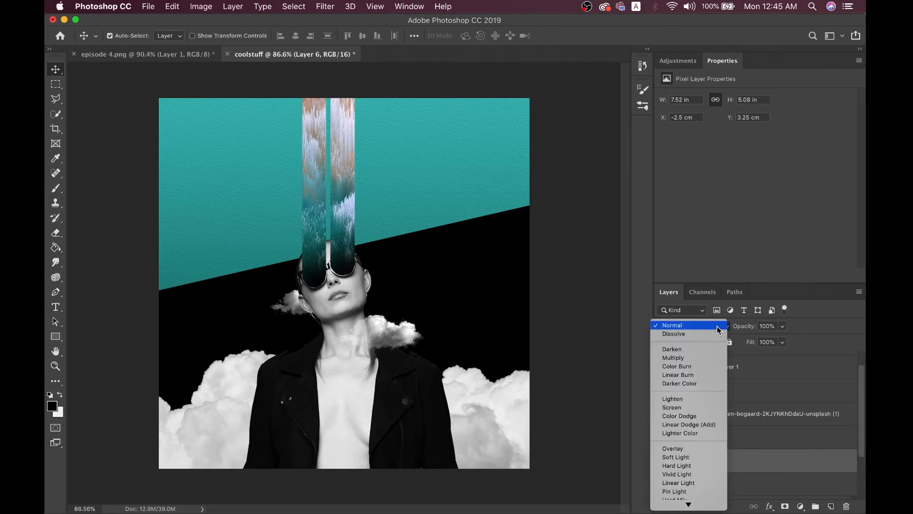
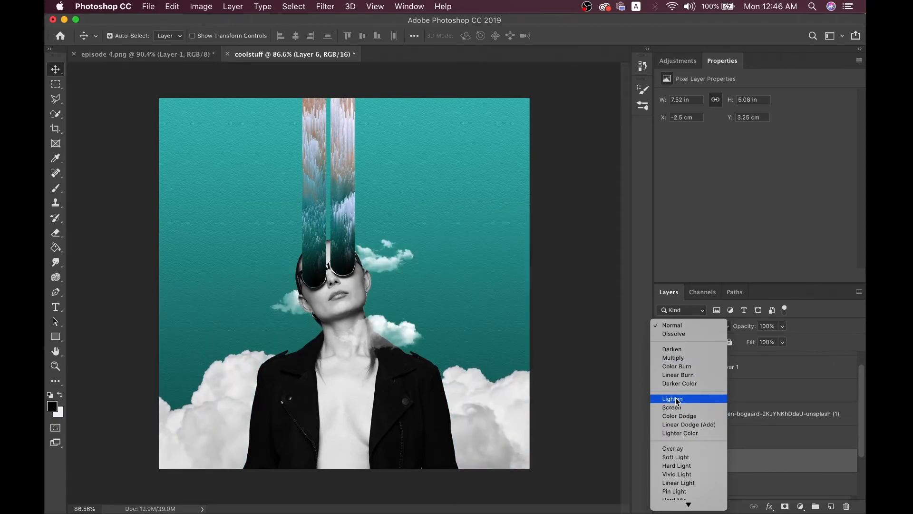
# Set Layer 6's blend mode to Difference so the lower clouds turn coral-pink against the teal
pyautogui.scroll(-3, 677, 401)
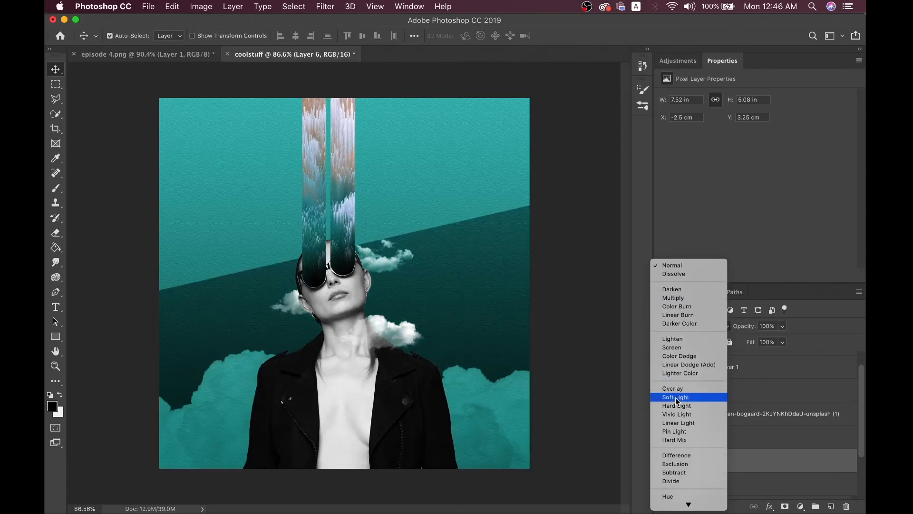
pyautogui.scroll(-1, 678, 401)
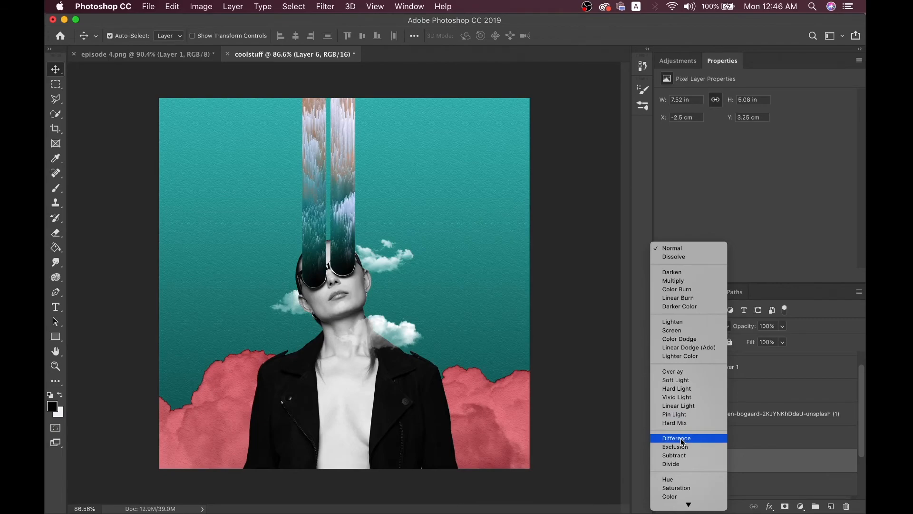
pyautogui.click(683, 442)
pyautogui.press('super+minus')
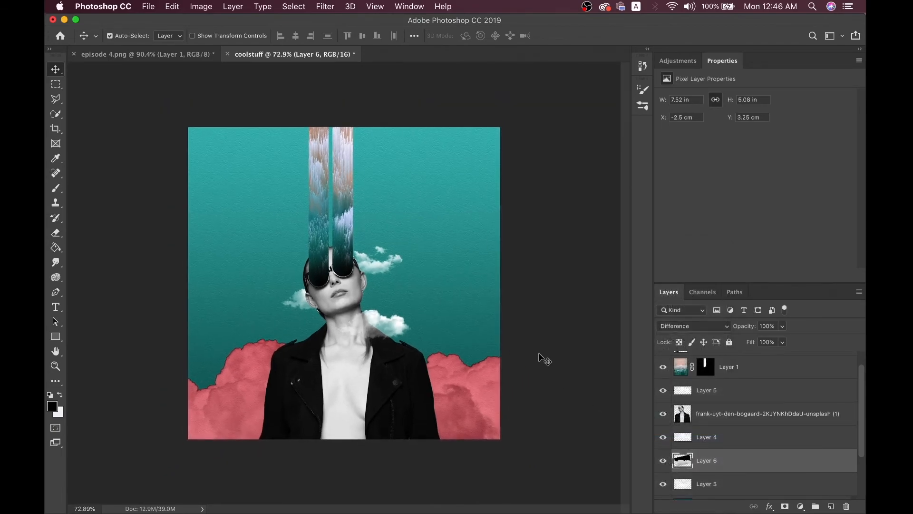
pyautogui.scroll(2, 540, 353)
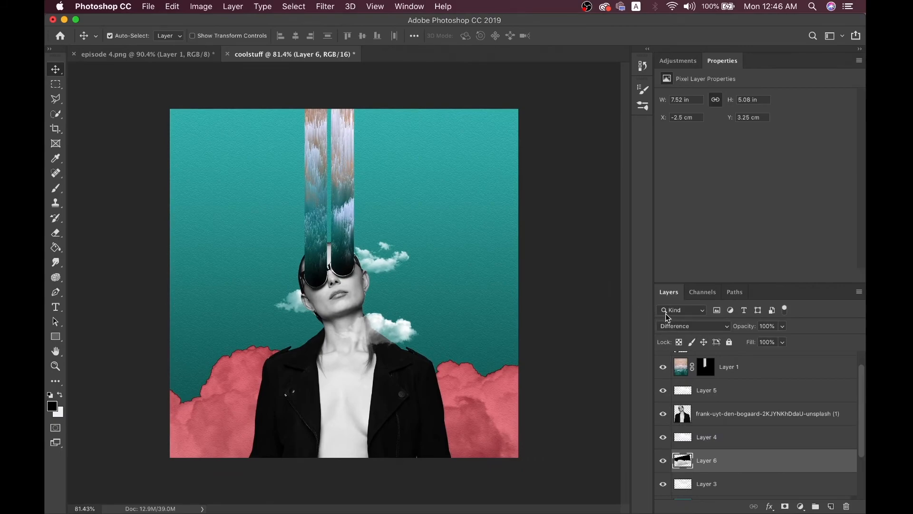
pyautogui.click(682, 327)
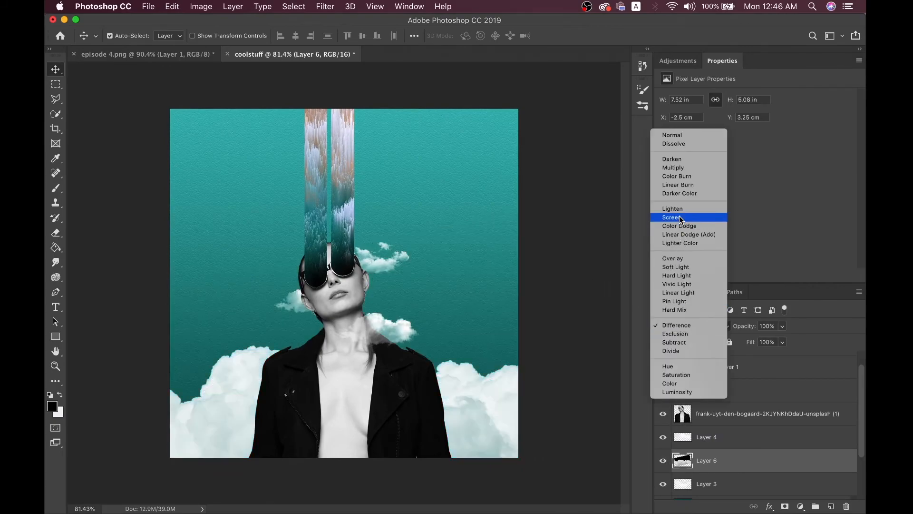
pyautogui.click(682, 328)
pyautogui.scroll(-1, 555, 316)
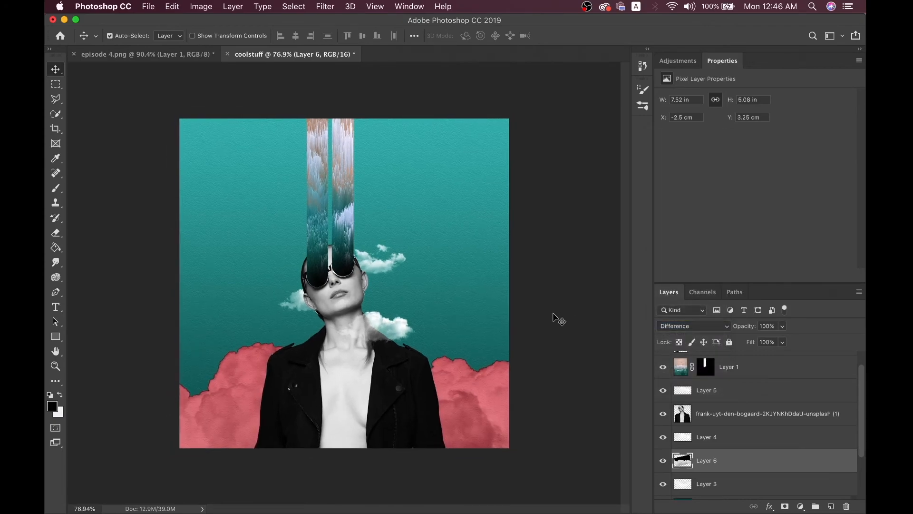
pyautogui.click(691, 322)
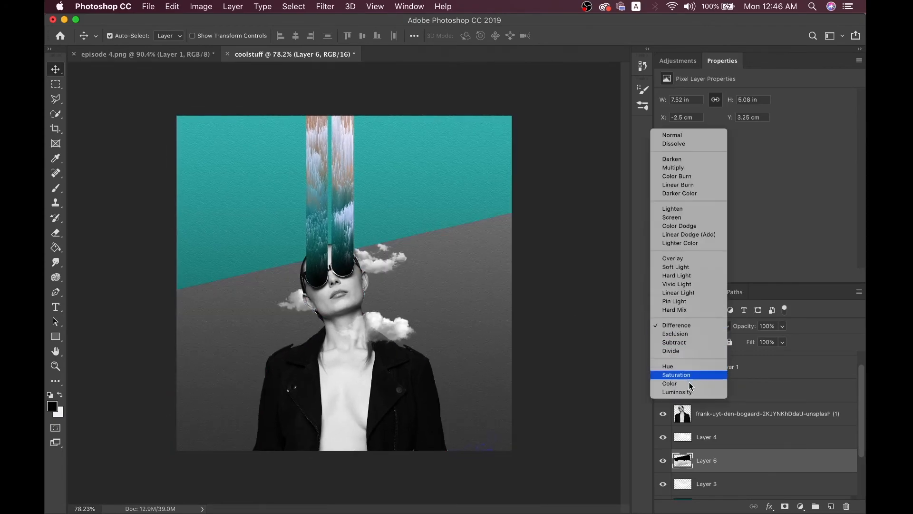
pyautogui.click(681, 325)
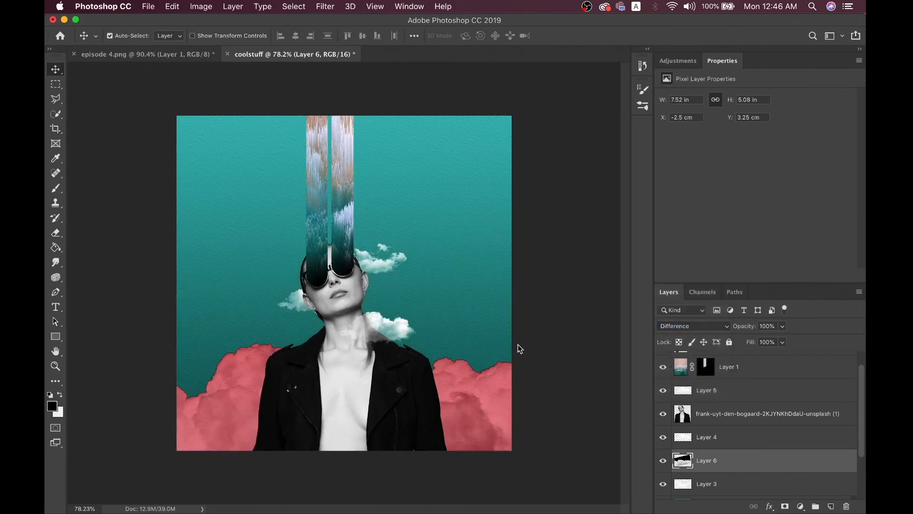
pyautogui.scroll(-2, 531, 347)
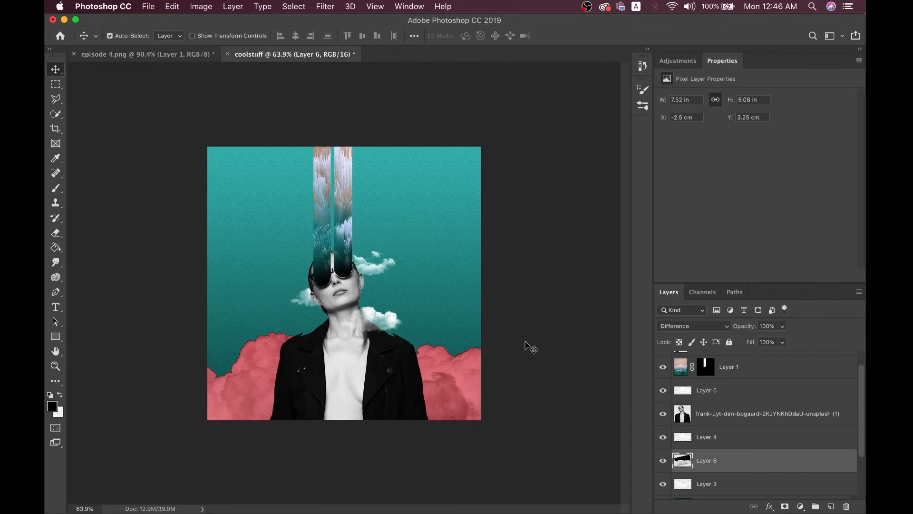
pyautogui.click(174, 55)
pyautogui.click(285, 56)
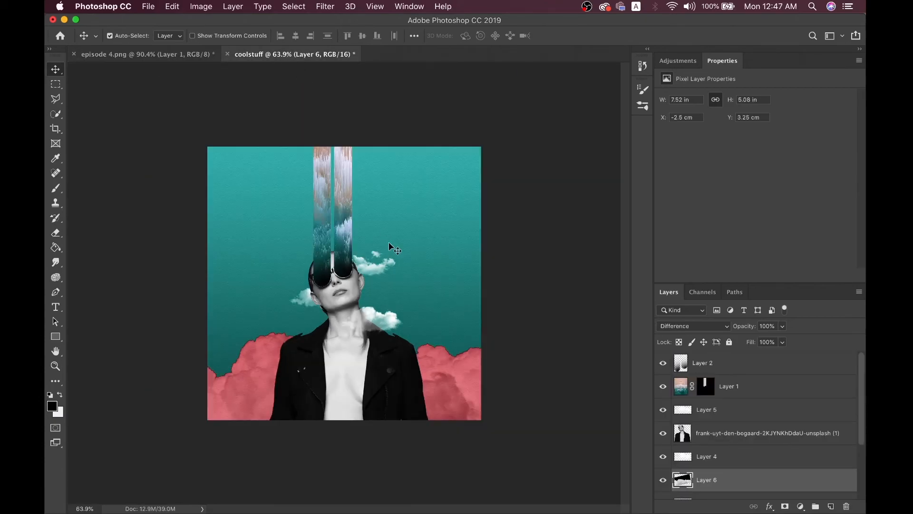
pyautogui.scroll(3, 389, 242)
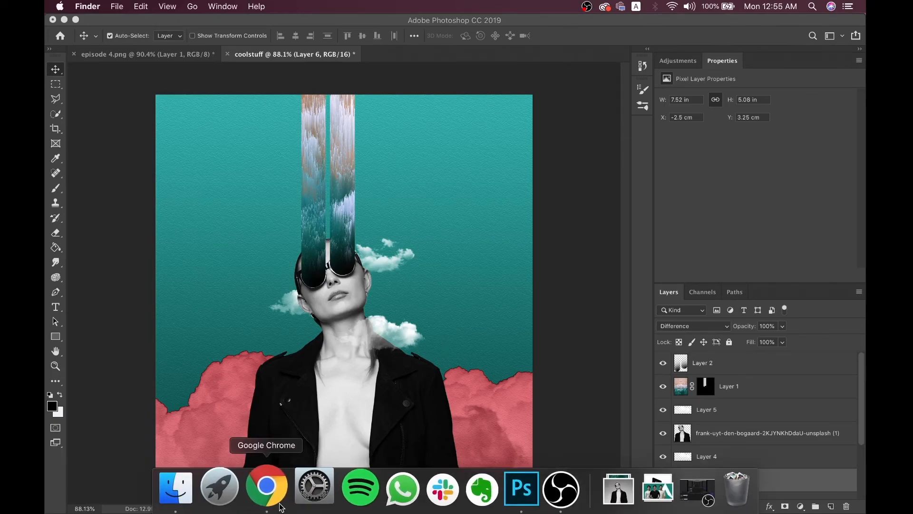
# Open unsplash.com and the Pexels portraits search (pexels.com/search/portraits/) in new Chrome tabs
pyautogui.click(276, 497)
pyautogui.click(334, 13)
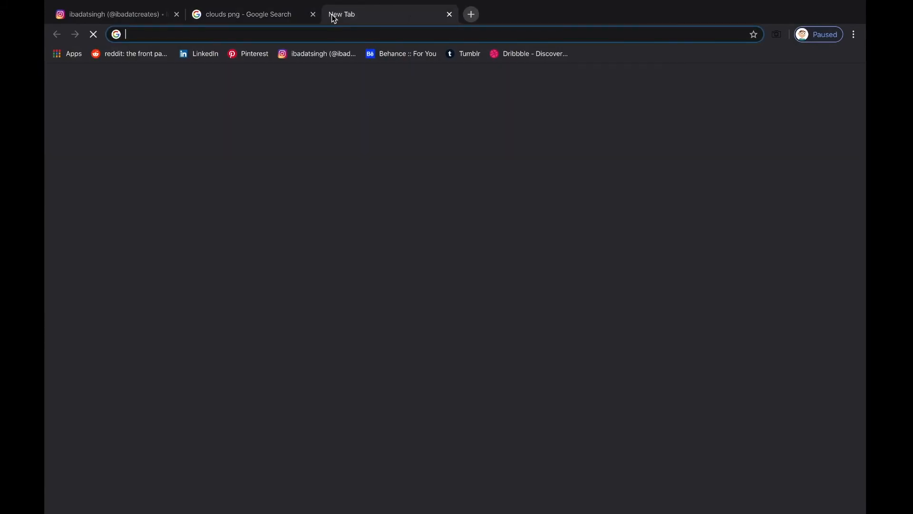
pyautogui.write('un')
pyautogui.press('Return')
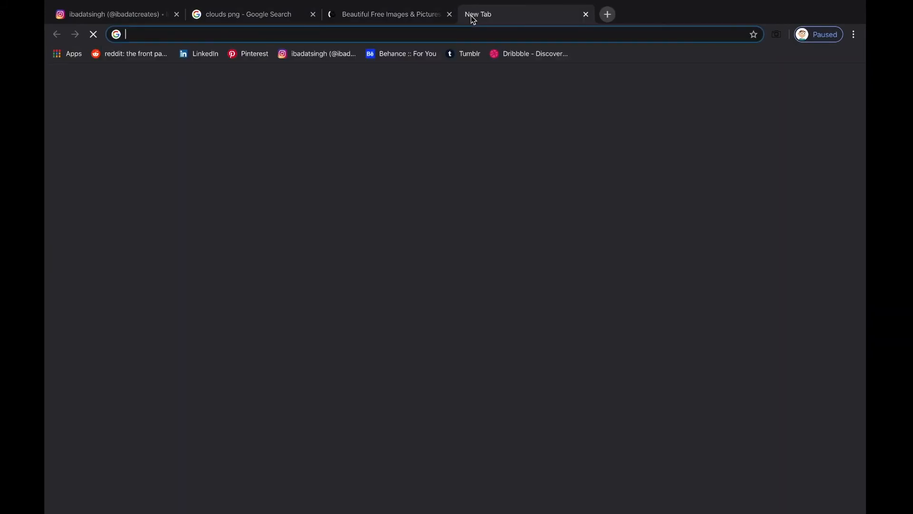
pyautogui.write('pex')
pyautogui.press('Return')
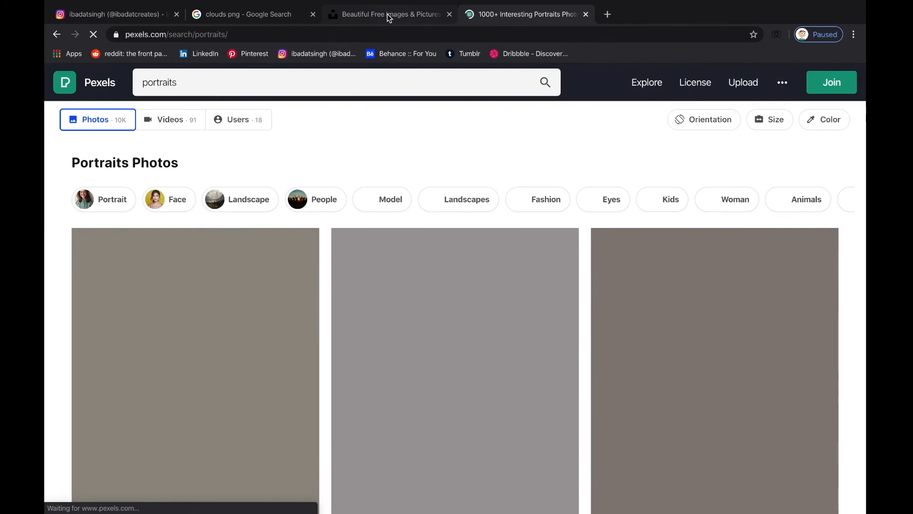
# Search Unsplash for 'model' photos
pyautogui.click(387, 14)
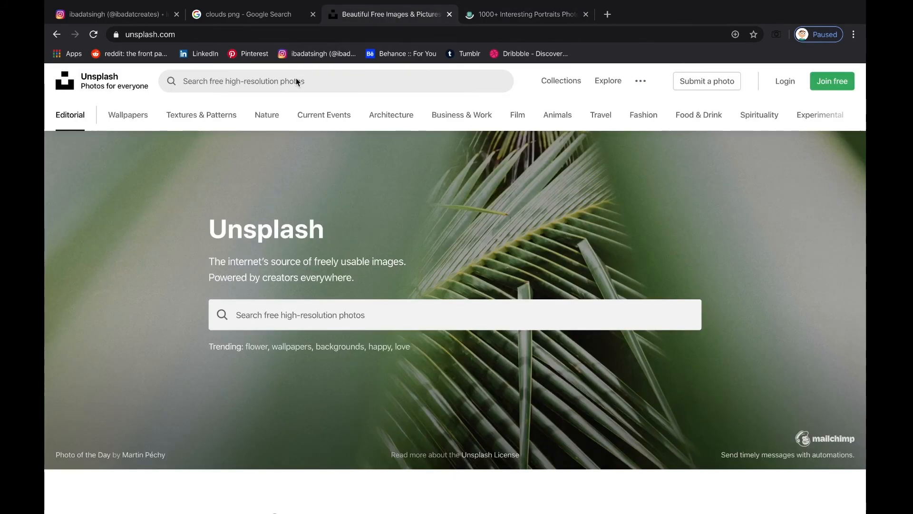
pyautogui.click(296, 80)
pyautogui.write('model')
pyautogui.press('Return')
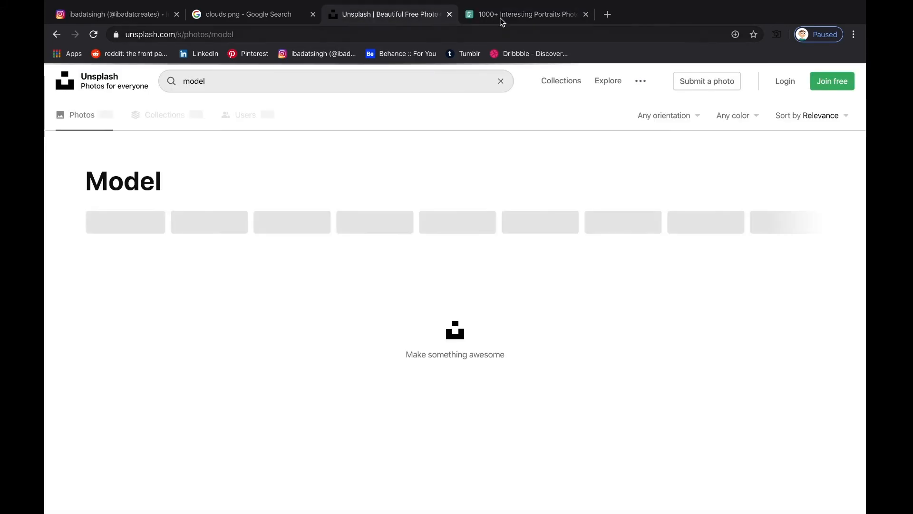
# Change the Pexels search term to 'models'
pyautogui.click(500, 18)
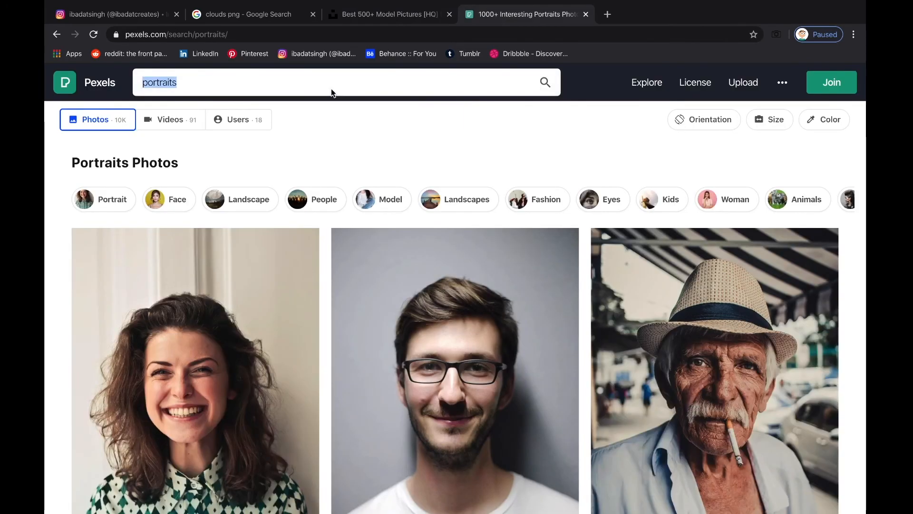
pyautogui.click(331, 88)
pyautogui.write('models')
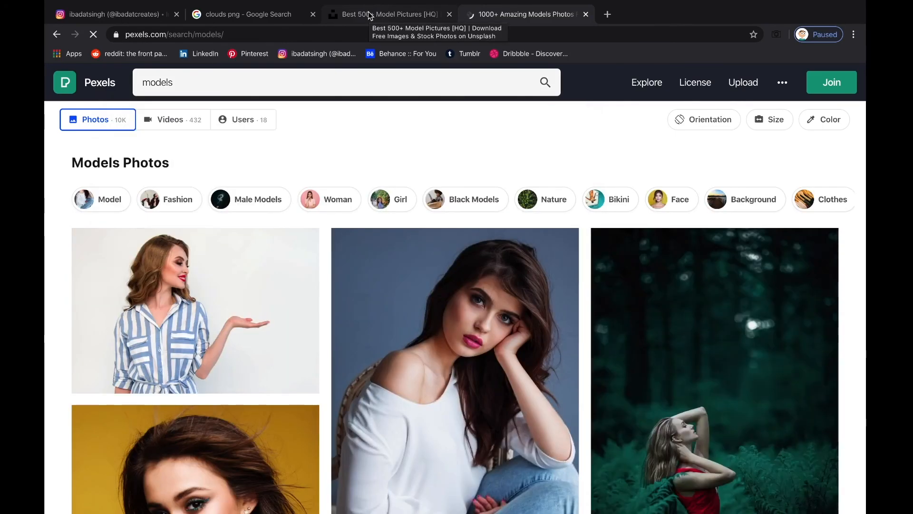
# Scroll through the Unsplash model results, then go to the Pexels models results
pyautogui.click(369, 13)
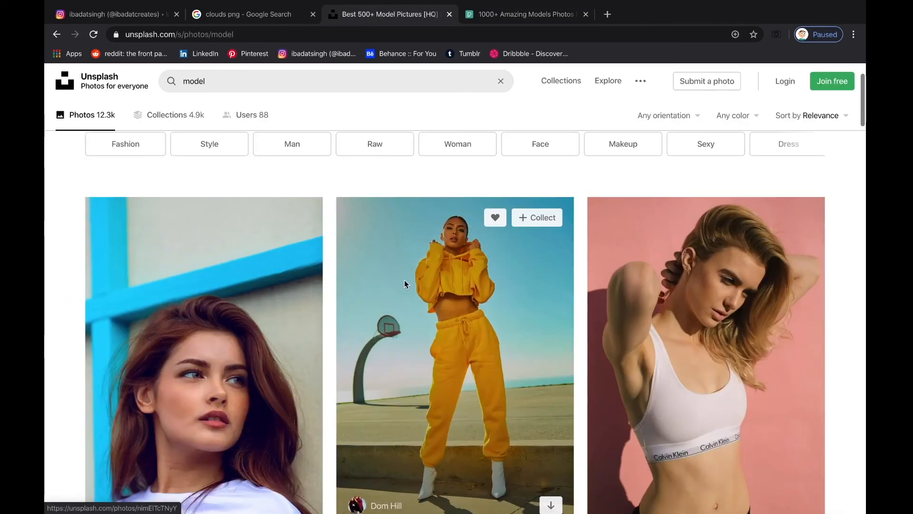
pyautogui.scroll(-10, 404, 283)
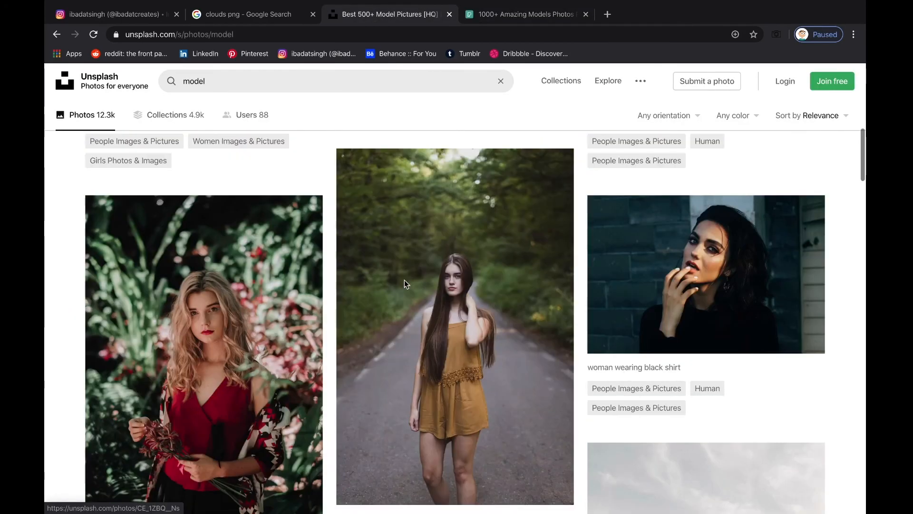
pyautogui.scroll(-10, 404, 283)
pyautogui.scroll(-5, 404, 281)
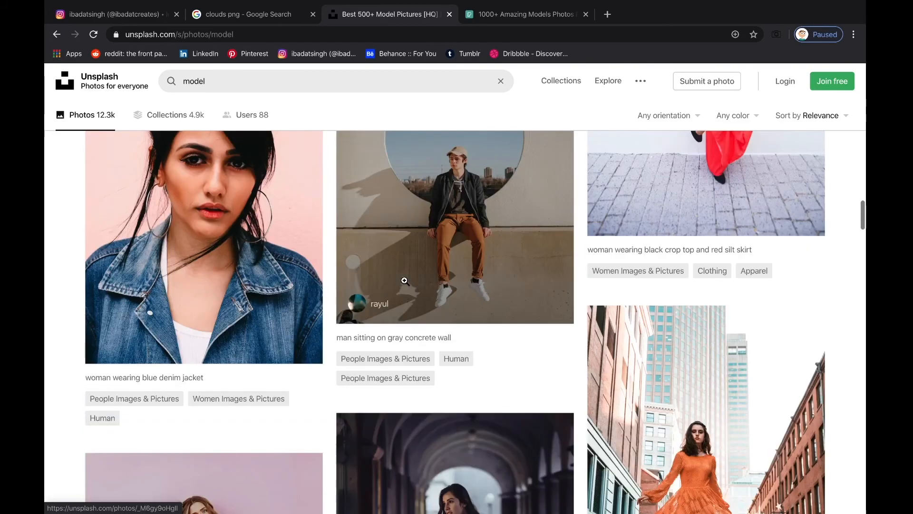
pyautogui.scroll(-2, 404, 281)
pyautogui.scroll(-5, 404, 280)
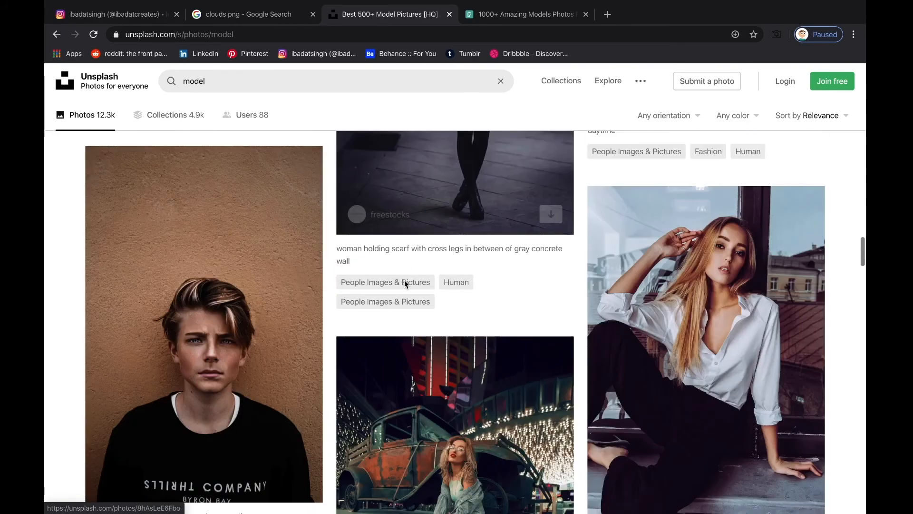
pyautogui.click(516, 13)
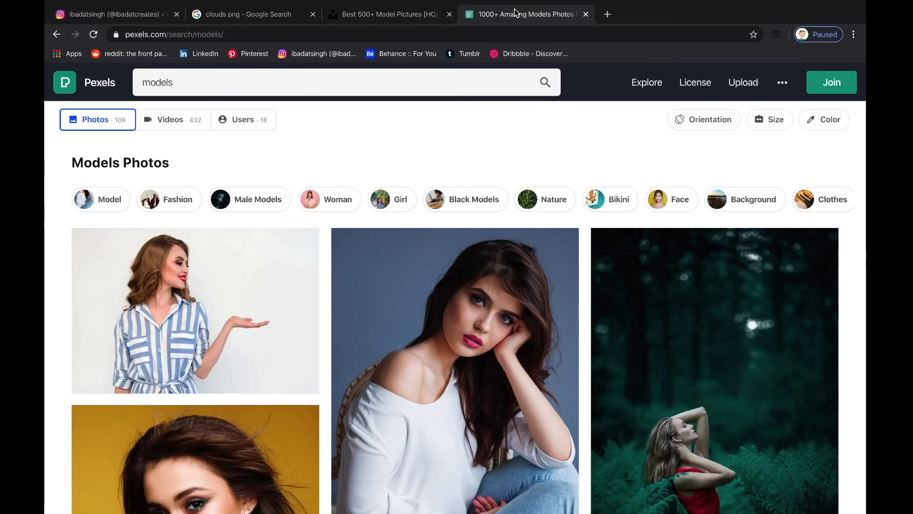
# Browse the Pexels models results, previewing the photo of the man in the jacket
pyautogui.scroll(-10, 481, 297)
pyautogui.scroll(-3, 480, 297)
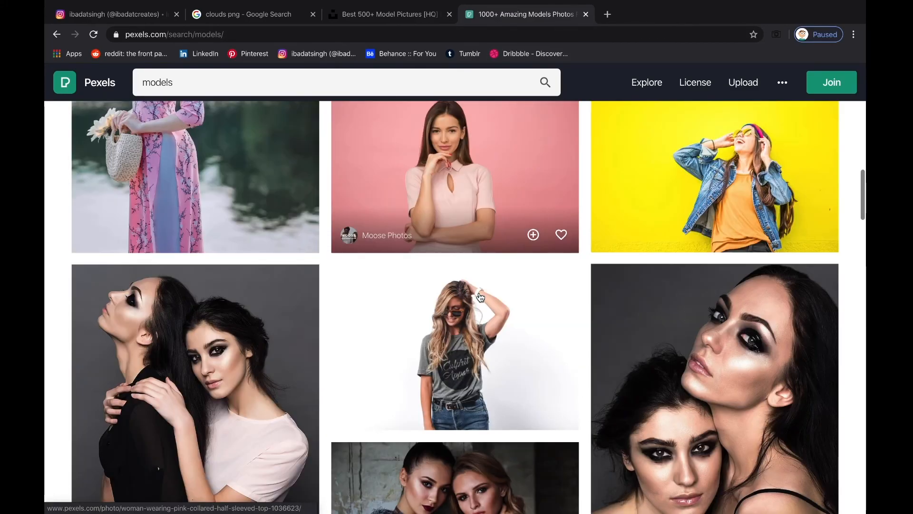
pyautogui.scroll(-1, 480, 297)
pyautogui.scroll(-8, 480, 296)
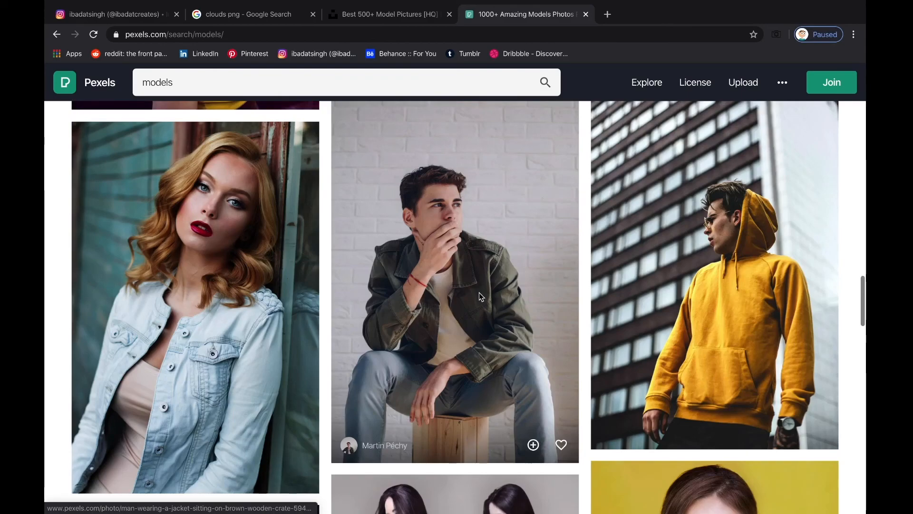
pyautogui.click(479, 293)
pyautogui.click(825, 101)
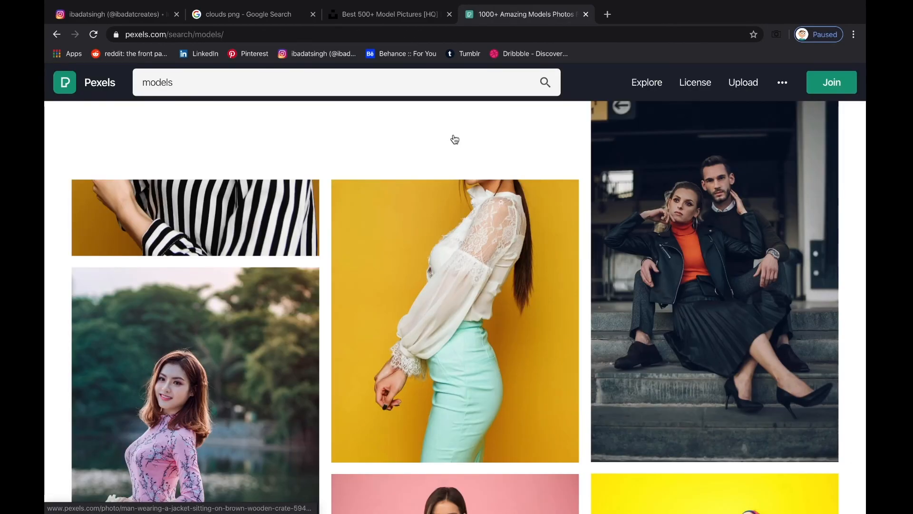
# Scroll through the Unsplash model photos, then head back to Photoshop
pyautogui.hotkey('ctrl', 'shift', 'Tab')
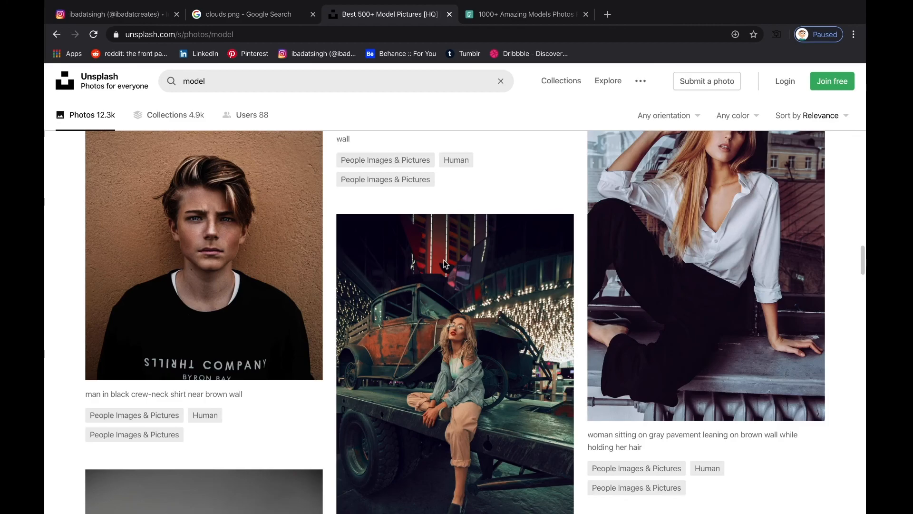
pyautogui.scroll(-10, 461, 379)
pyautogui.scroll(-7, 459, 378)
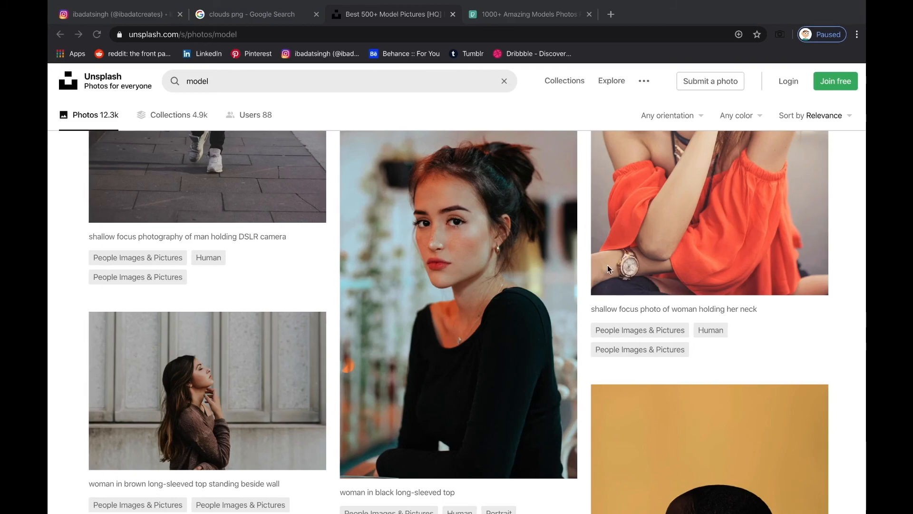
pyautogui.scroll(-8, 619, 285)
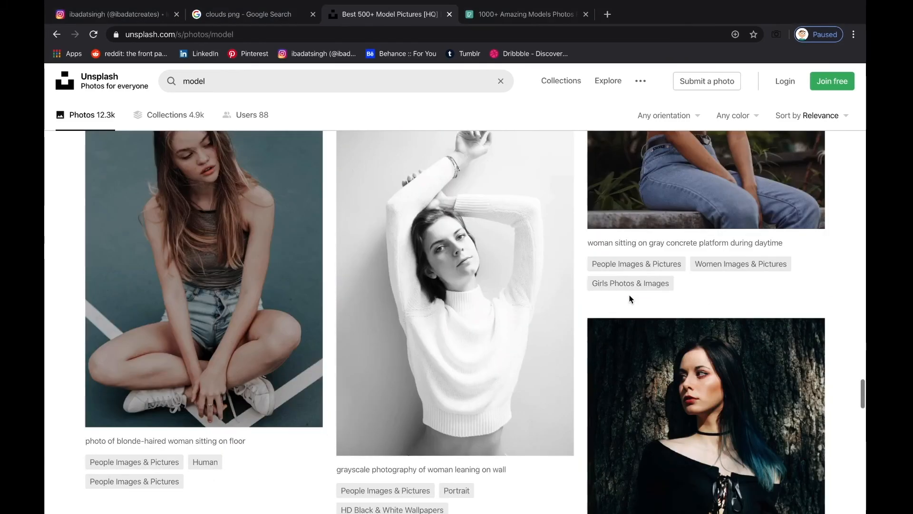
pyautogui.scroll(-10, 630, 299)
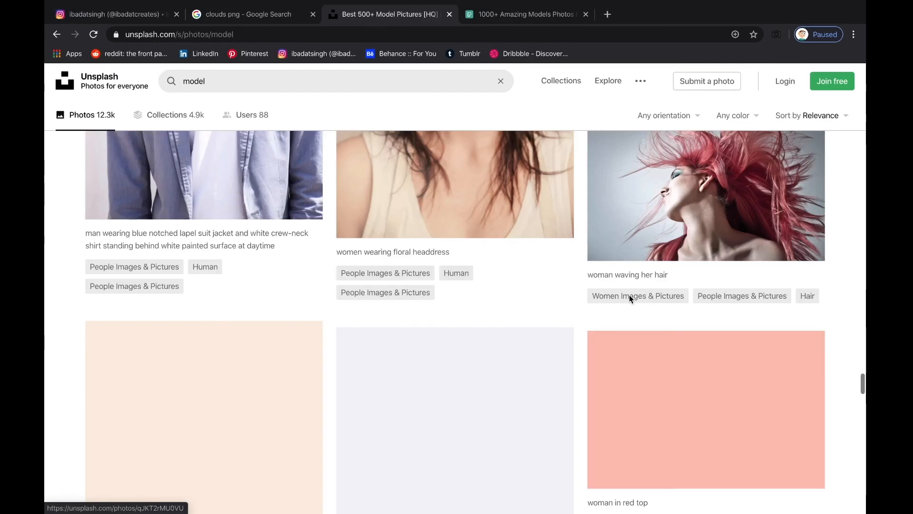
pyautogui.hotkey('ctrl', 'Left')
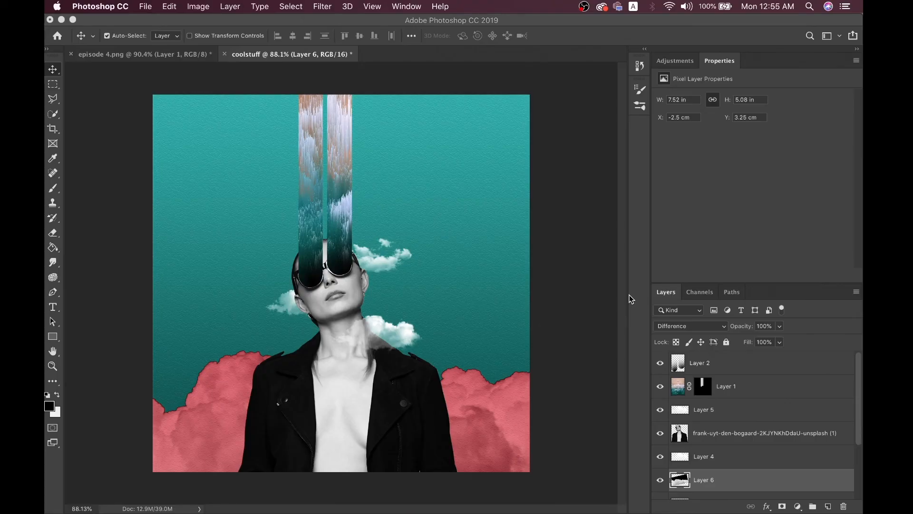